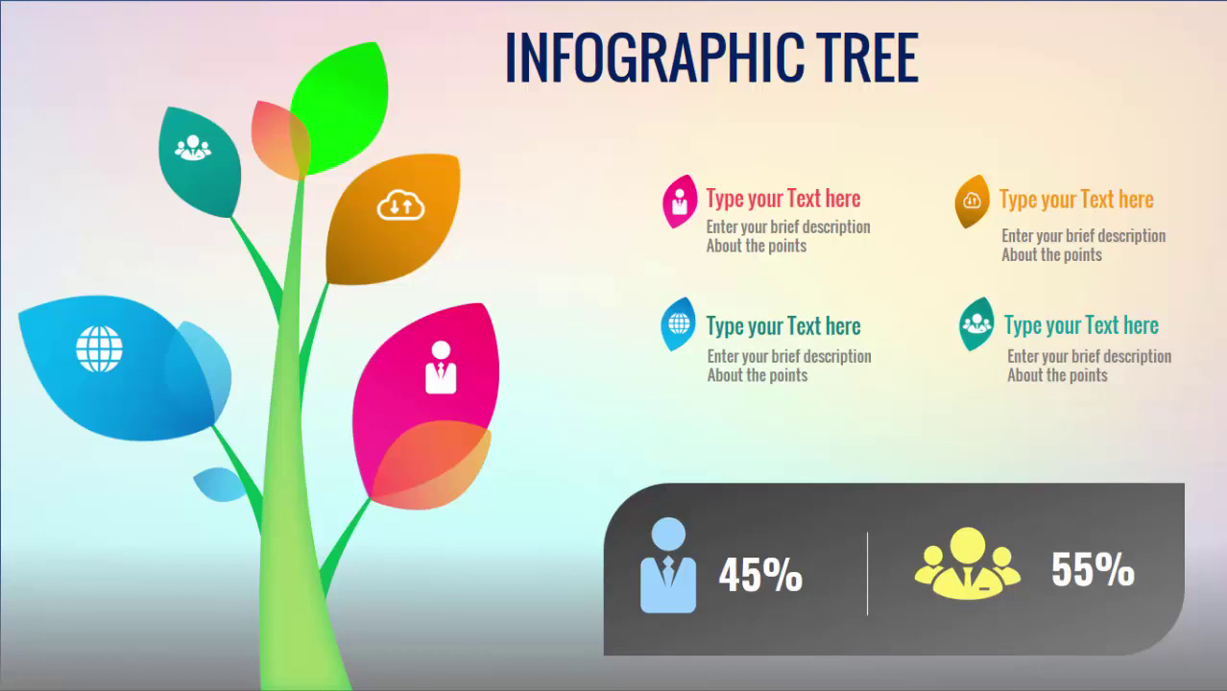
- End the Tree Infographic slide show and return to Normal view
key(Escape)
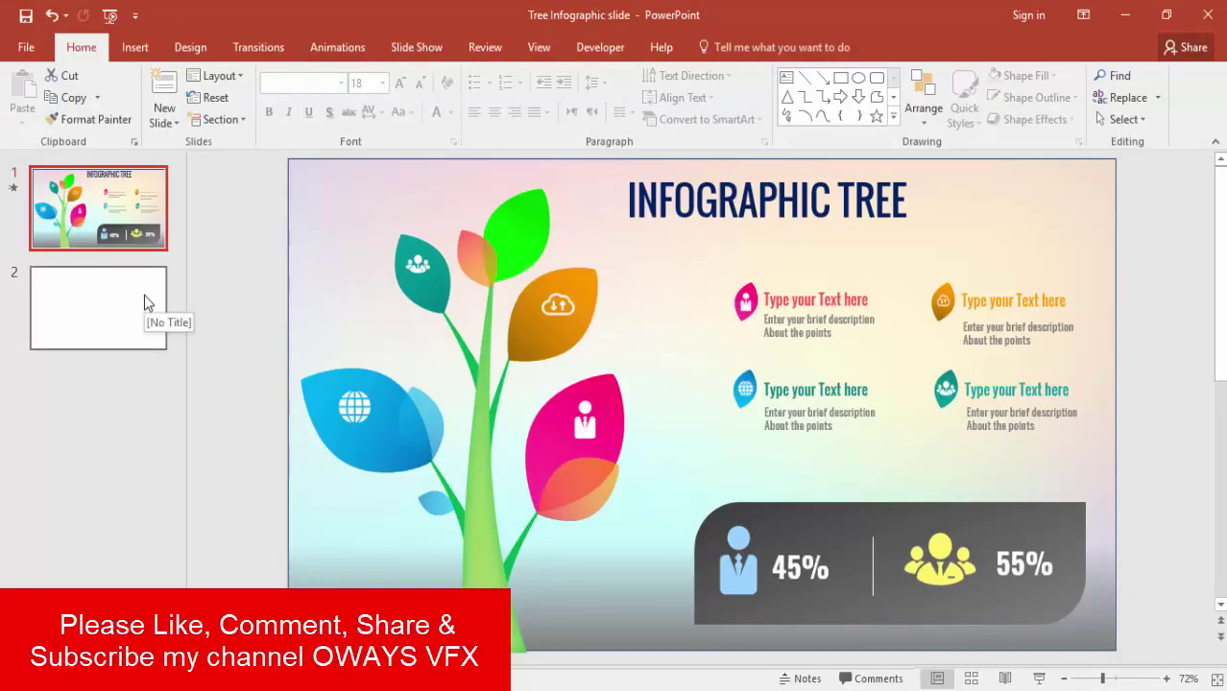
- Draw an isosceles triangle on the blank second slide
click(144, 294)
click(132, 48)
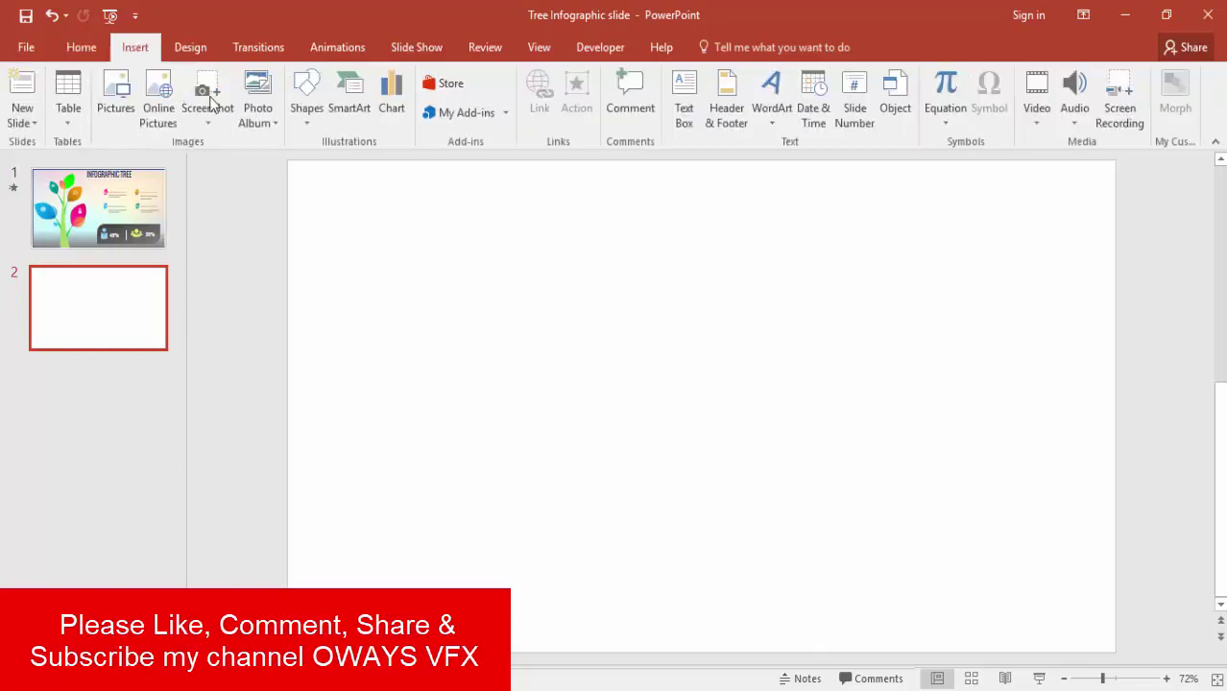
click(309, 119)
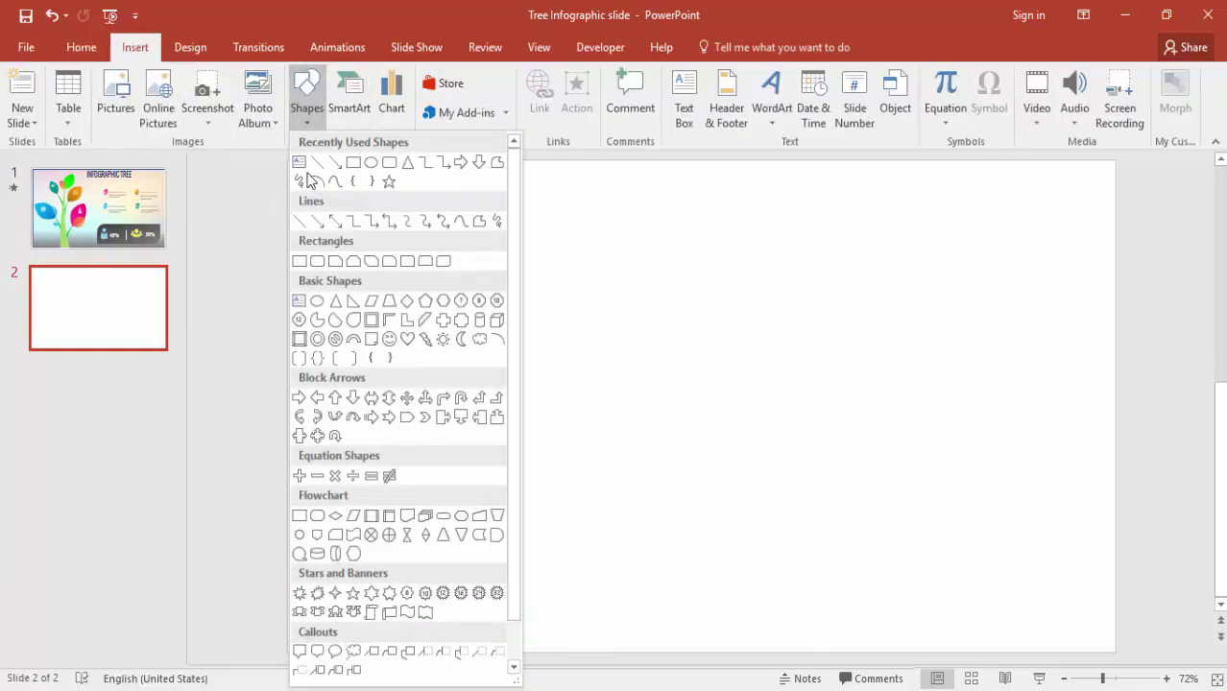
click(336, 303)
drag(617, 262, 653, 650)
- Size the triangle to 6.63" tall by 1" wide and shift it slightly left
drag(655, 258, 662, 215)
text(1)
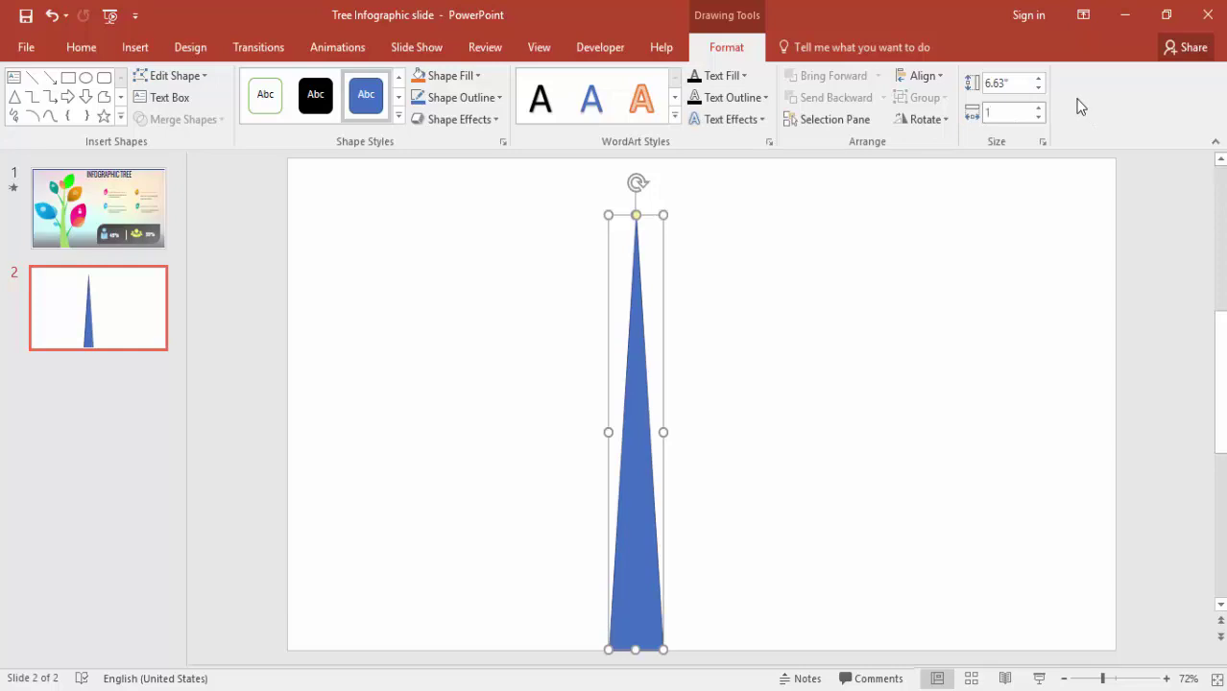
key(Return)
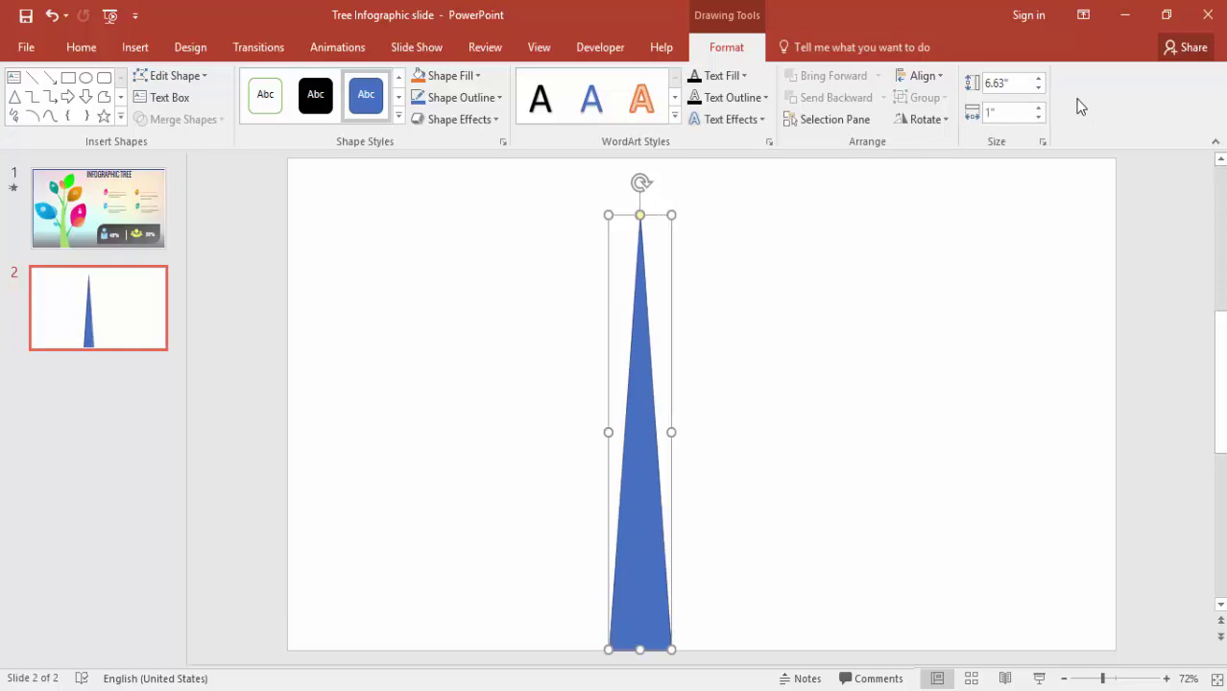
click(780, 320)
click(642, 465)
drag(641, 466, 603, 465)
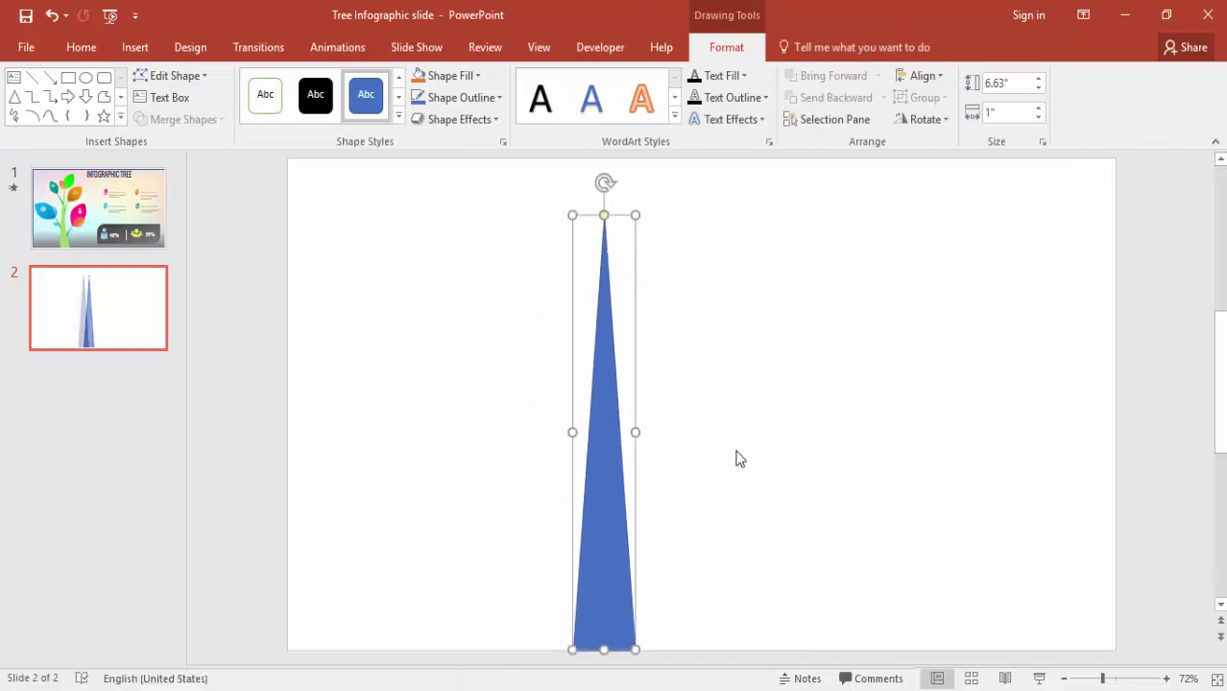
- Enter Edit Points on the triangle and bow its left edge outward from the bottom corner
right_click(610, 408)
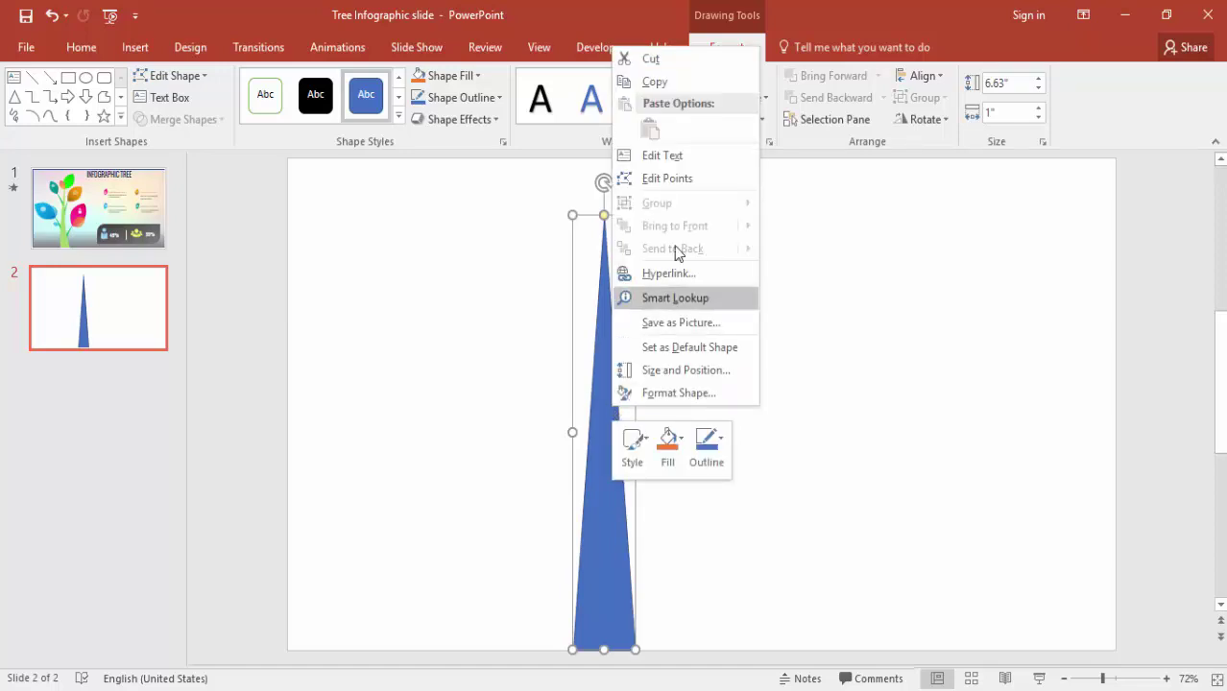
click(687, 177)
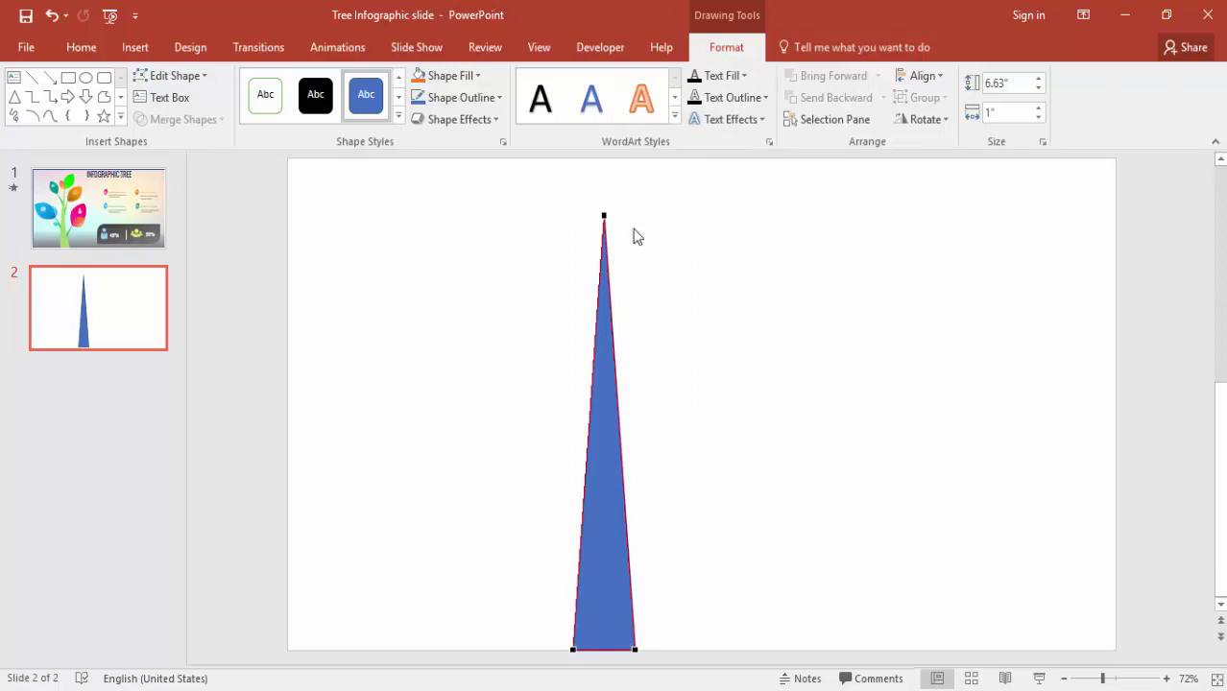
click(574, 651)
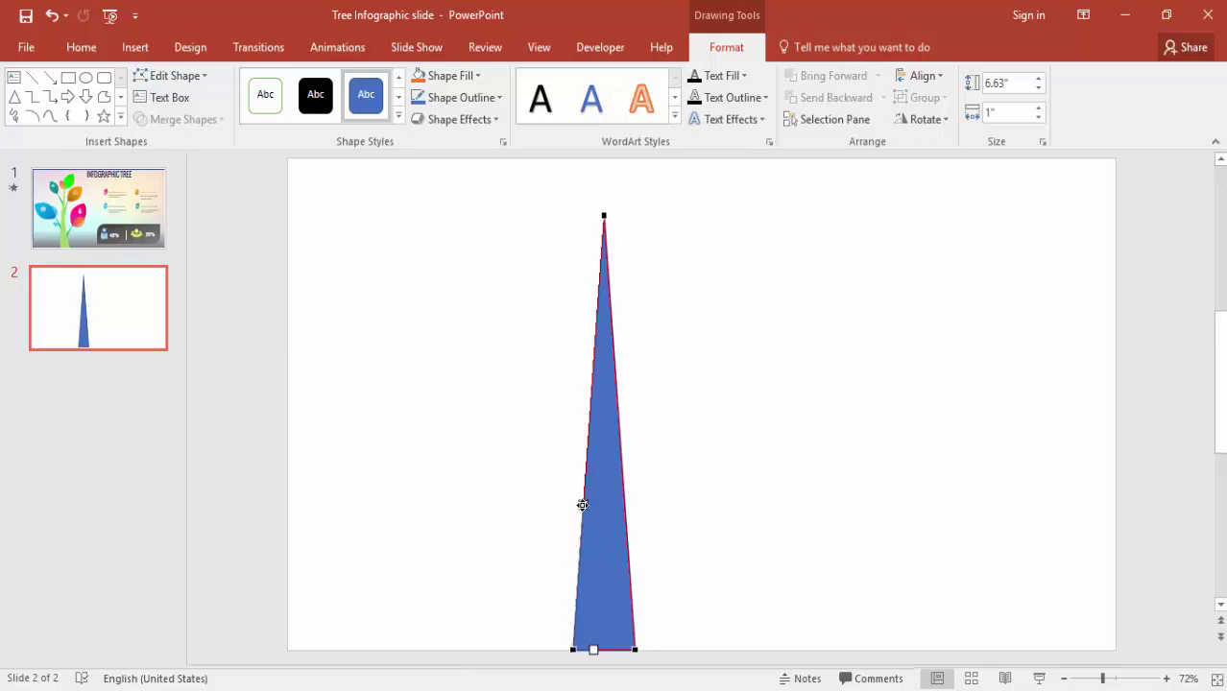
drag(576, 505, 540, 494)
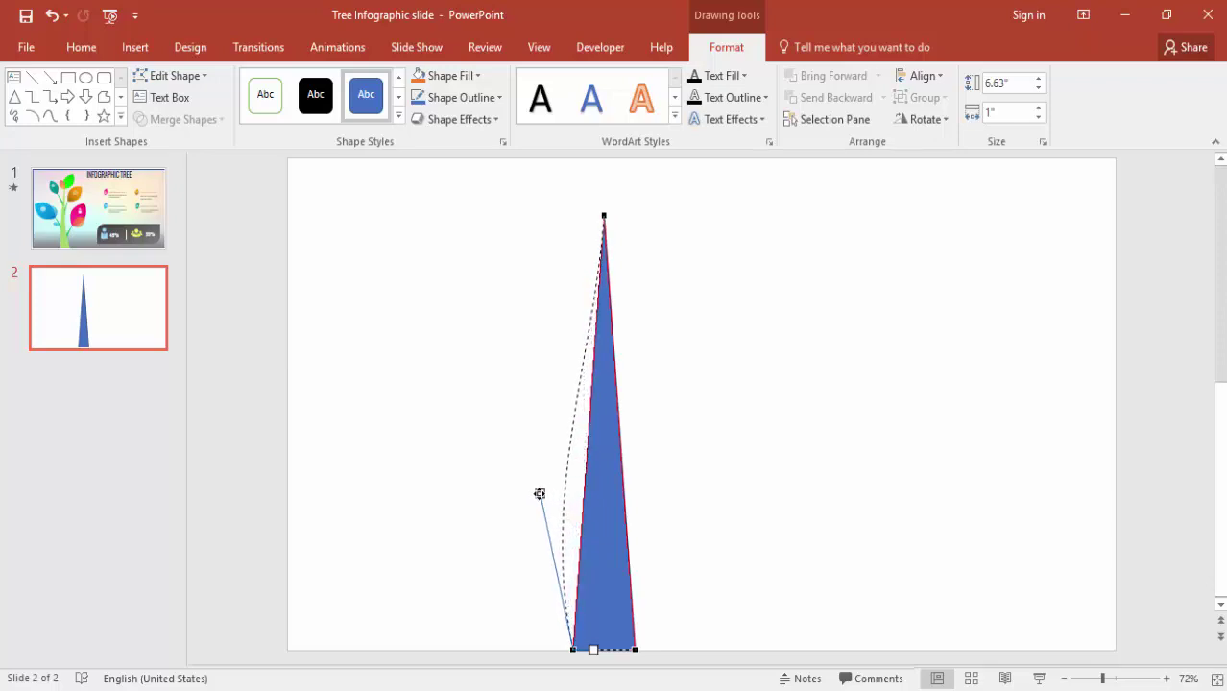
drag(539, 494, 537, 494)
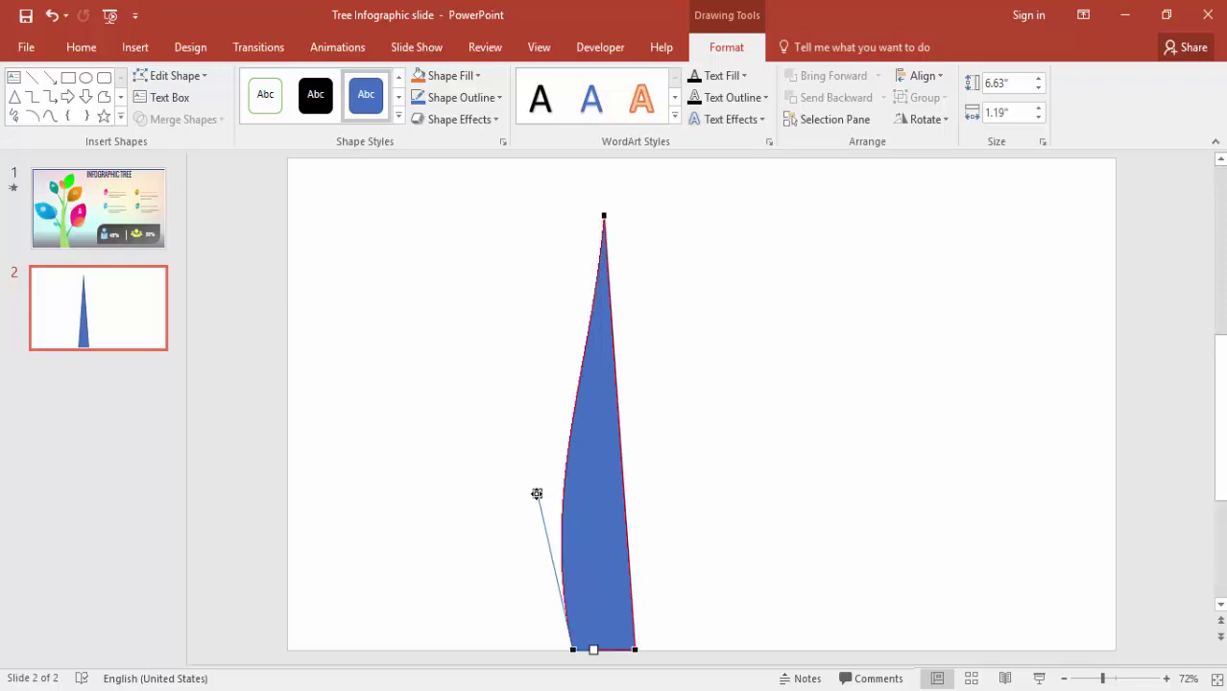
- Curve the left edge near the top and pull the right edge inward into a tapering trunk
click(605, 215)
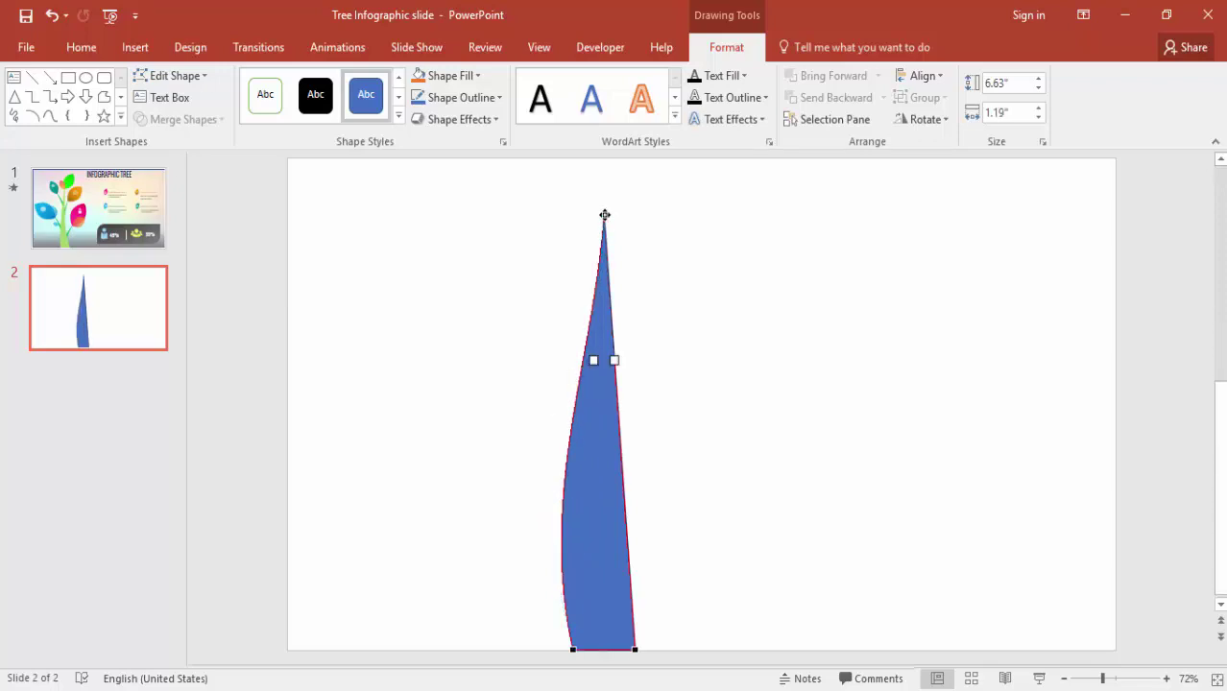
drag(593, 359, 564, 363)
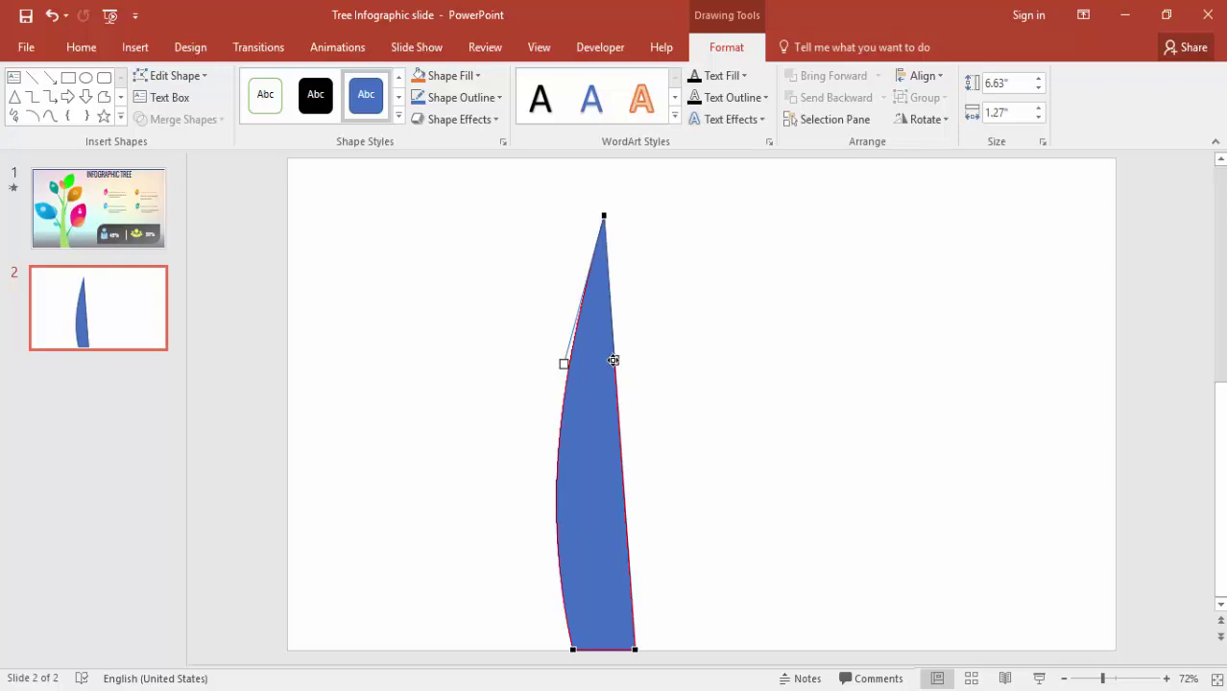
drag(615, 361, 575, 369)
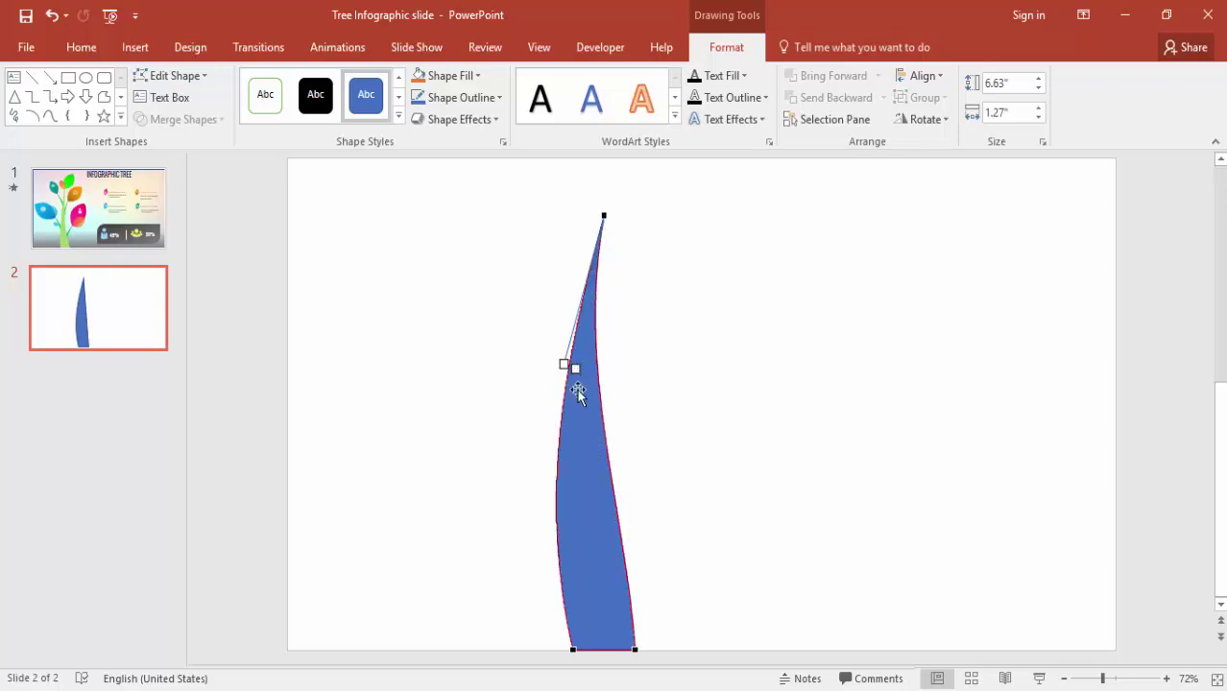
click(633, 651)
drag(622, 505, 584, 515)
- Set the curved trunk's Shape Outline to No Outline
click(639, 507)
click(583, 472)
click(739, 453)
click(576, 446)
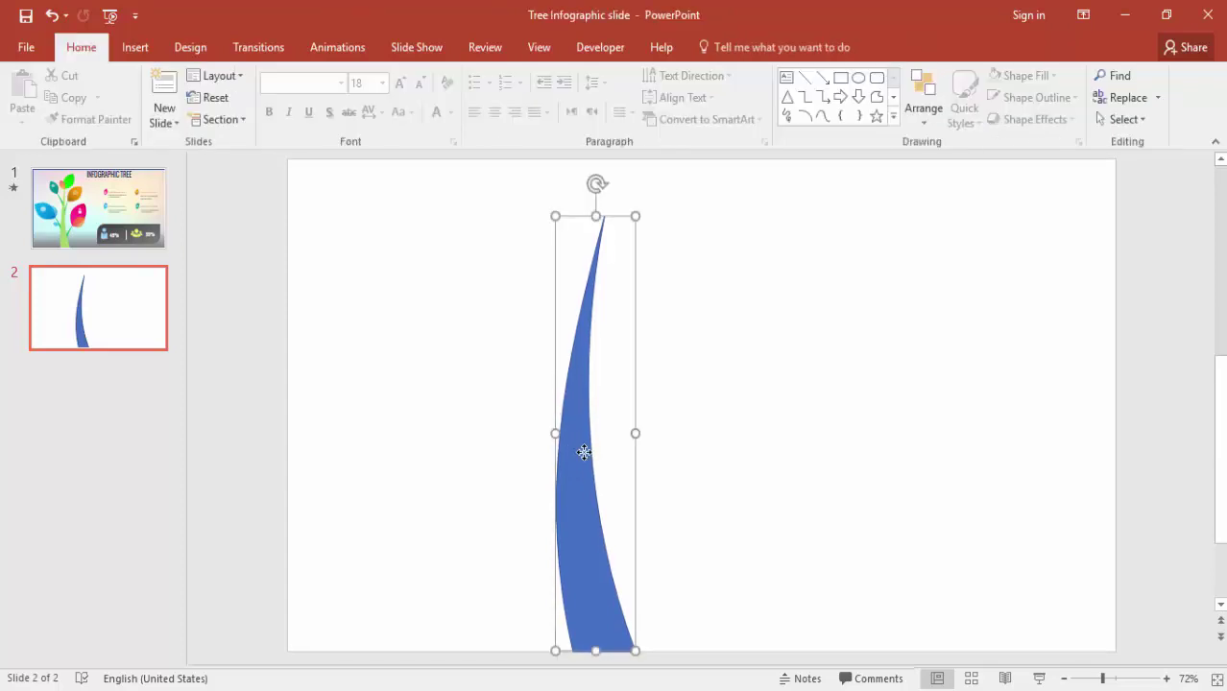
click(679, 463)
click(568, 478)
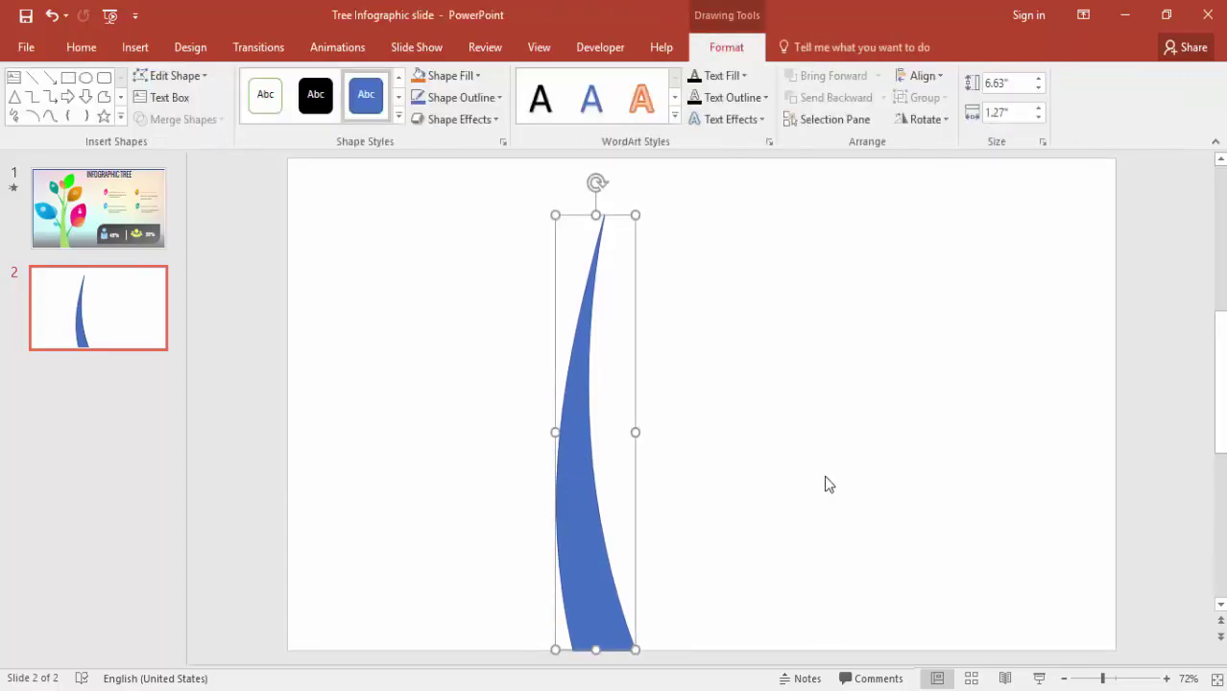
click(480, 98)
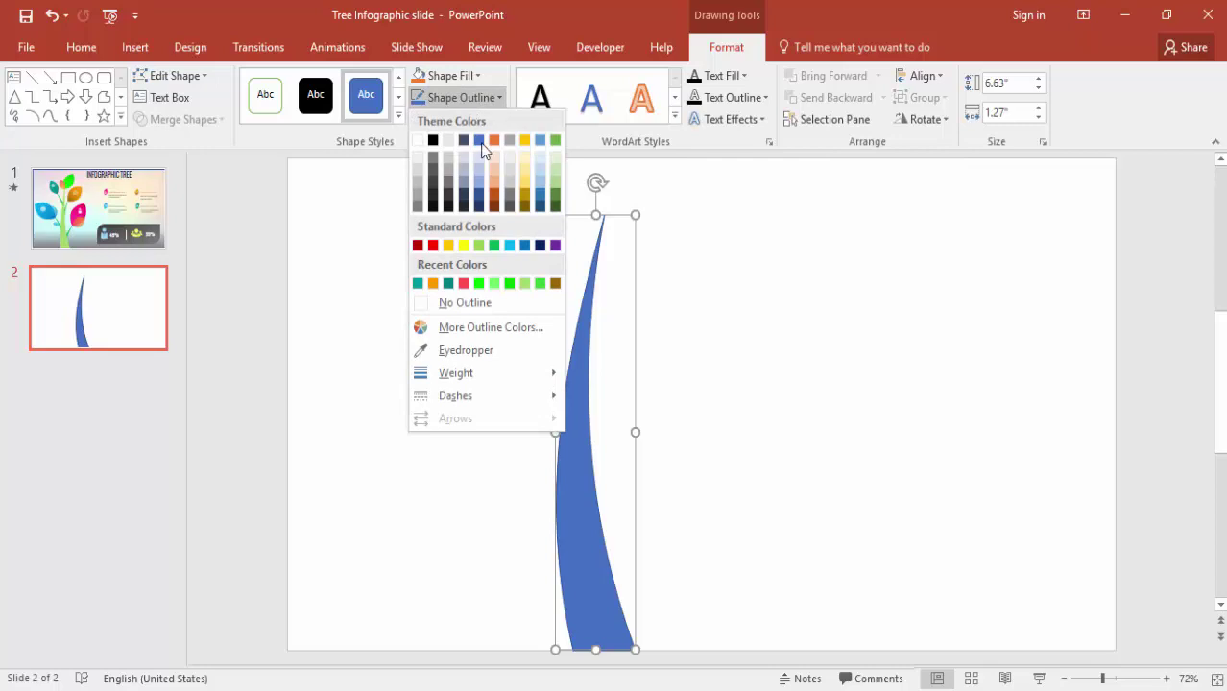
click(462, 305)
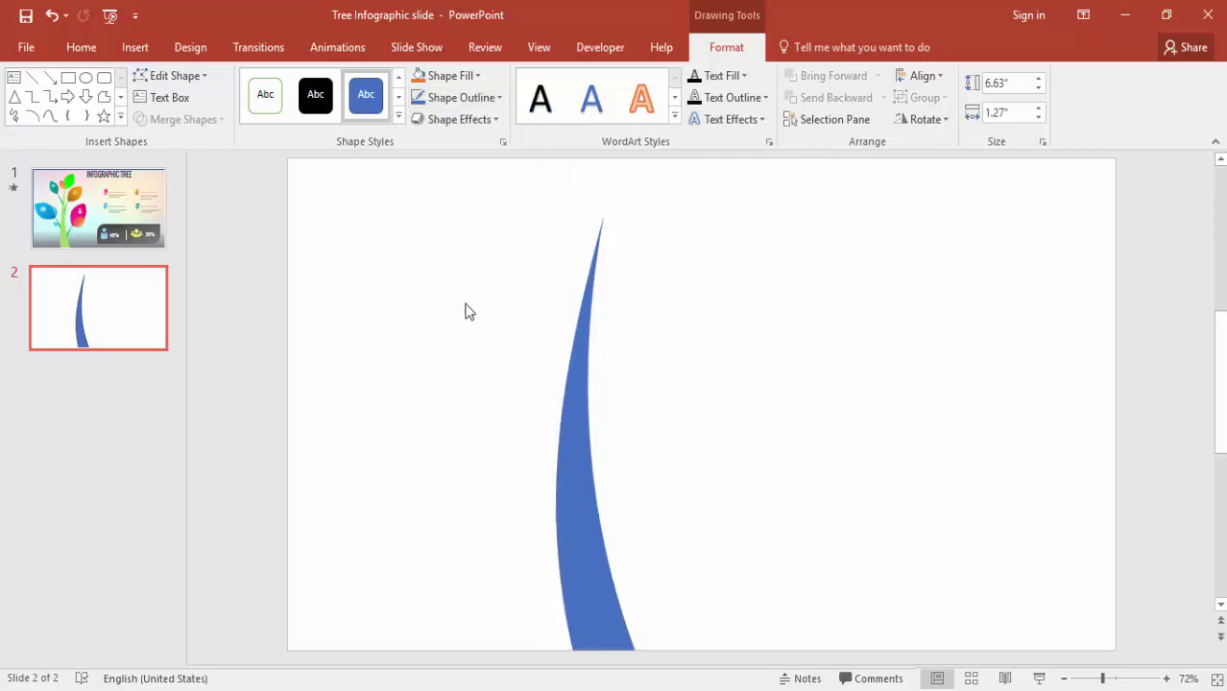
click(772, 385)
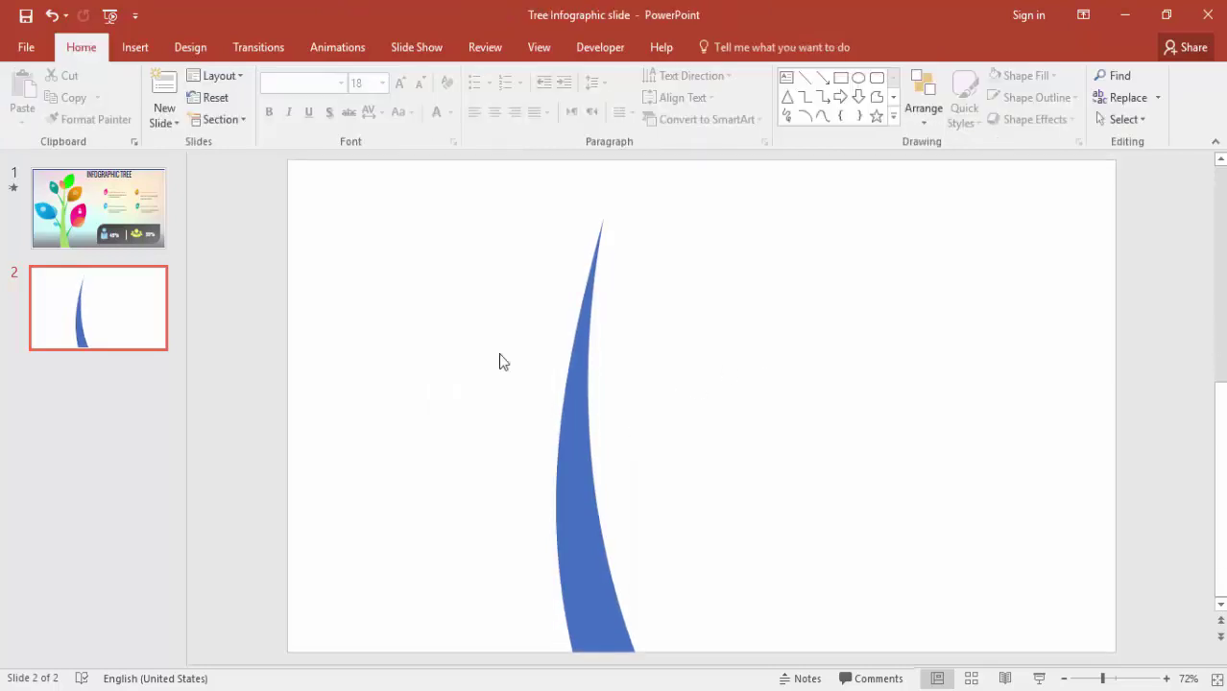
- Compare with the finished slide 1, then reselect the trunk on slide 2
click(98, 240)
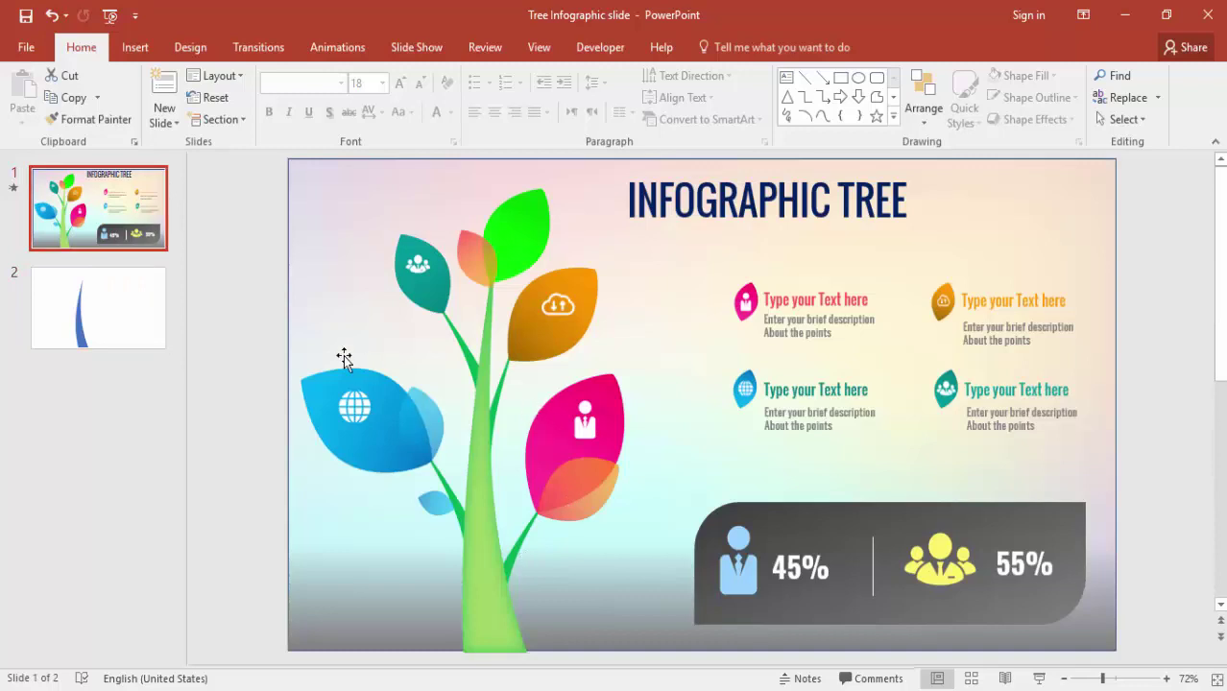
click(148, 315)
click(574, 440)
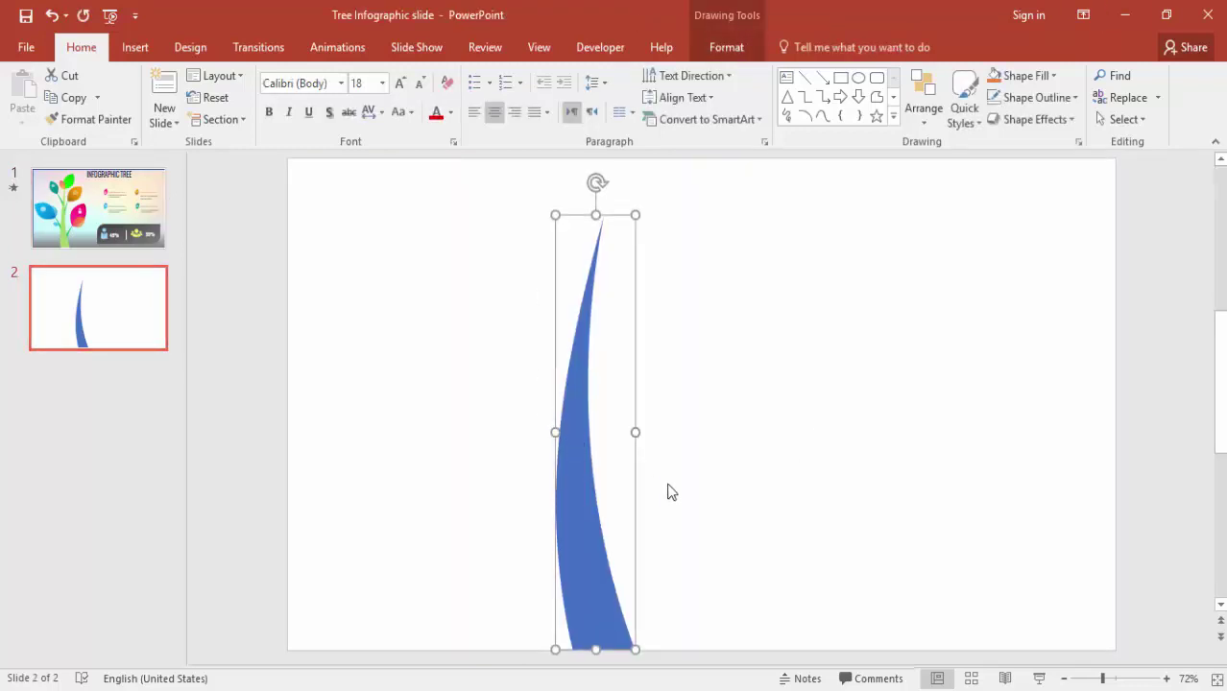
- Duplicate the trunk, shrink the copy and rotate it into a branch on the right side
key(ctrl+d)
drag(588, 381, 779, 382)
drag(757, 231, 815, 566)
drag(813, 609, 822, 616)
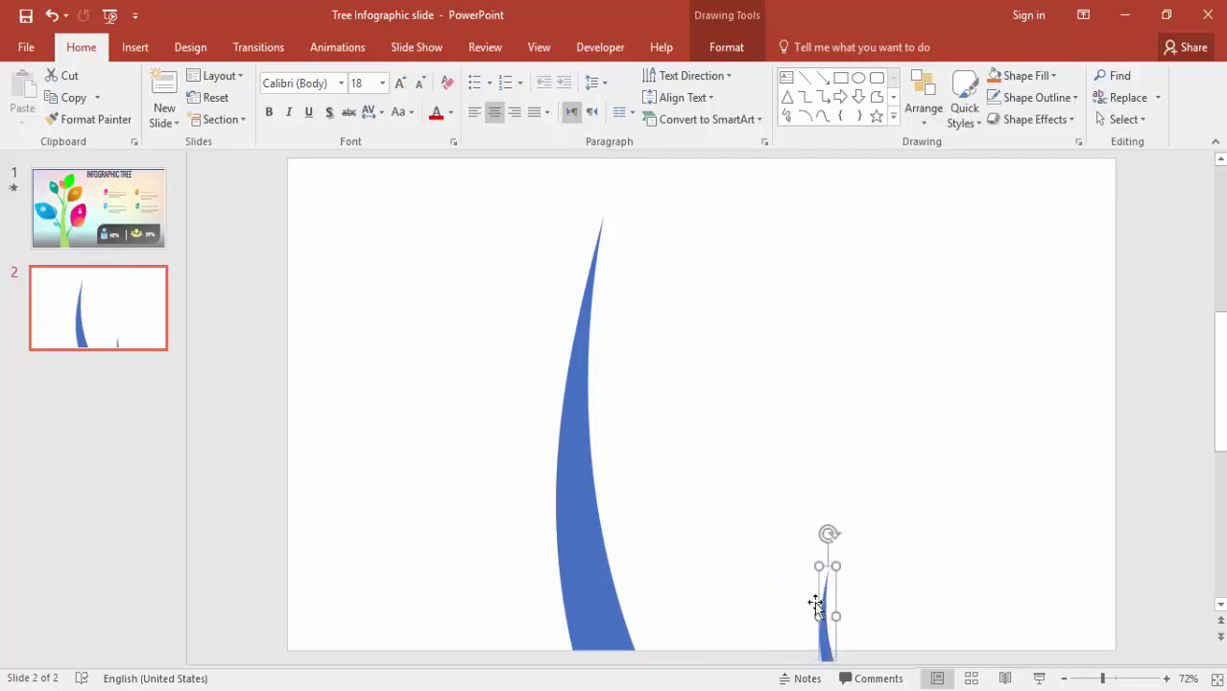
drag(809, 559, 813, 540)
drag(818, 633, 641, 530)
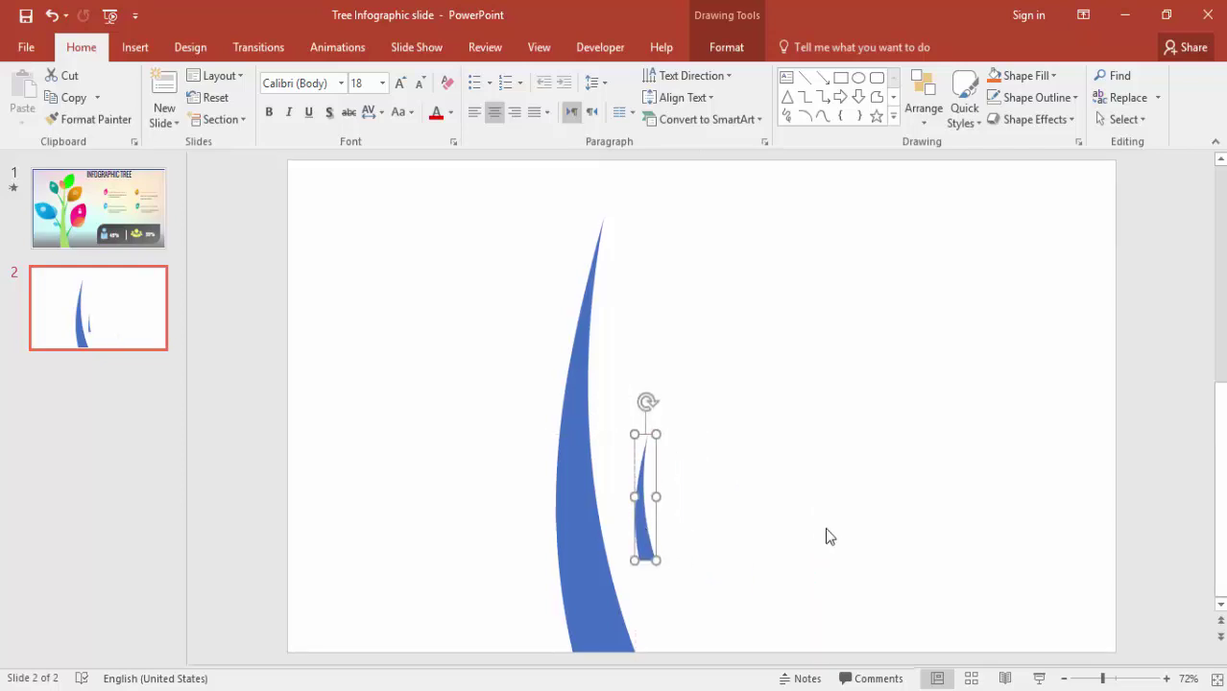
key(alt+Right)
key(alt+Right)
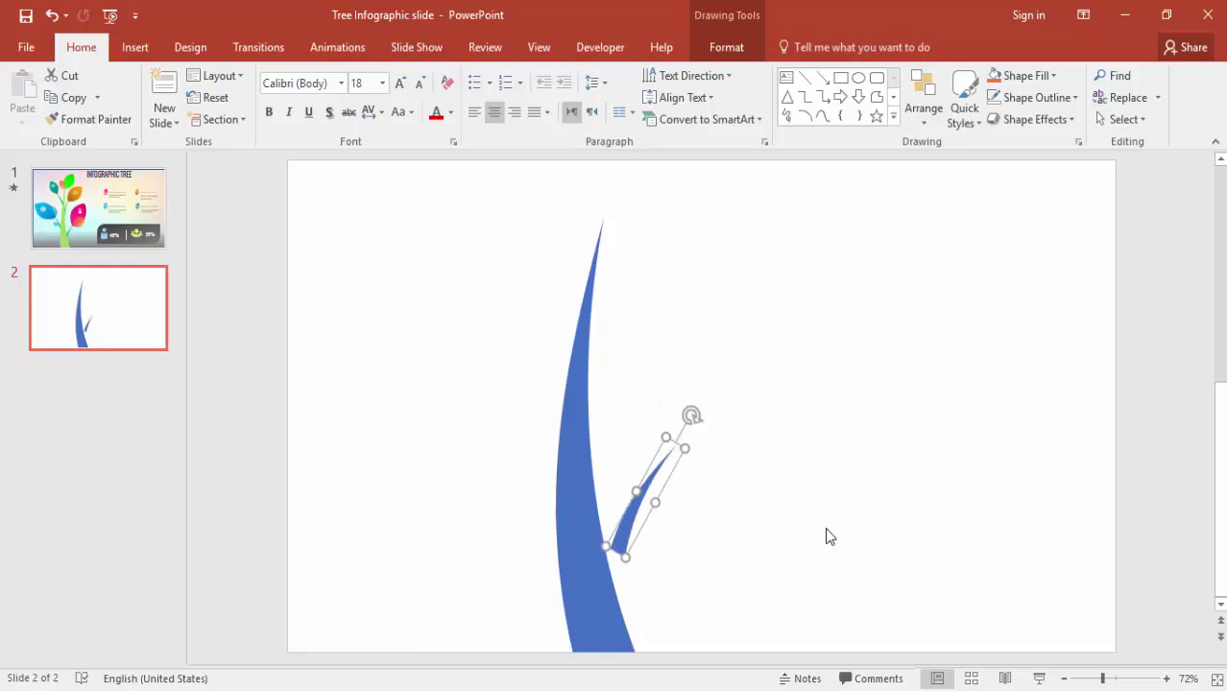
drag(615, 524, 592, 522)
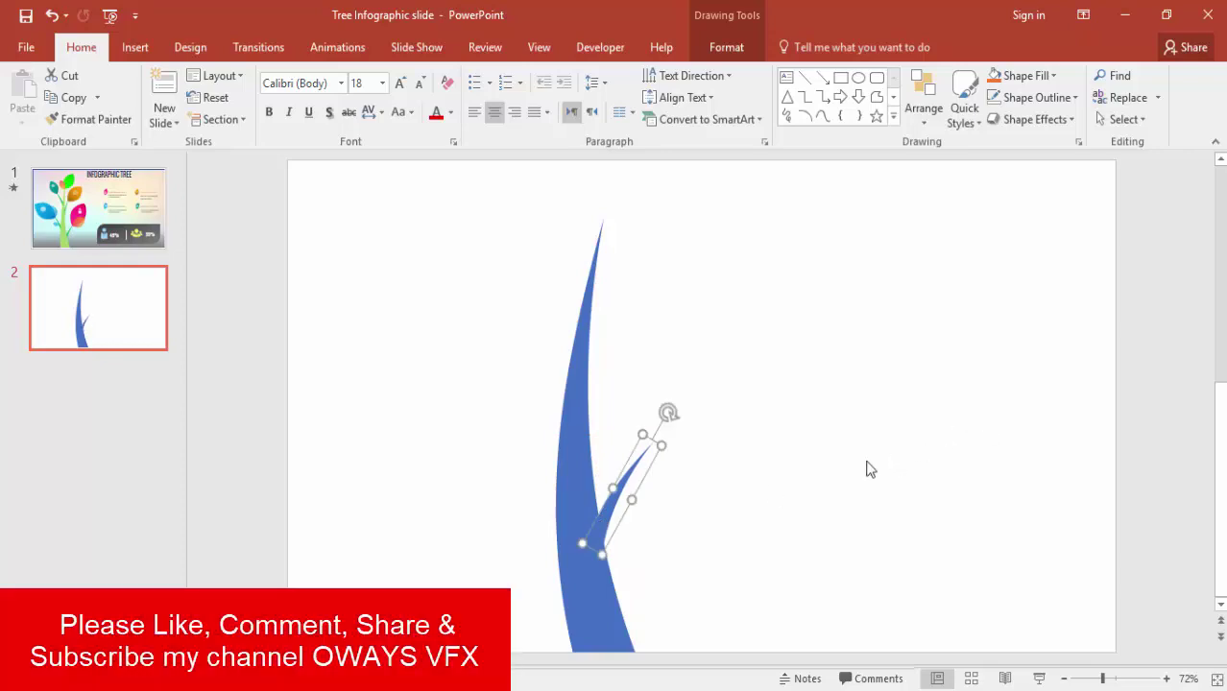
- Copy the branch near the trunk's top and onto the left side, rotated up-left
drag(636, 485, 699, 565)
mouse_move(658, 611)
mouse_down()
mouse_move(608, 267)
mouse_move(581, 244)
mouse_move(627, 291)
mouse_move(616, 310)
mouse_up()
scroll(690, 280, up, 2)
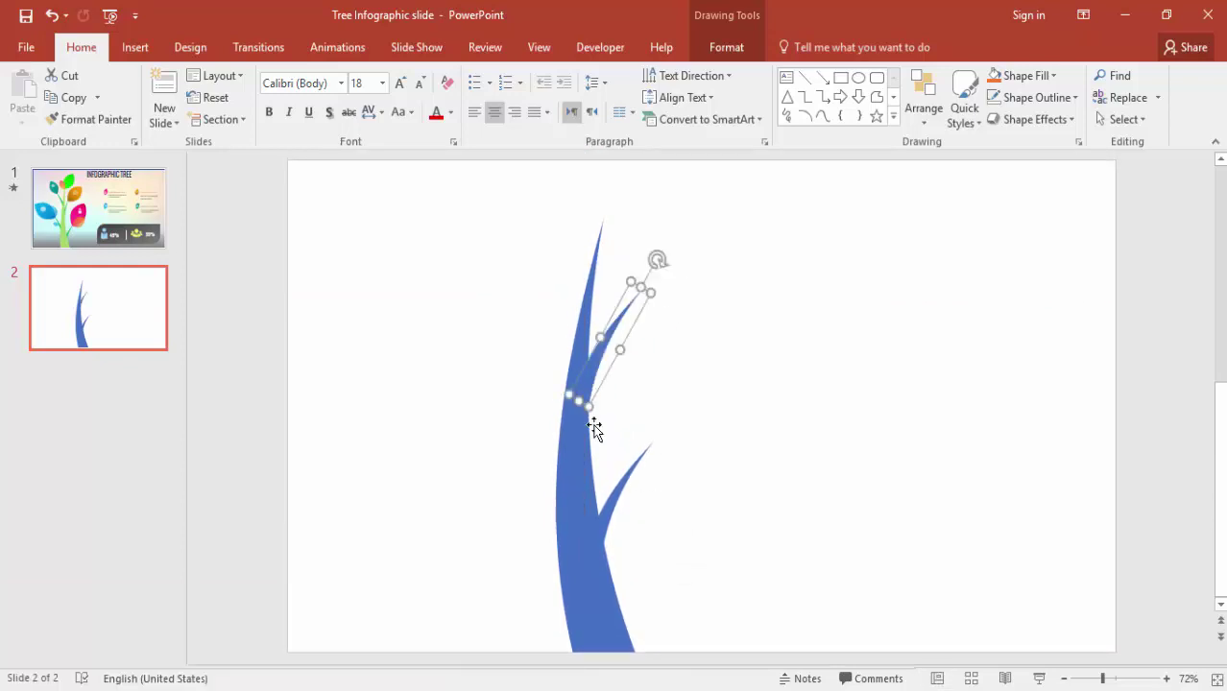
click(661, 411)
click(622, 309)
drag(592, 405, 479, 518)
key(alt+Left)
key(alt+Left)
key(alt+Left)
key(alt+Left)
key(alt+Left)
key(alt+Left)
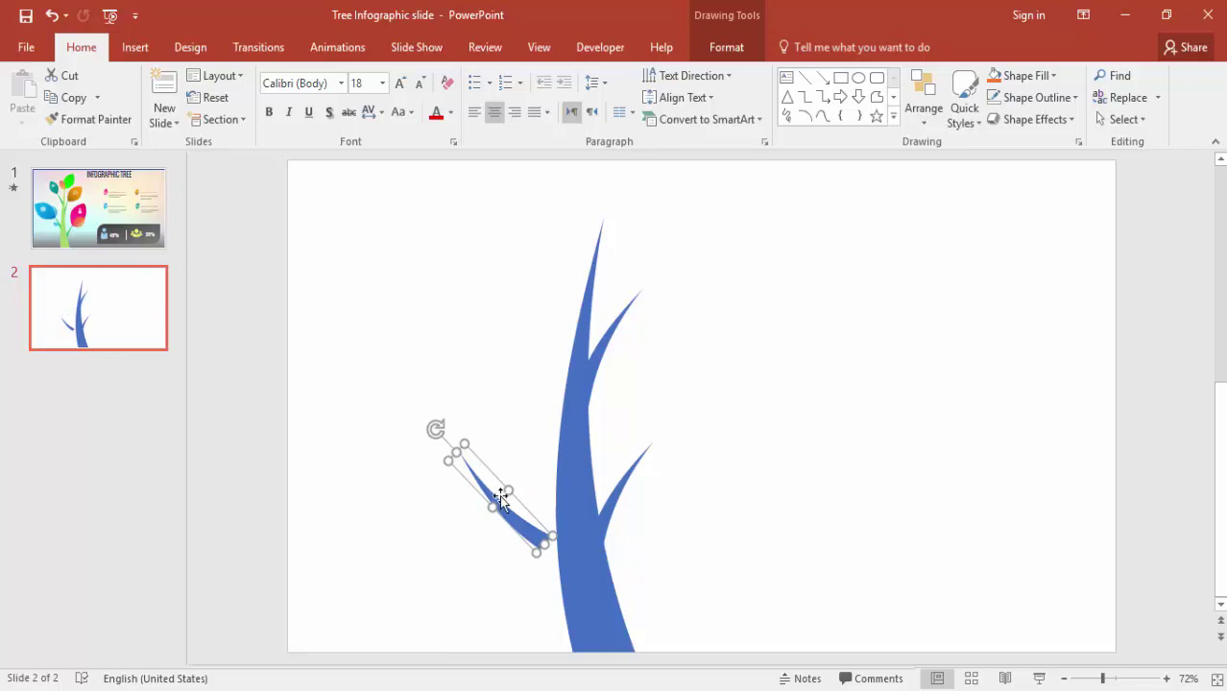
- Flip the left branch vertically, rotate it and set it against the trunk's lower left
click(727, 46)
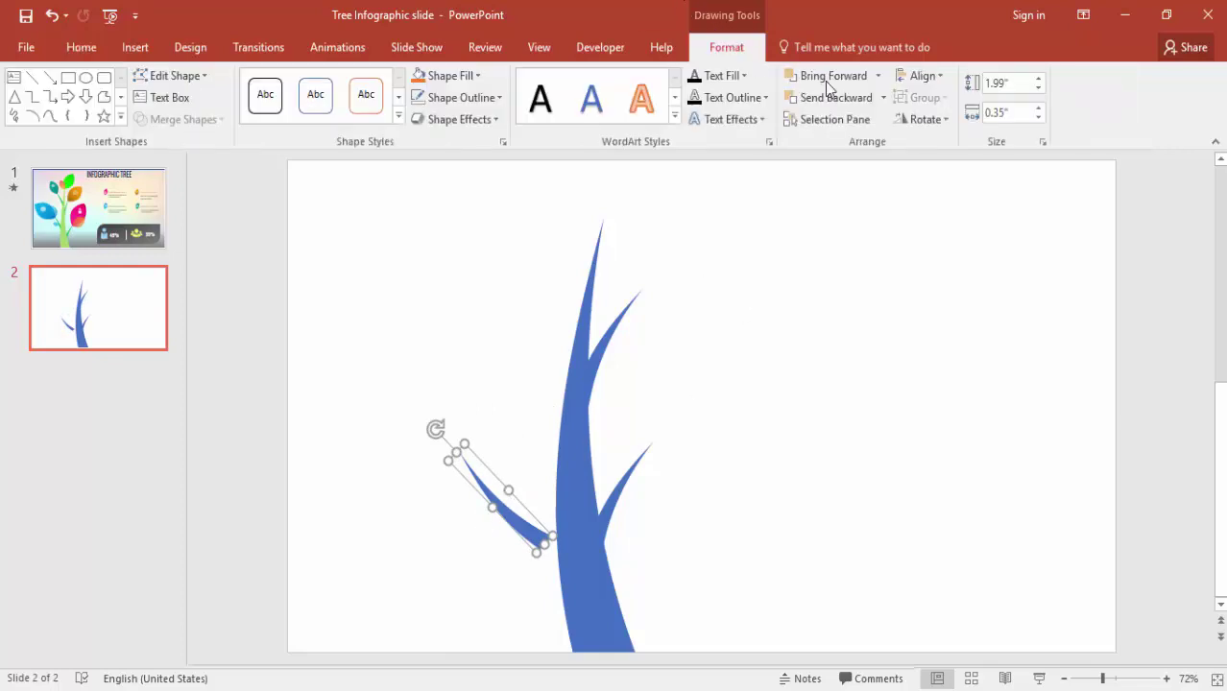
click(934, 120)
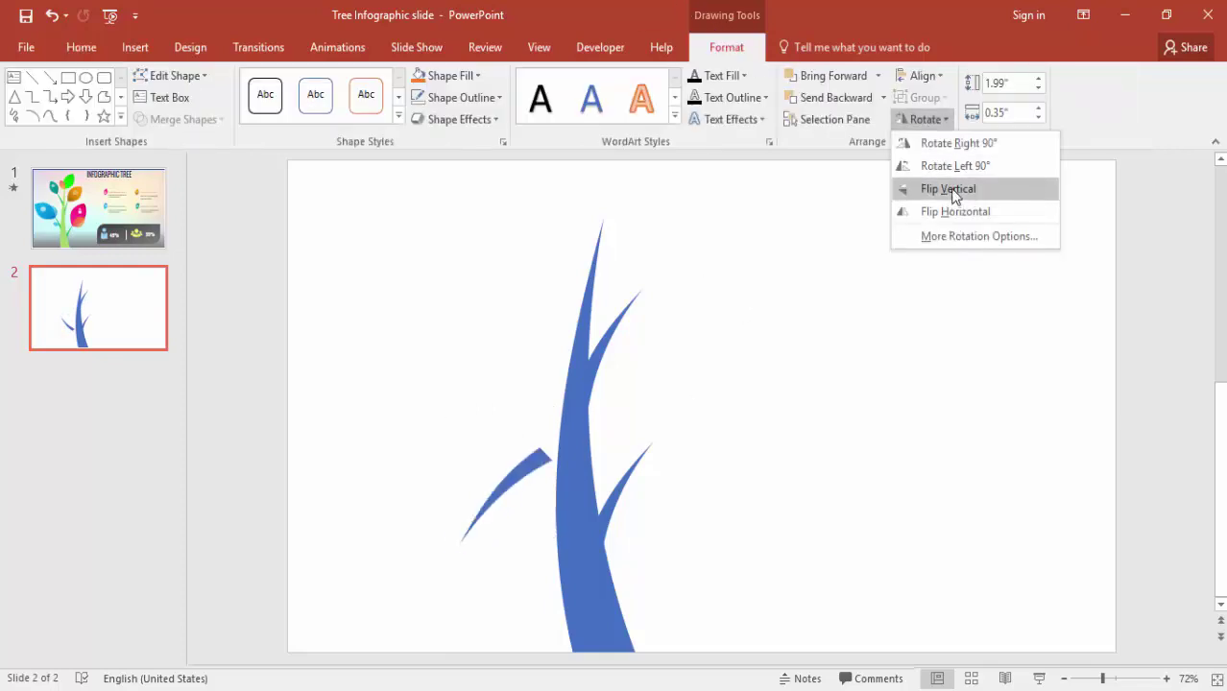
click(950, 188)
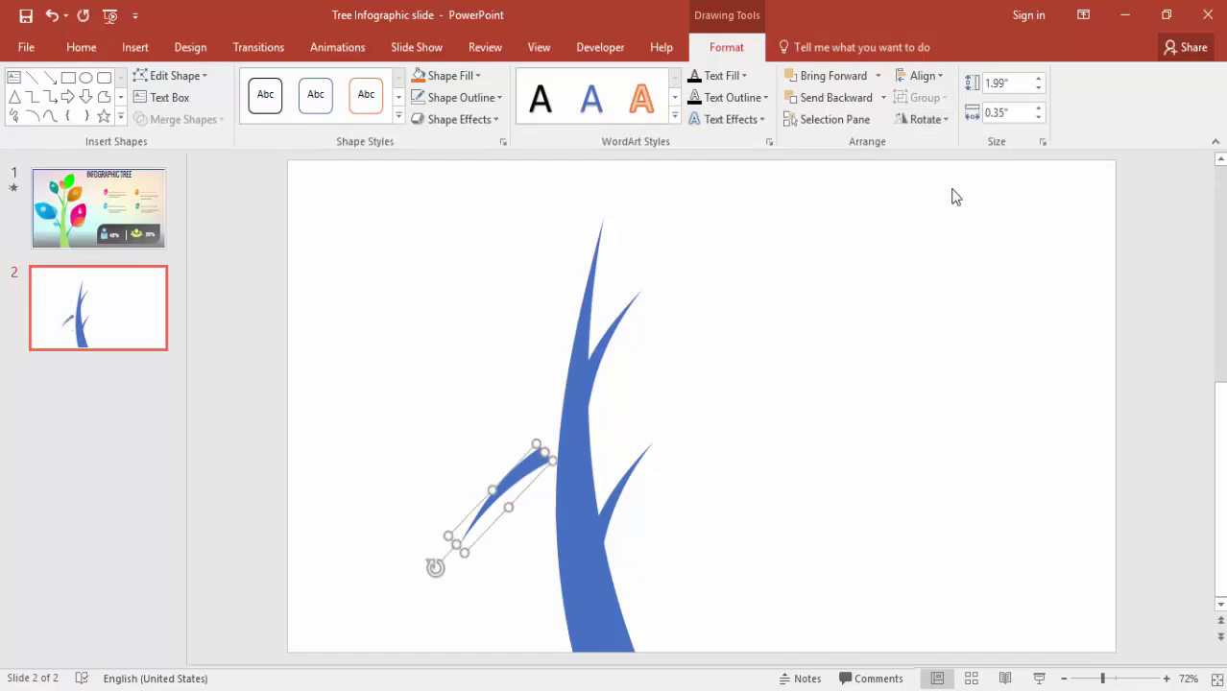
key(alt+Right)
key(alt+Right)
key(alt+Right)
key(alt+Right)
key(alt+Right)
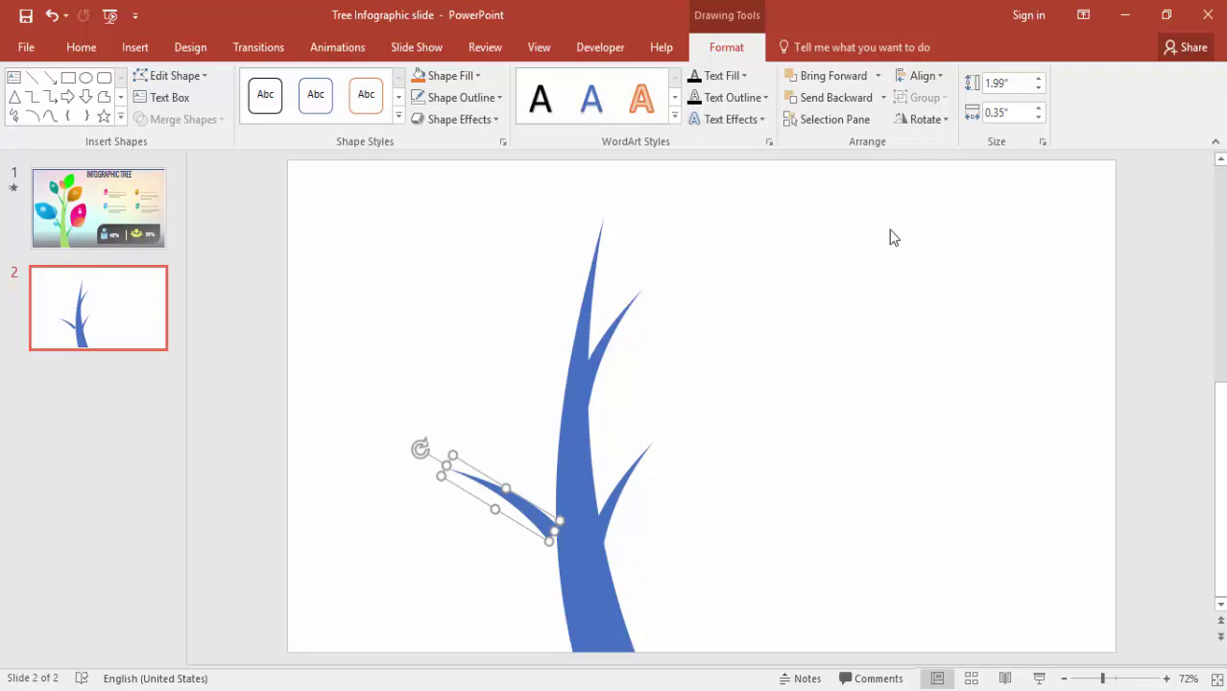
drag(542, 520, 556, 499)
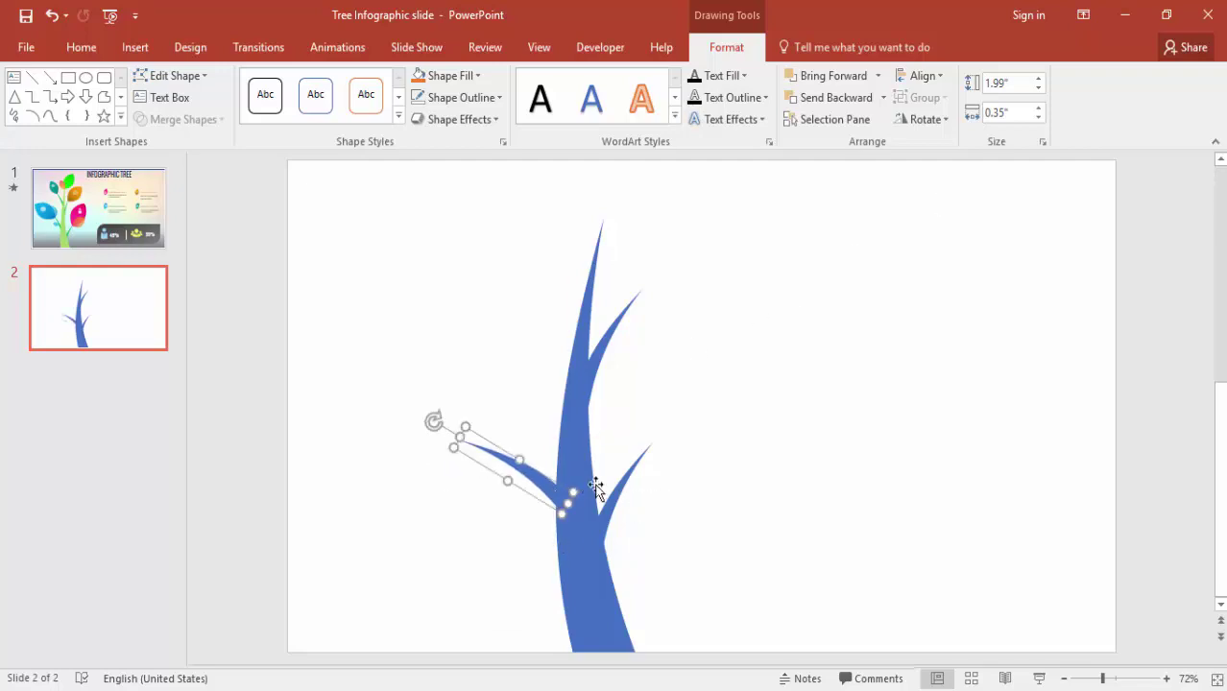
key(alt+Right)
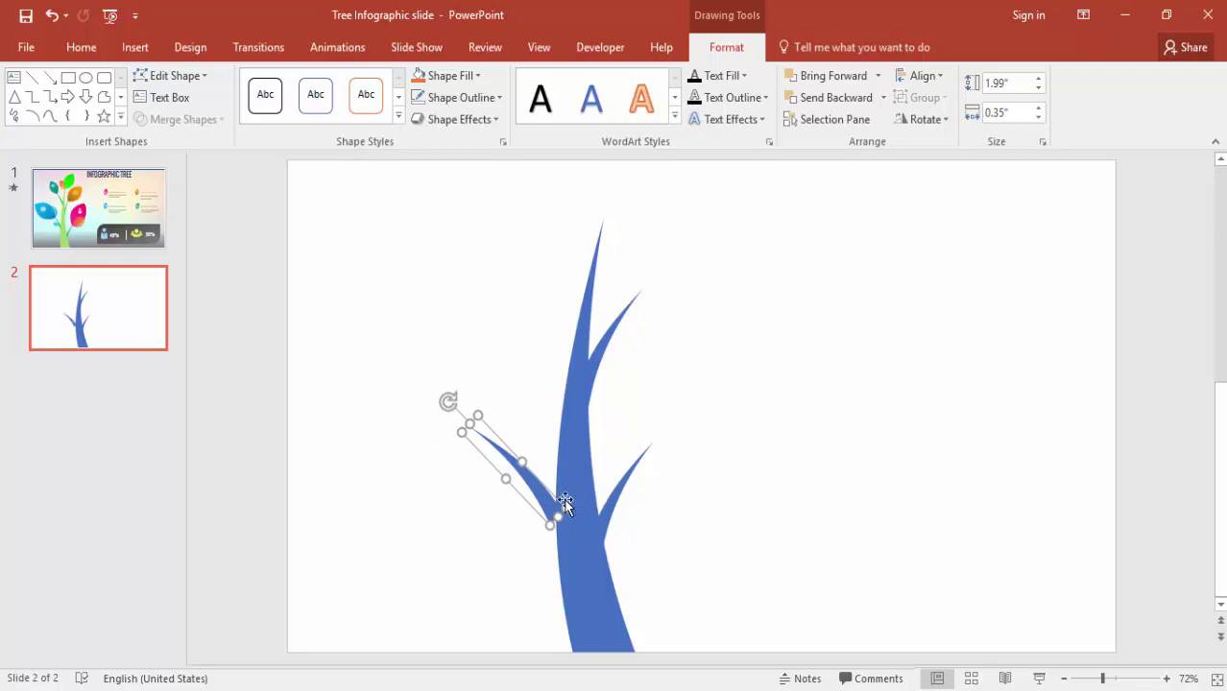
mouse_move(556, 496)
mouse_down()
mouse_move(547, 503)
mouse_move(556, 496)
mouse_up()
- Paste a copy, move it to the trunk's upper left and shorten it
key(ctrl+v)
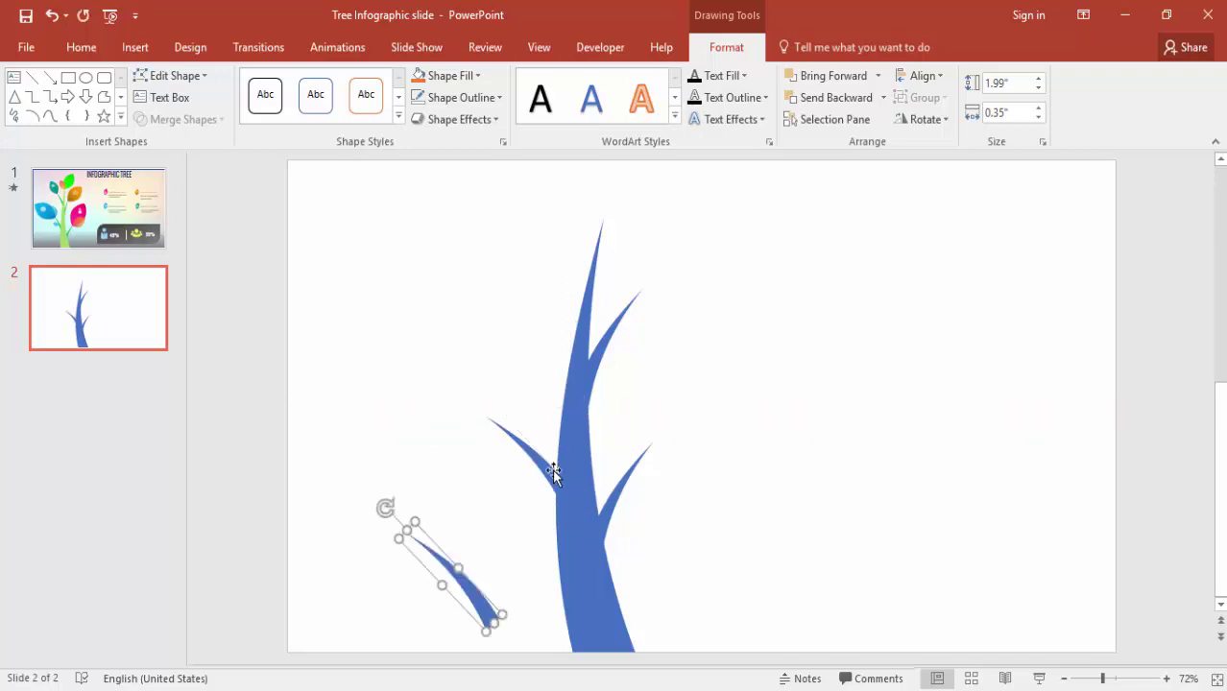
drag(475, 581, 552, 338)
drag(502, 262, 567, 328)
click(687, 423)
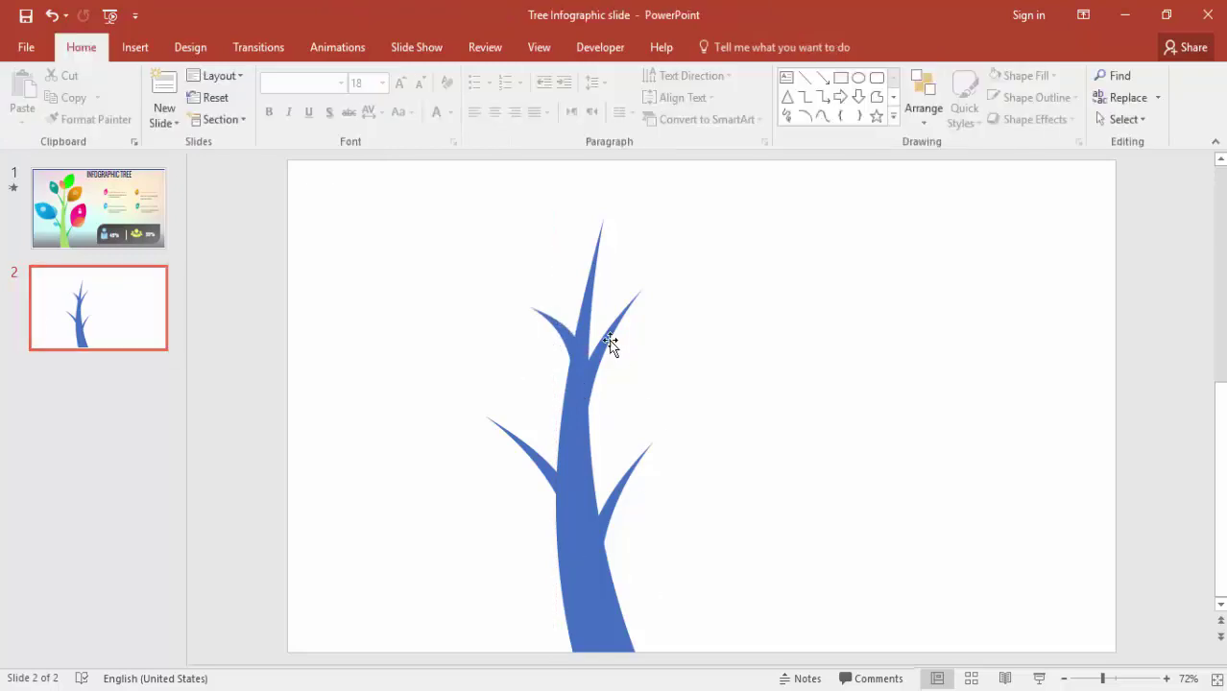
- Compare with slide 1, then shrink the lower-right branch and lower it against the trunk
click(46, 192)
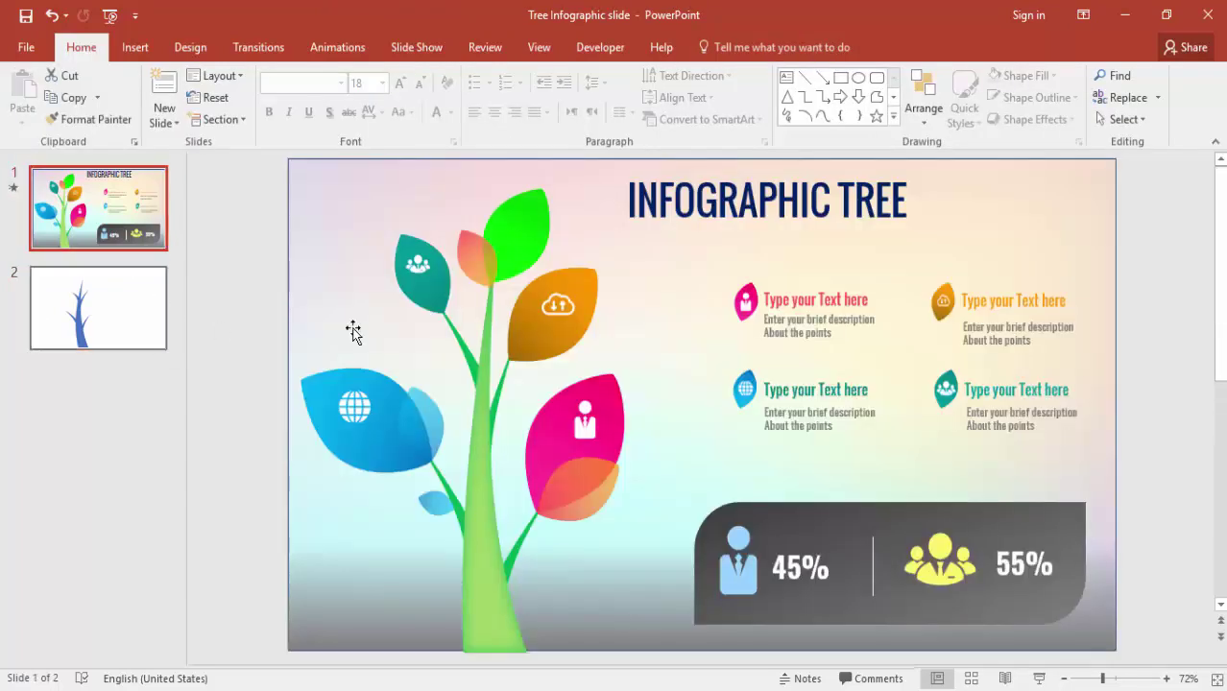
click(101, 302)
click(614, 496)
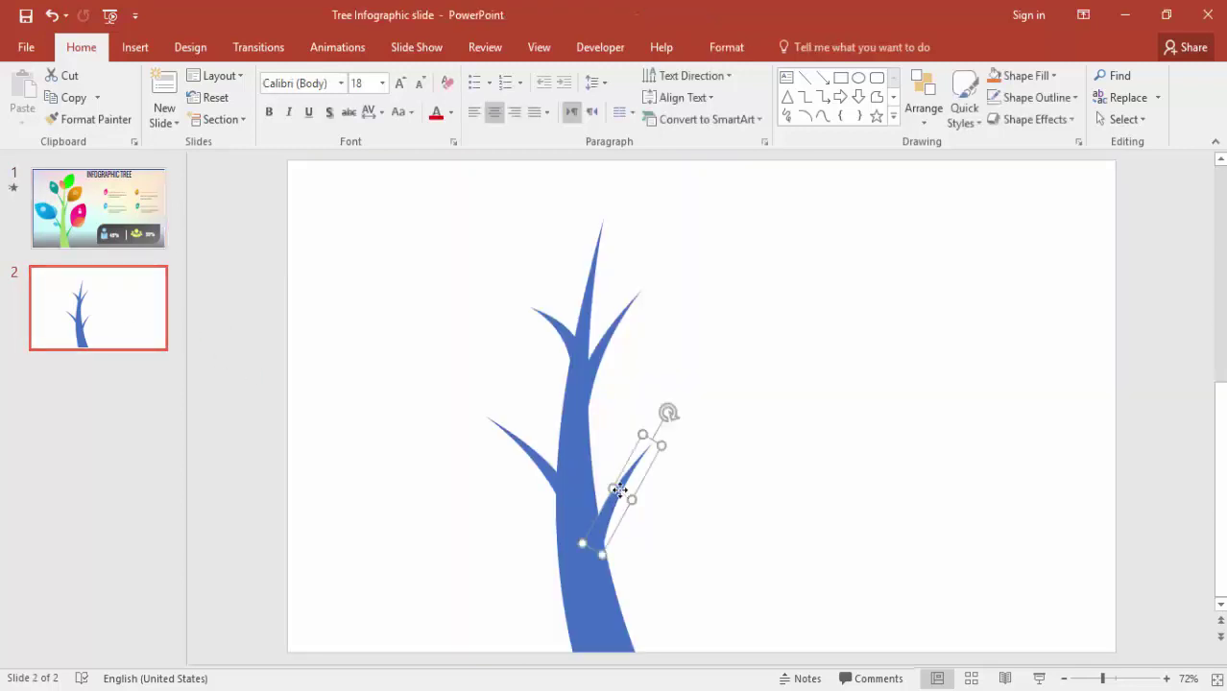
drag(659, 444, 646, 459)
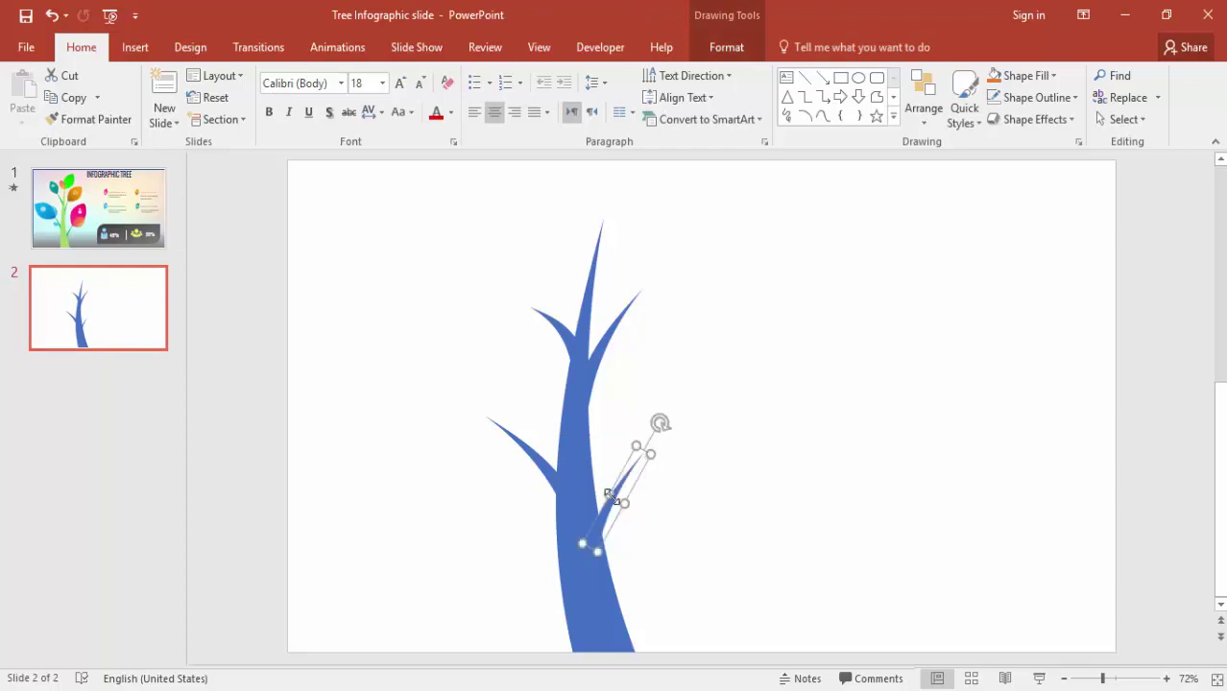
drag(603, 524, 613, 558)
- Move the lower-left and upper-right branches down the trunk and shrink the upper-right one
click(544, 468)
drag(545, 467, 552, 505)
click(599, 346)
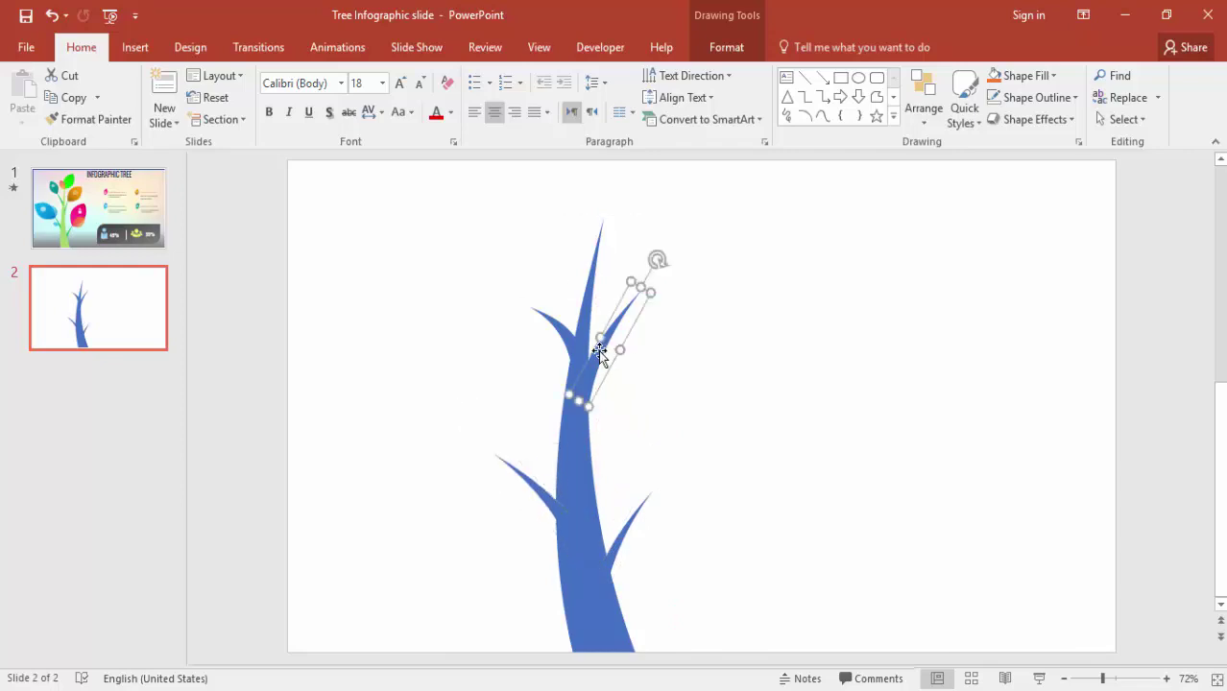
drag(596, 368, 592, 406)
drag(648, 330, 570, 336)
- Fill the trunk Light Green
click(685, 376)
click(600, 569)
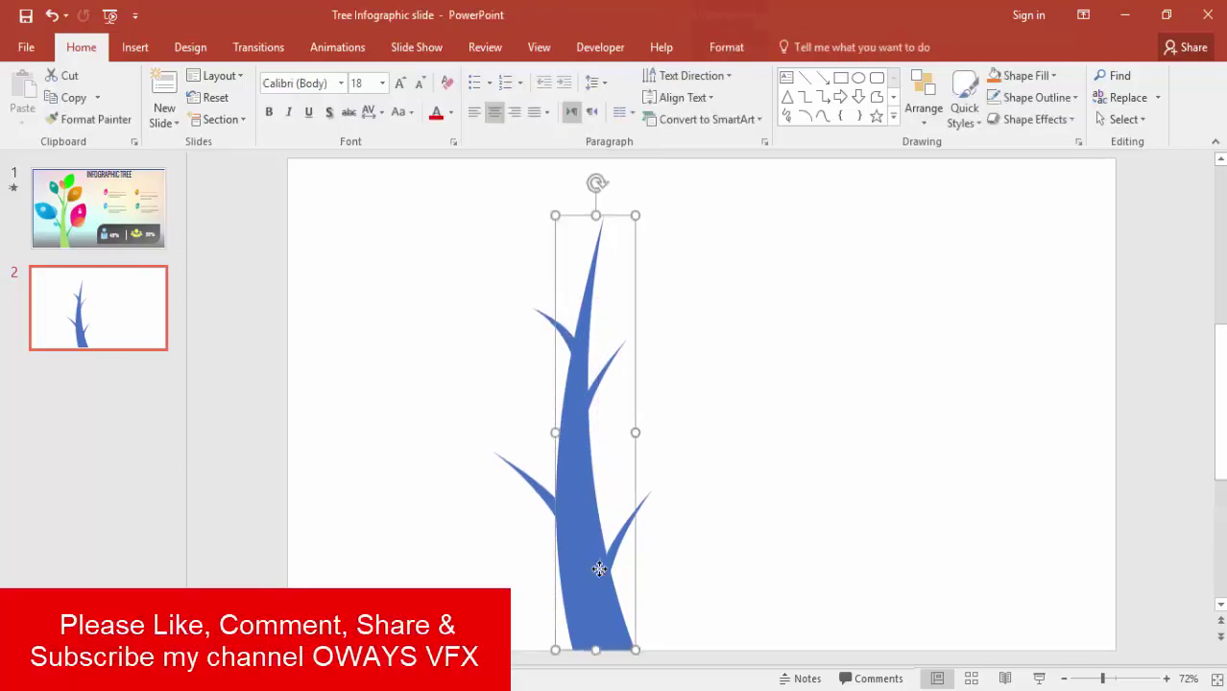
click(738, 47)
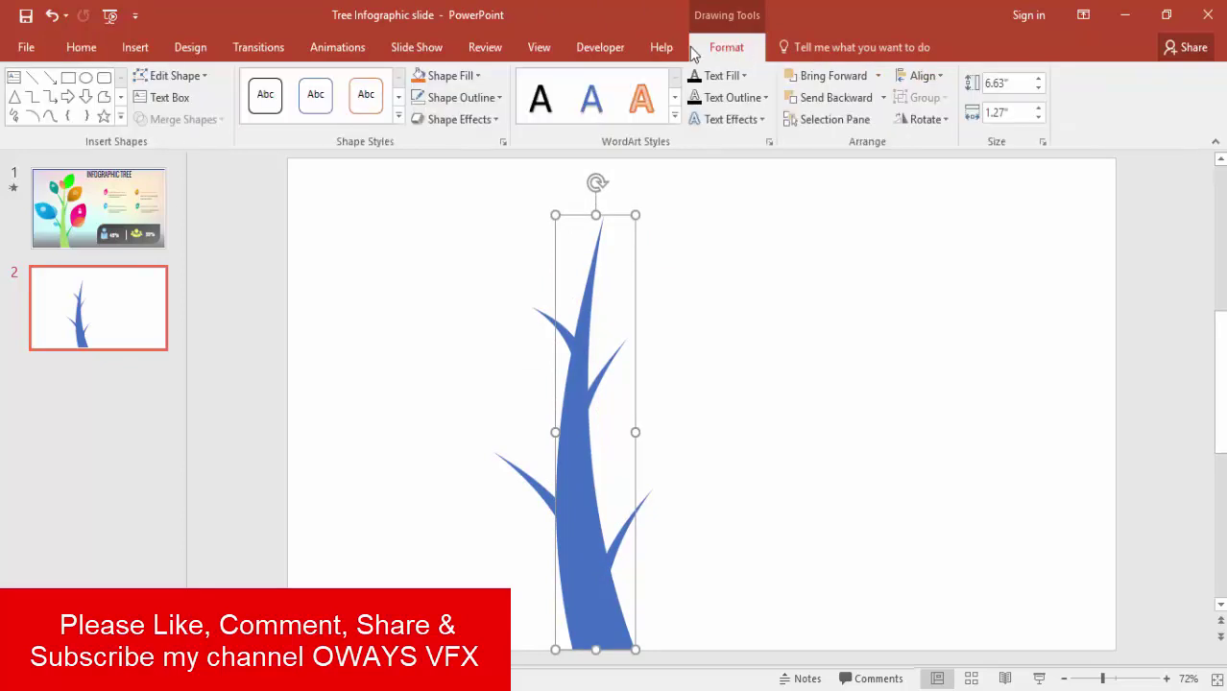
click(475, 75)
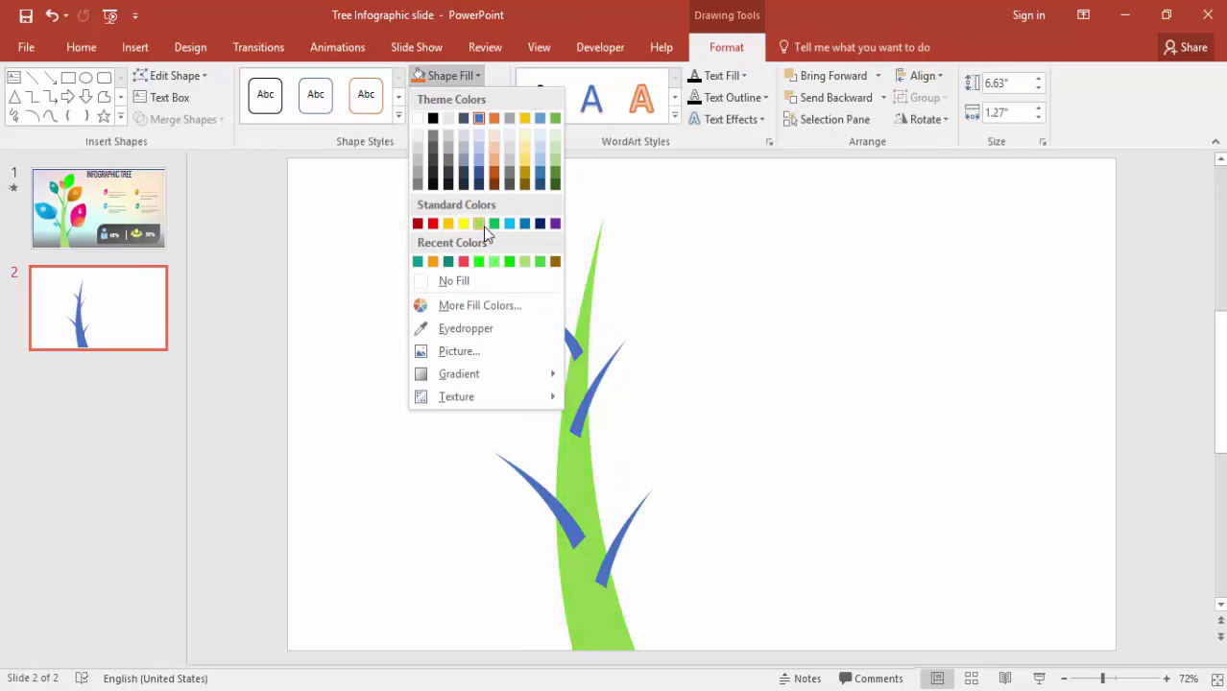
click(482, 226)
- Fill all four branches with the darker Green
click(688, 524)
click(657, 493)
double_click(658, 492)
click(467, 77)
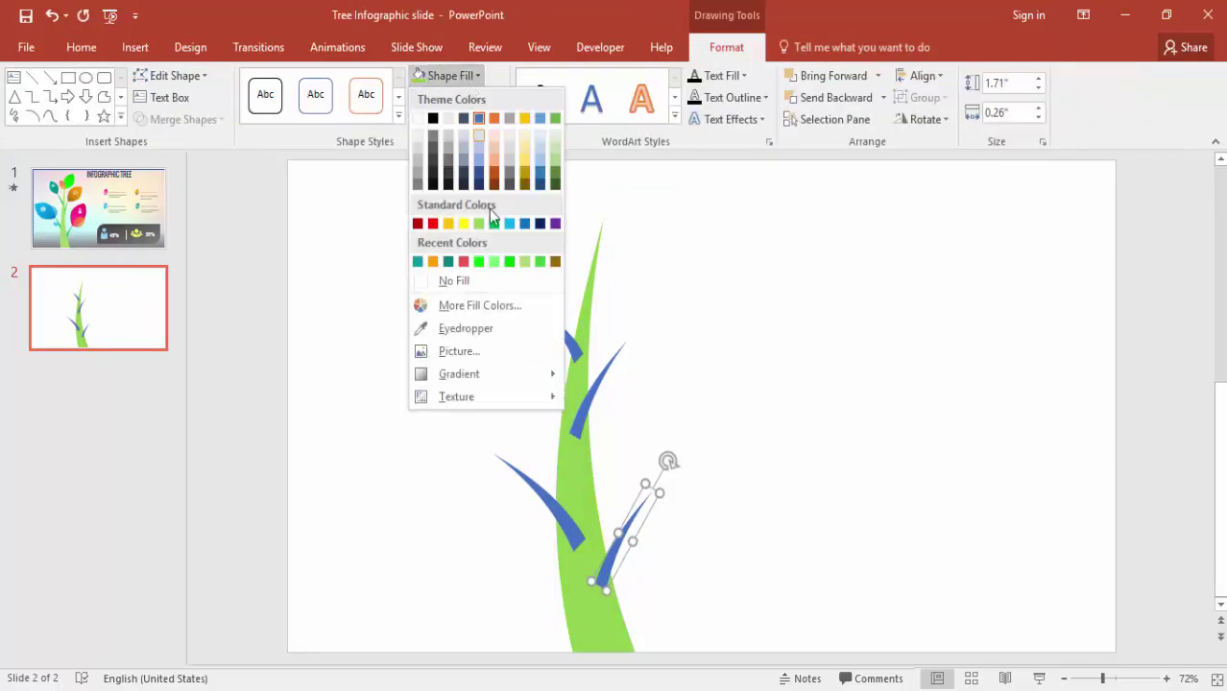
click(494, 222)
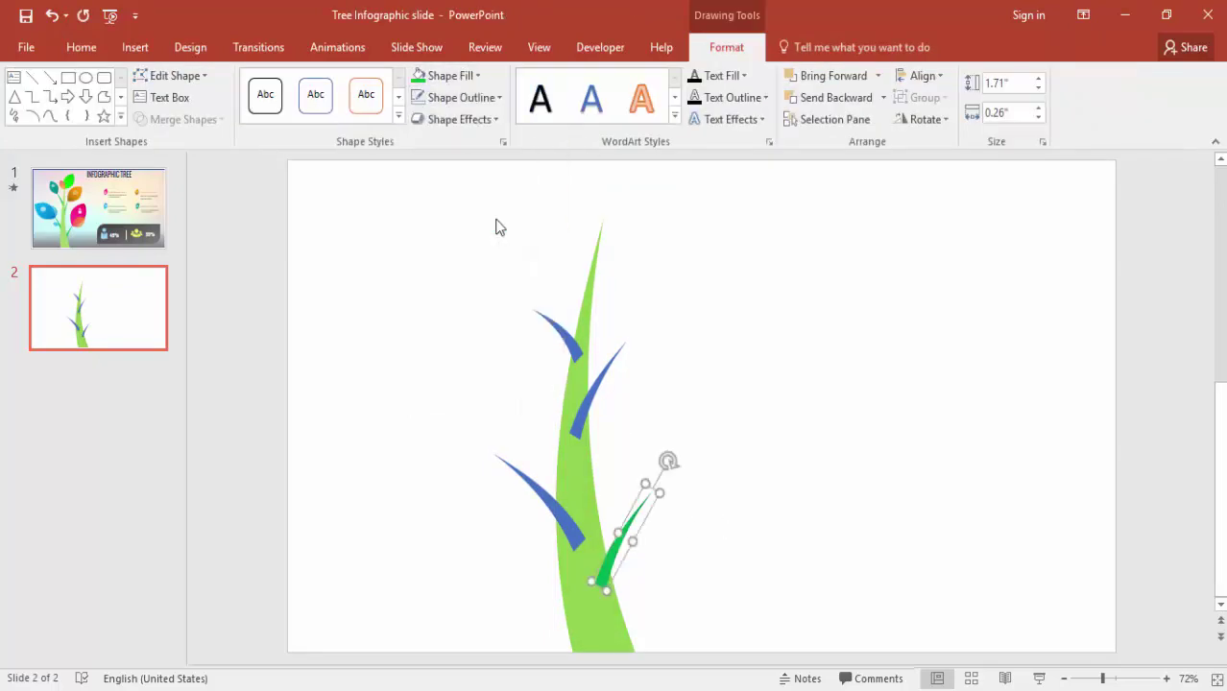
click(588, 403)
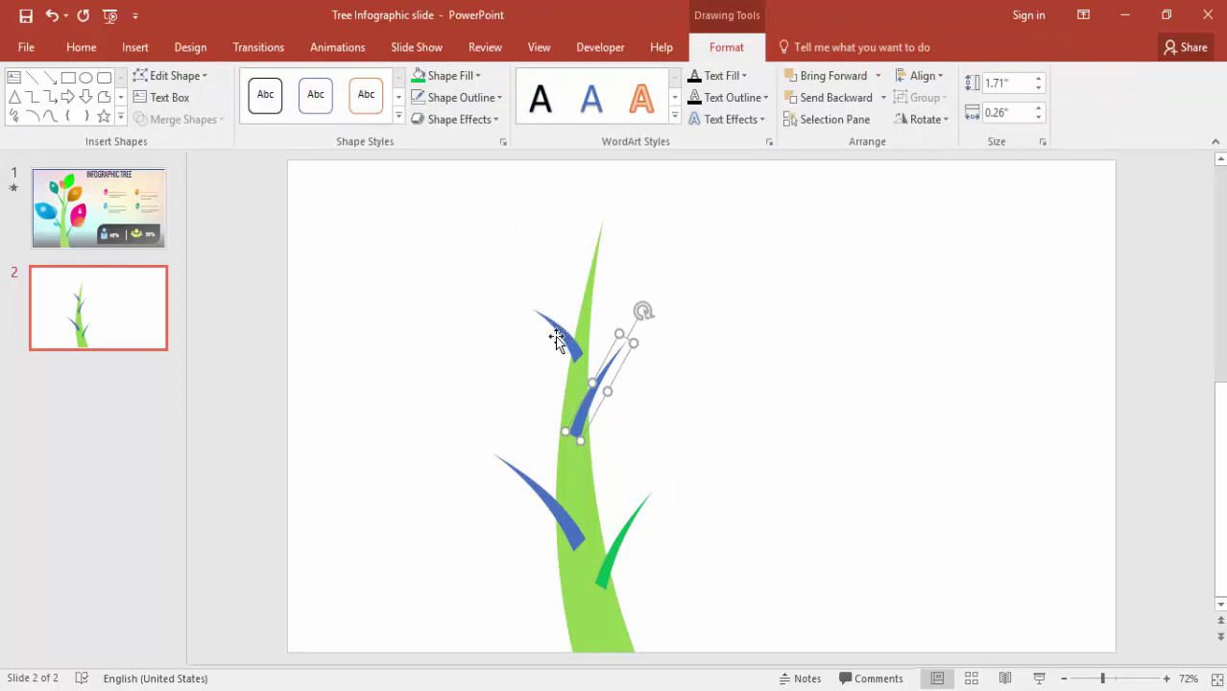
shift+click(560, 334)
shift+click(556, 489)
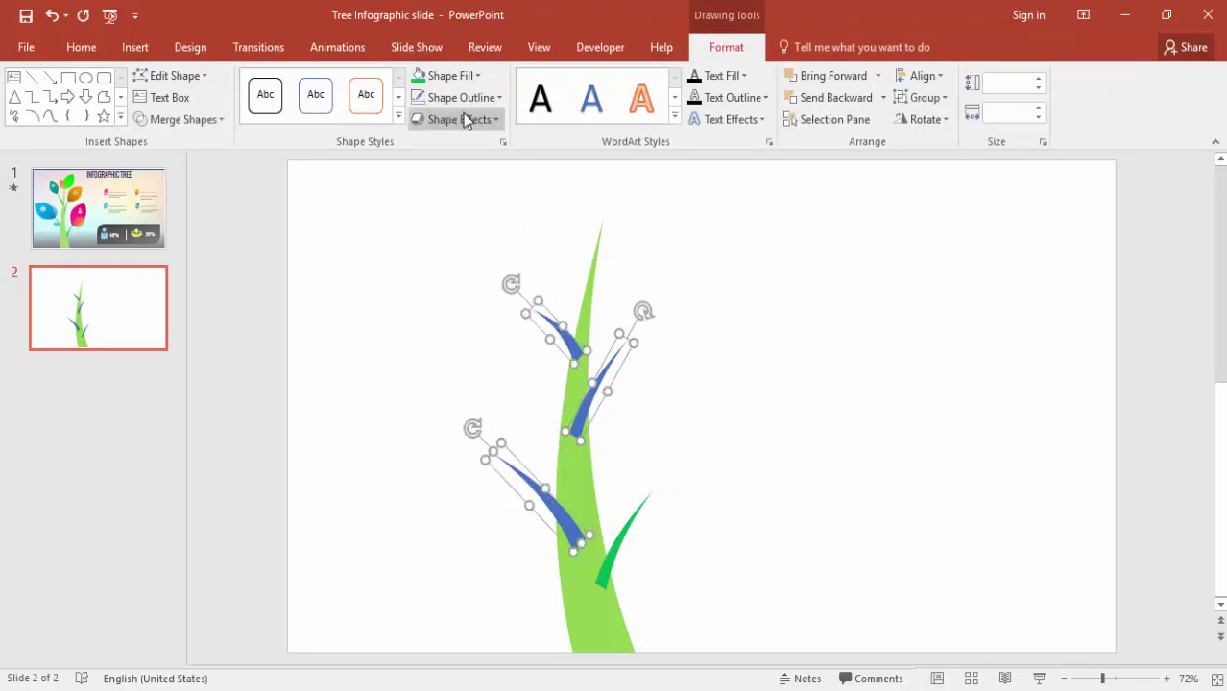
click(420, 83)
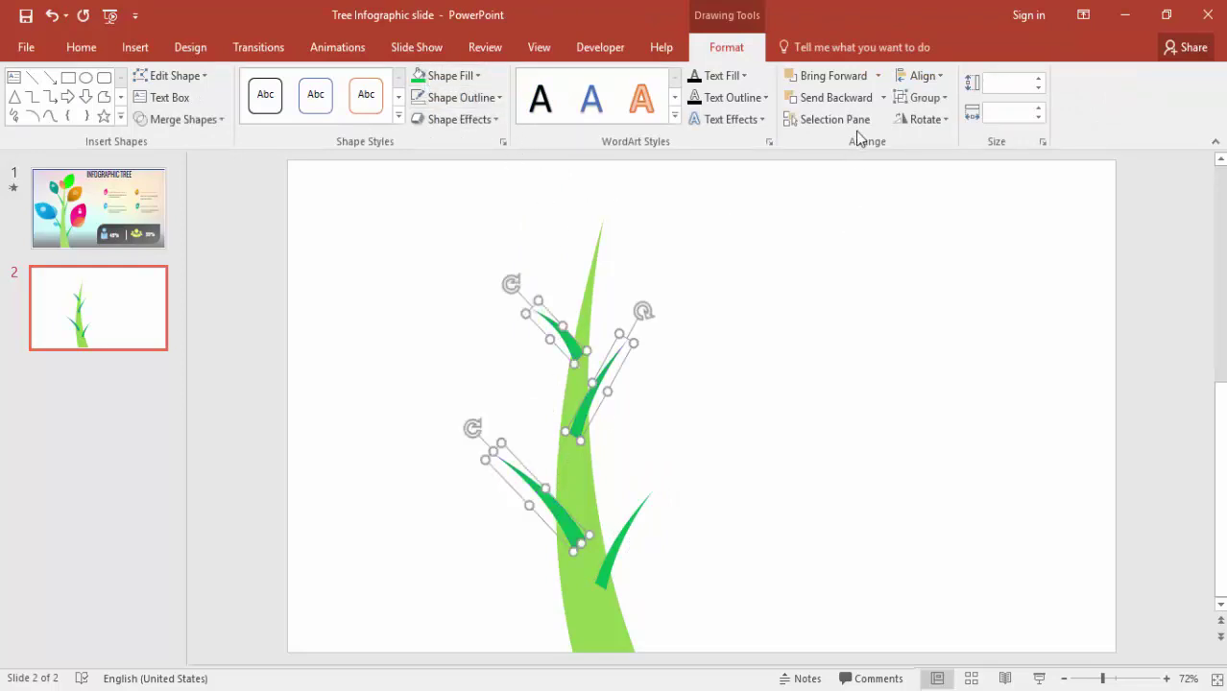
- Send the four selected branches to back behind the light green trunk
shift+click(610, 543)
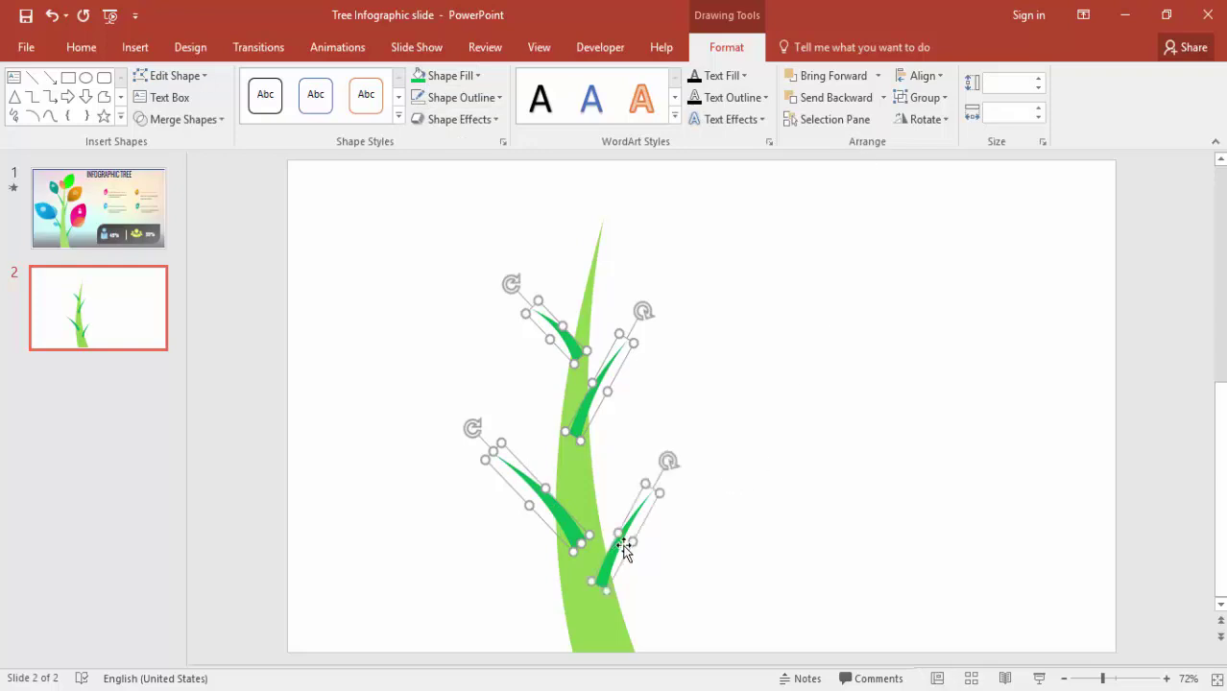
click(884, 98)
click(874, 143)
click(791, 359)
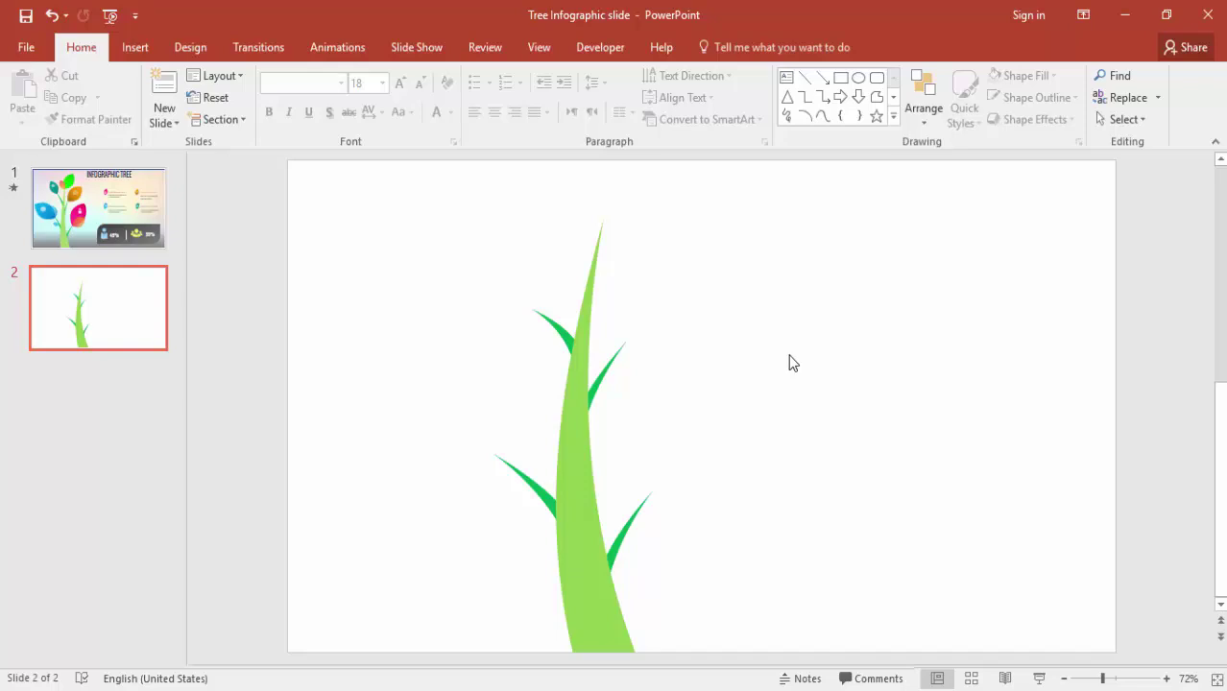
click(576, 492)
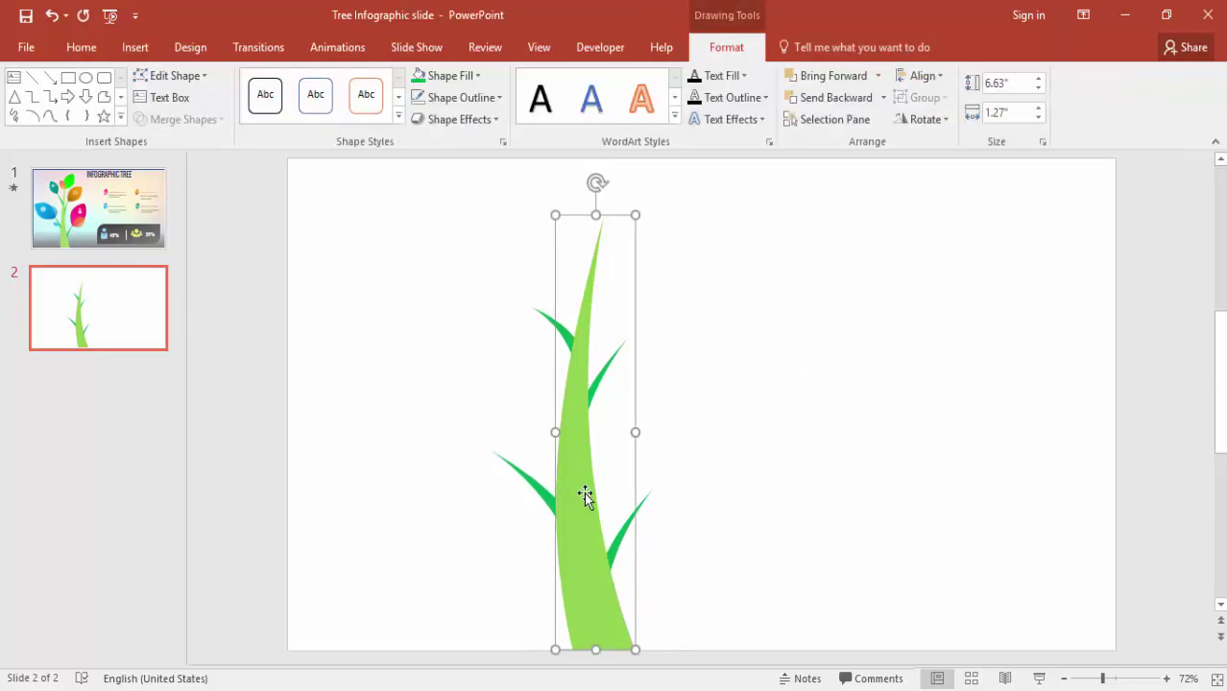
click(719, 419)
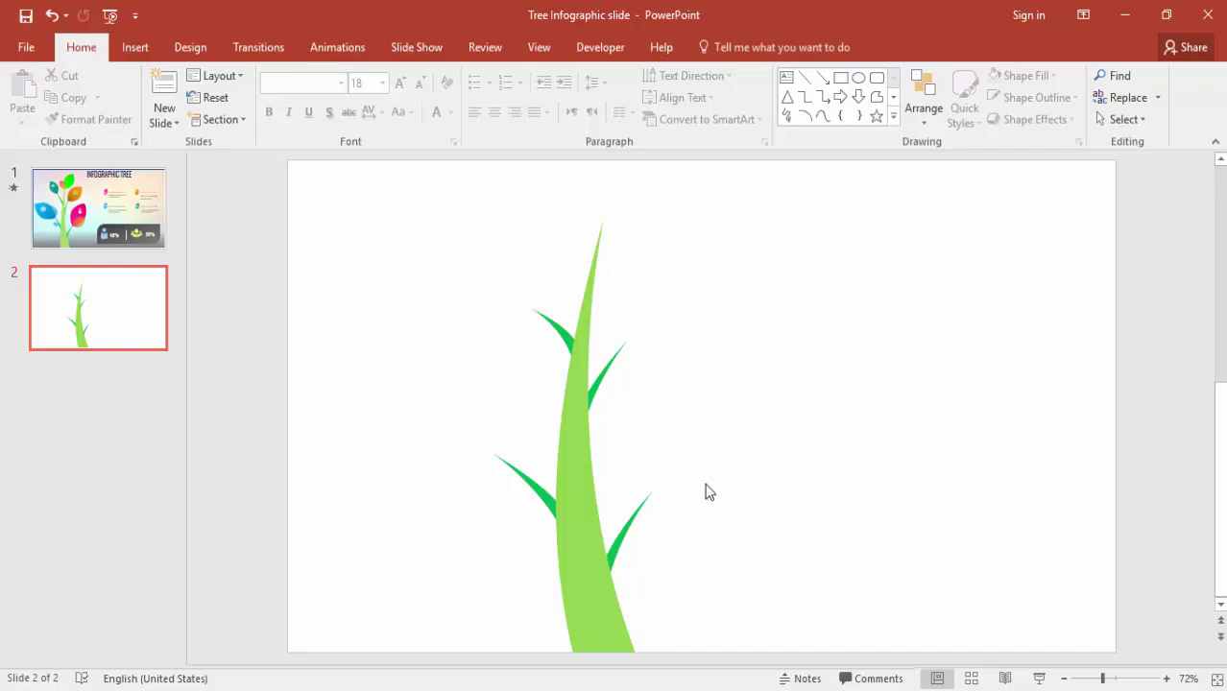
- Draw a tall oval to the upper left of the stem
click(136, 47)
click(307, 107)
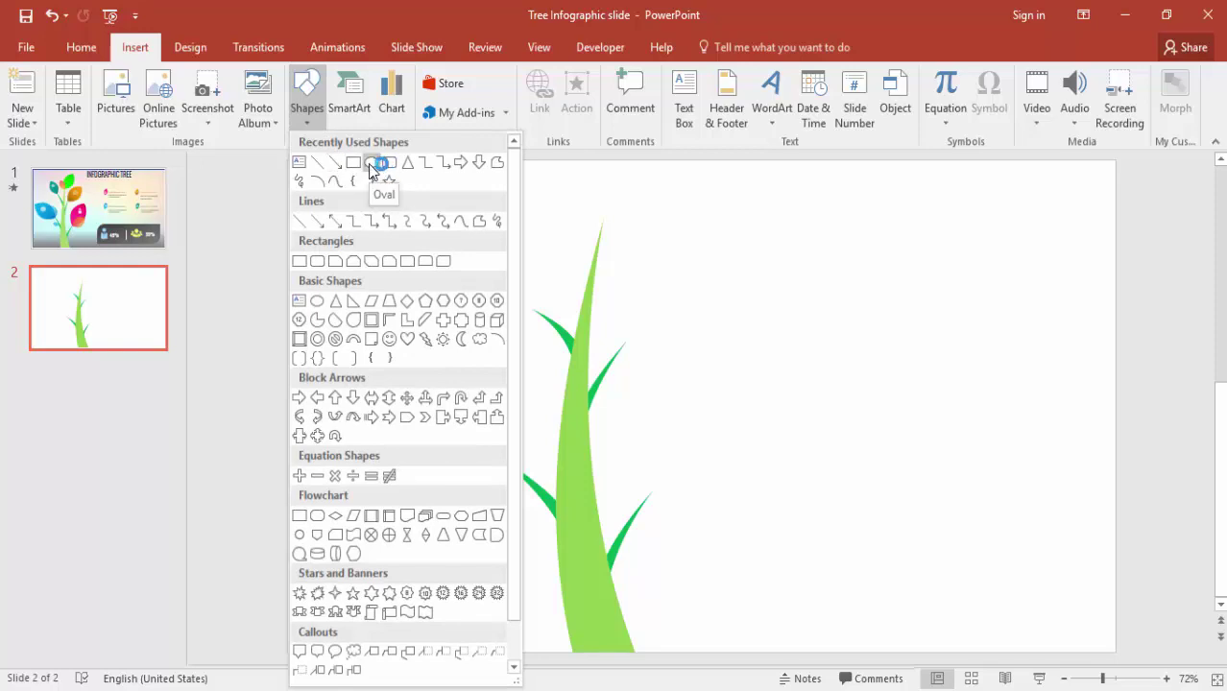
click(373, 165)
mouse_move(378, 254)
mouse_down()
mouse_move(398, 343)
mouse_move(442, 379)
mouse_up()
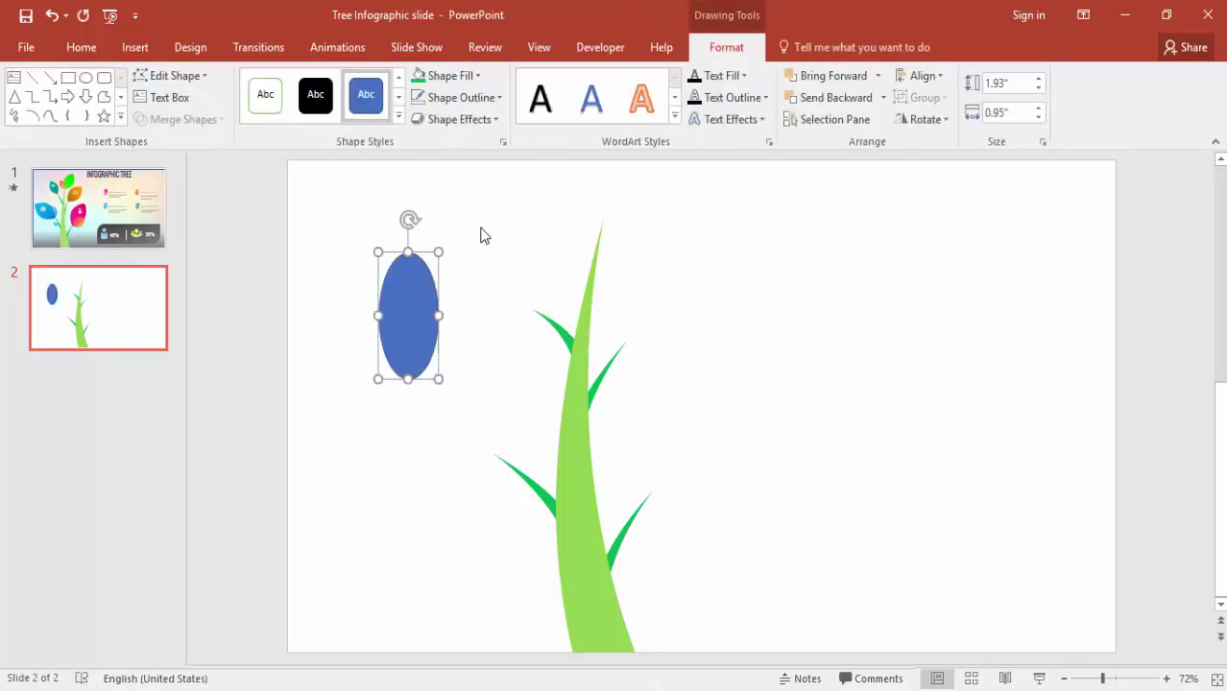
- Start Edit Points on the oval and select its top vertex
right_click(411, 319)
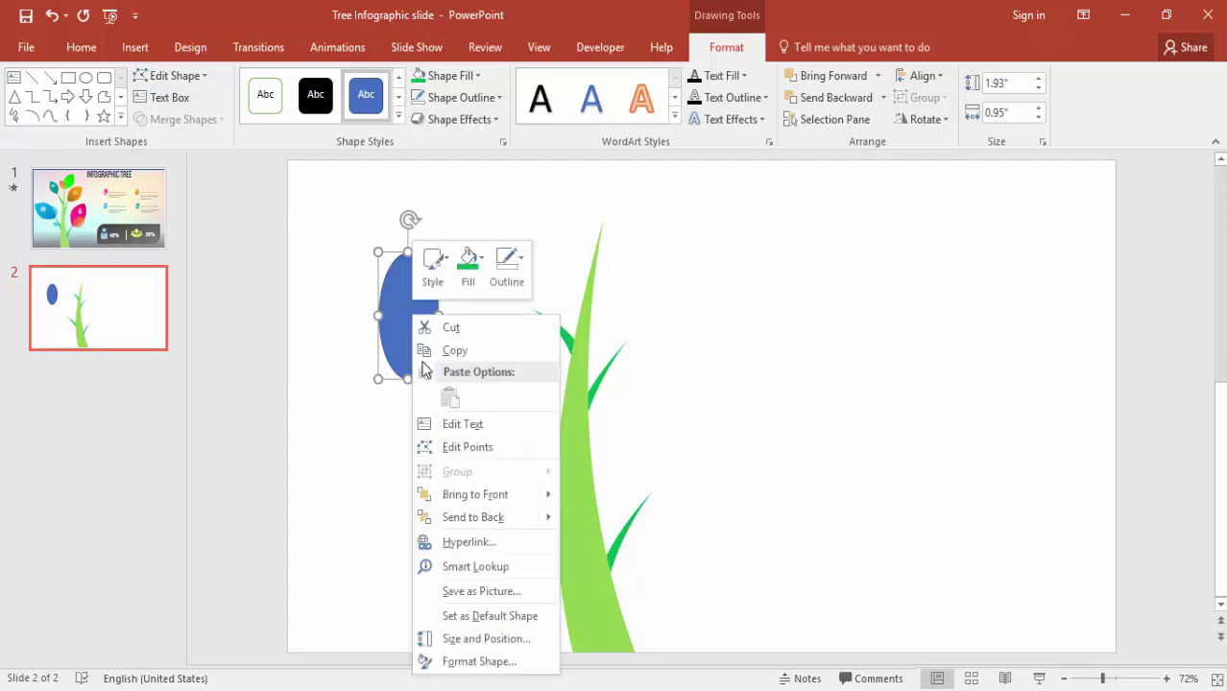
click(511, 448)
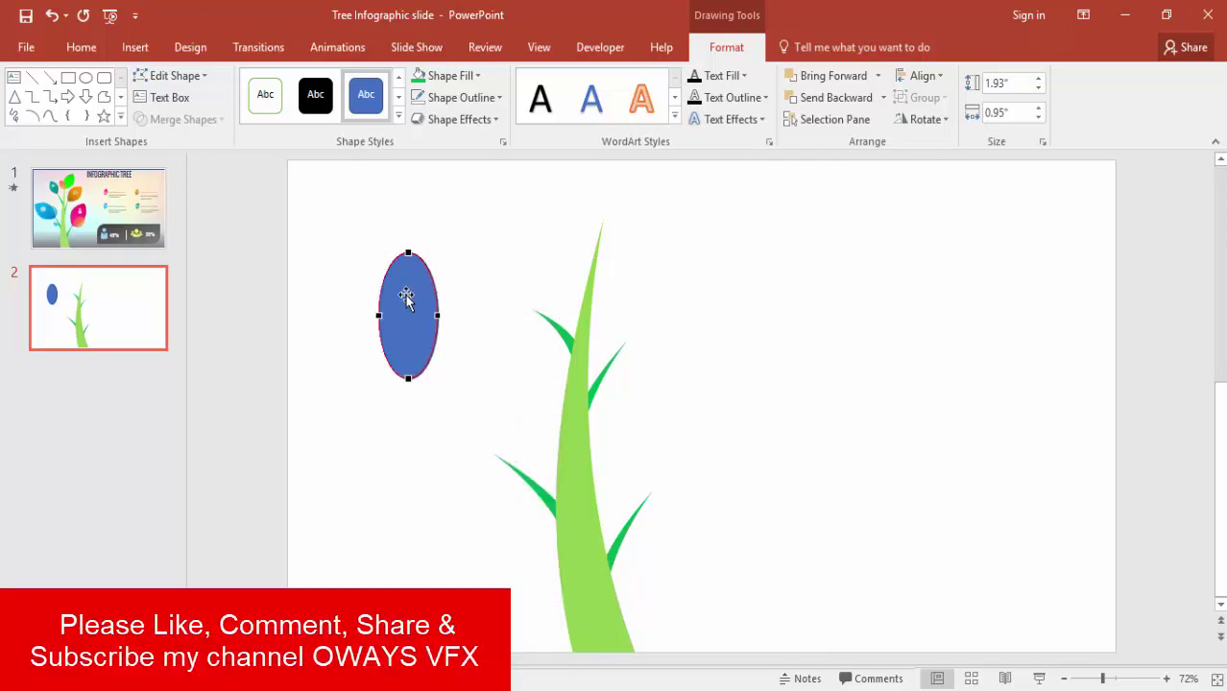
click(408, 253)
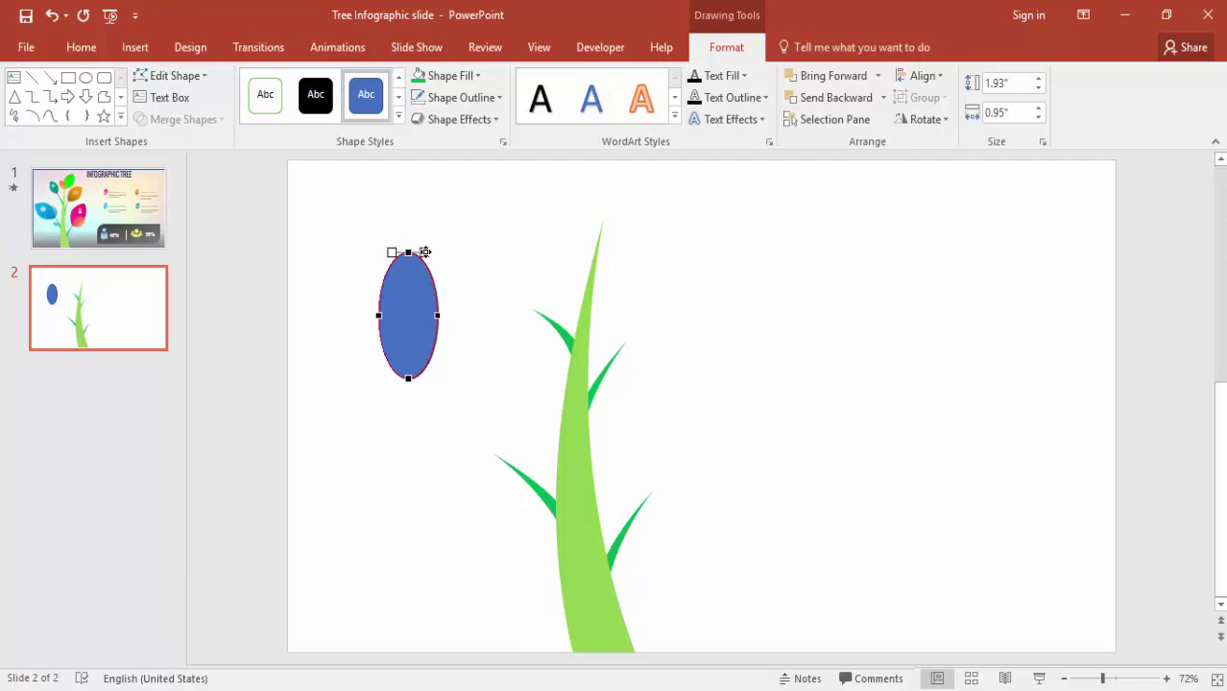
- Sharpen the oval's top and bottom into leaf points and move it beside the green stem
drag(423, 251, 411, 251)
key(Escape)
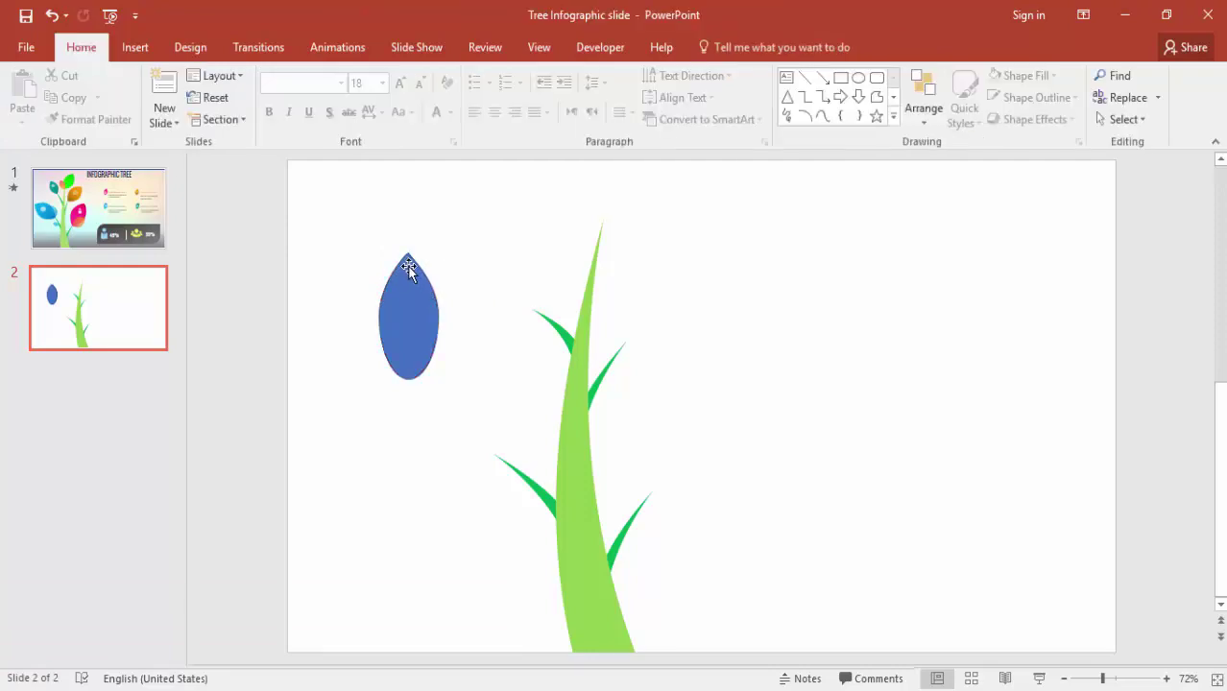
click(409, 296)
right_click(410, 310)
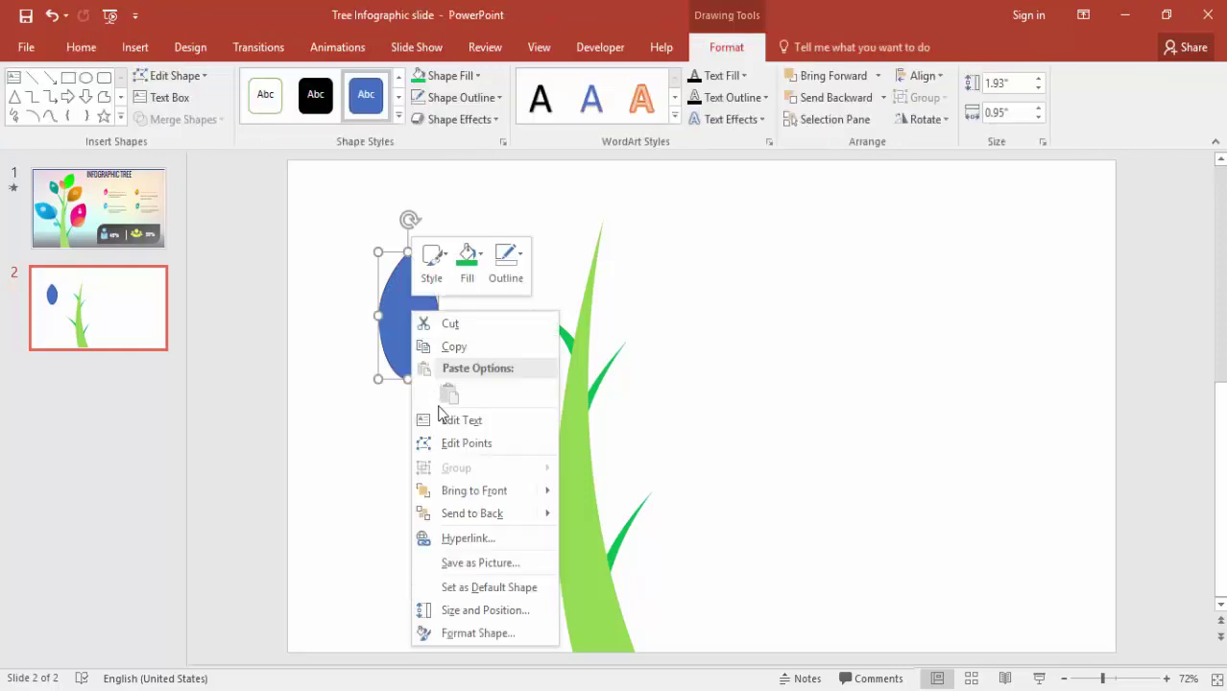
click(485, 443)
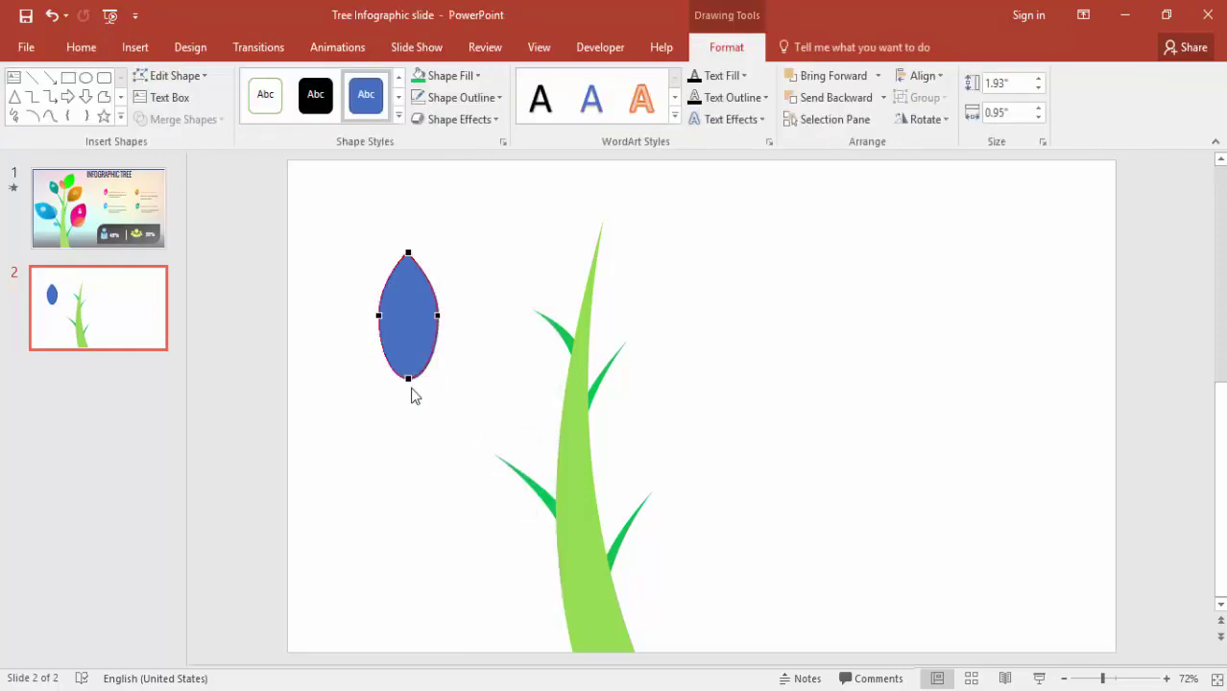
click(409, 380)
drag(426, 378, 408, 380)
click(432, 411)
drag(415, 312, 718, 364)
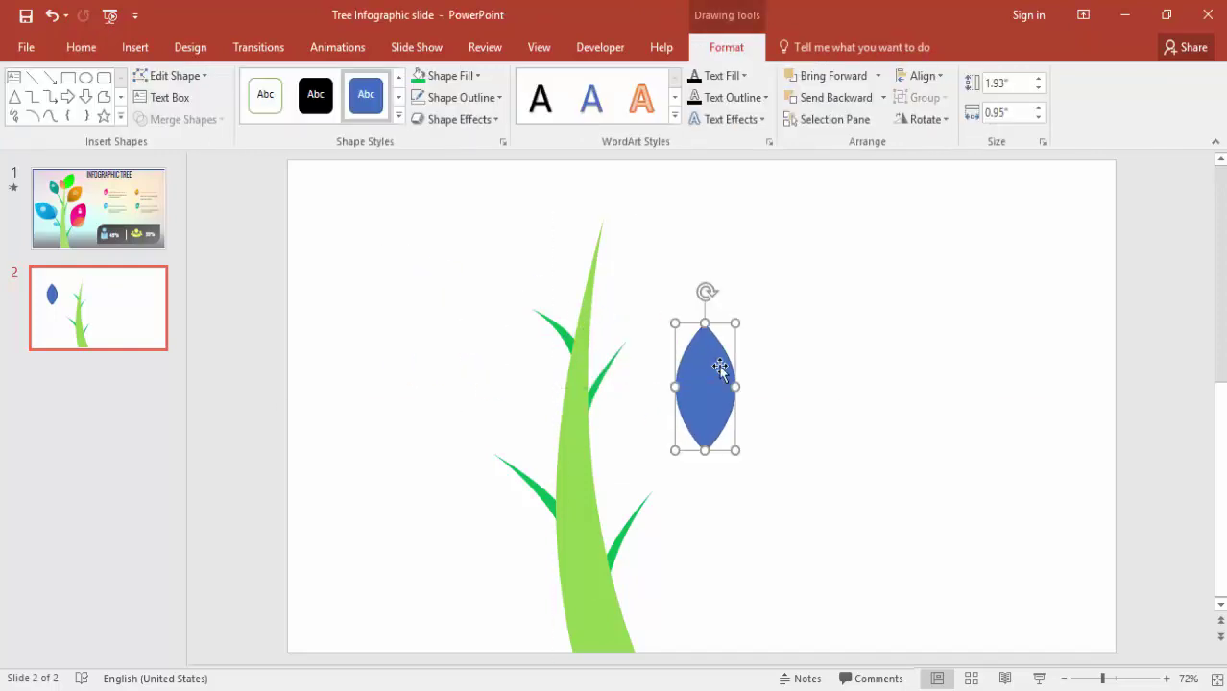
- Remove the blue leaf's outline and enlarge it to 2.11" by 1.27"
click(459, 97)
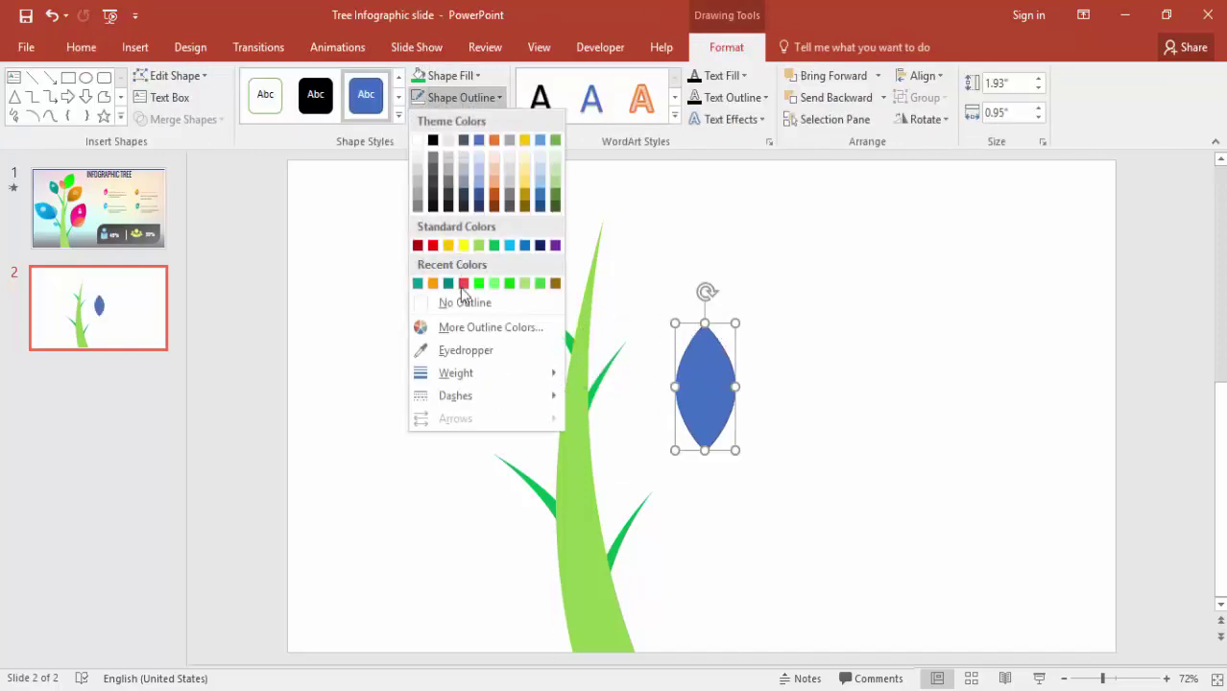
click(471, 313)
drag(735, 325, 753, 313)
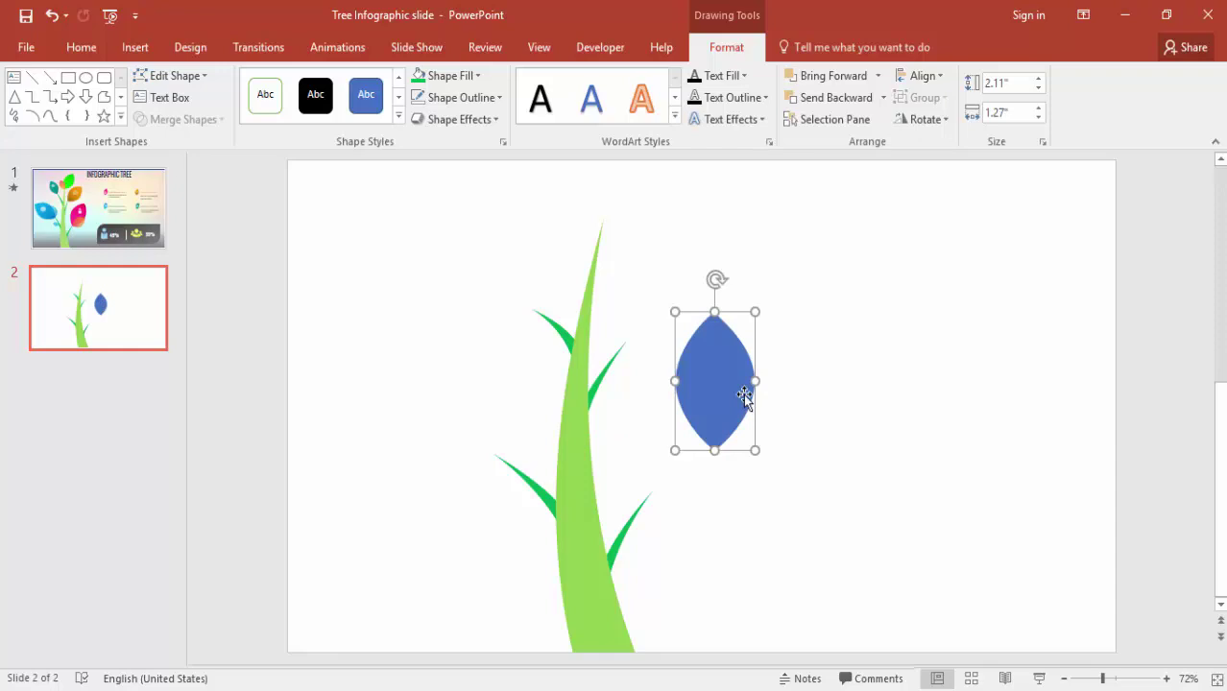
- Tilt the blue leaf clockwise and set it against the right side of the stem
key(alt+Right)
key(alt+Right)
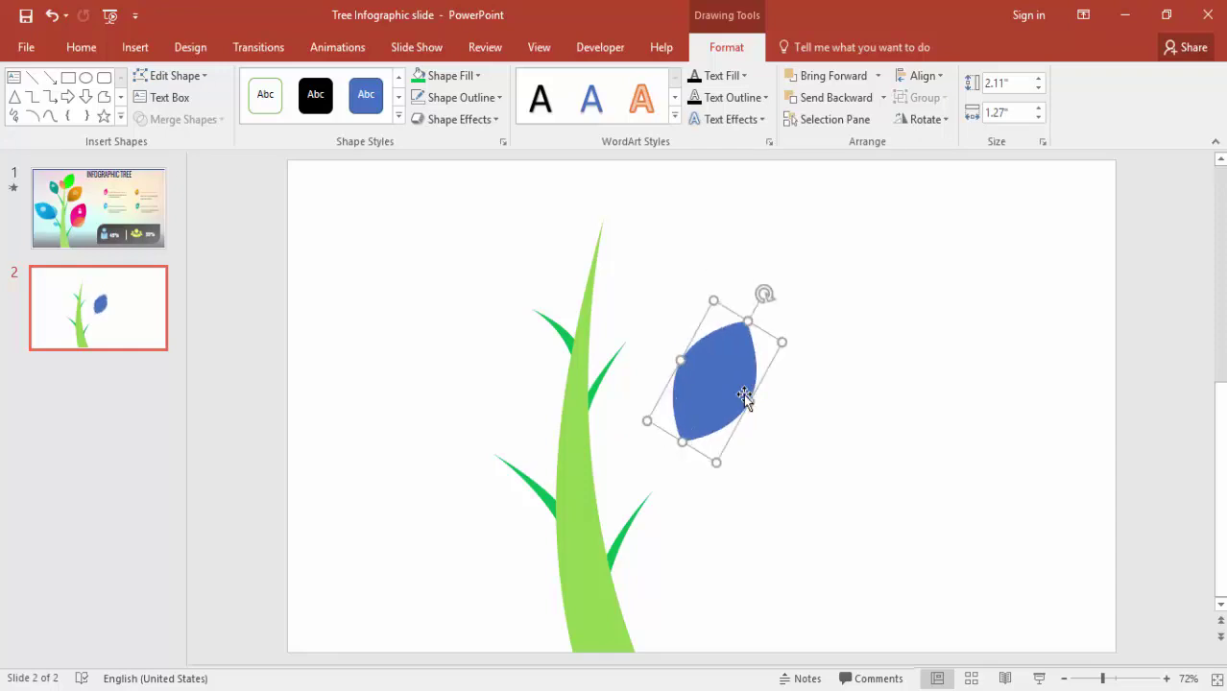
drag(739, 378, 688, 439)
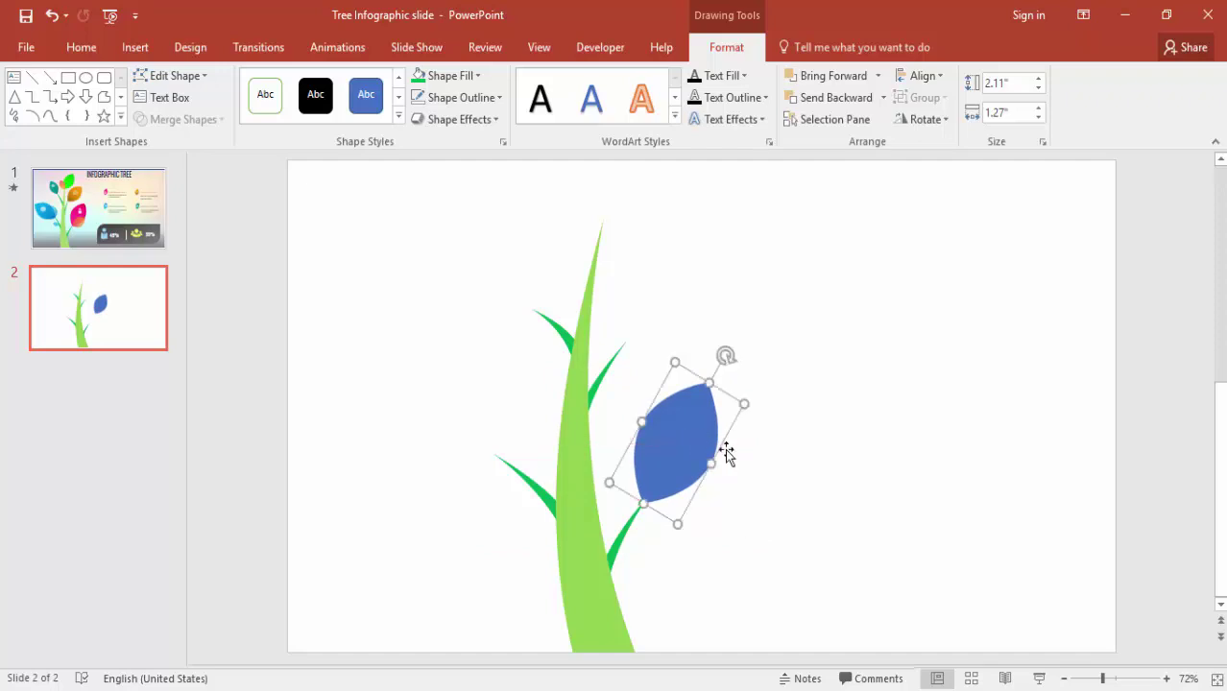
click(796, 498)
click(686, 433)
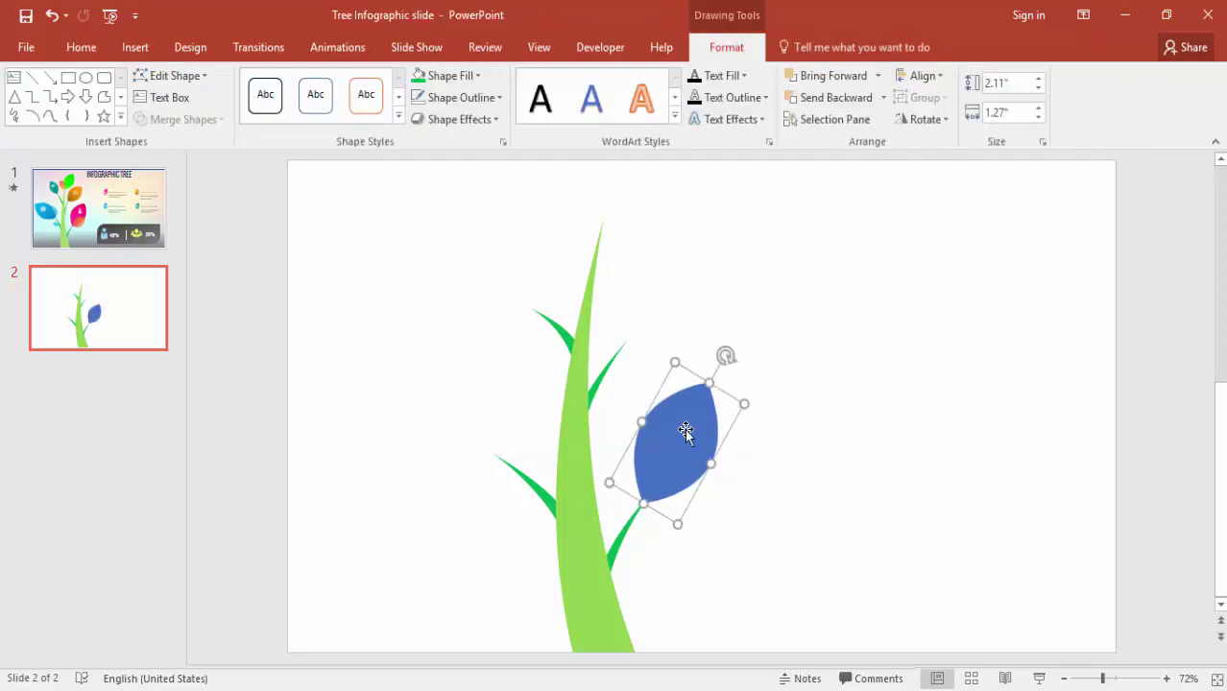
right_click(685, 432)
- Switch the leaf to a gradient fill and delete the extra middle gradient stops
click(772, 419)
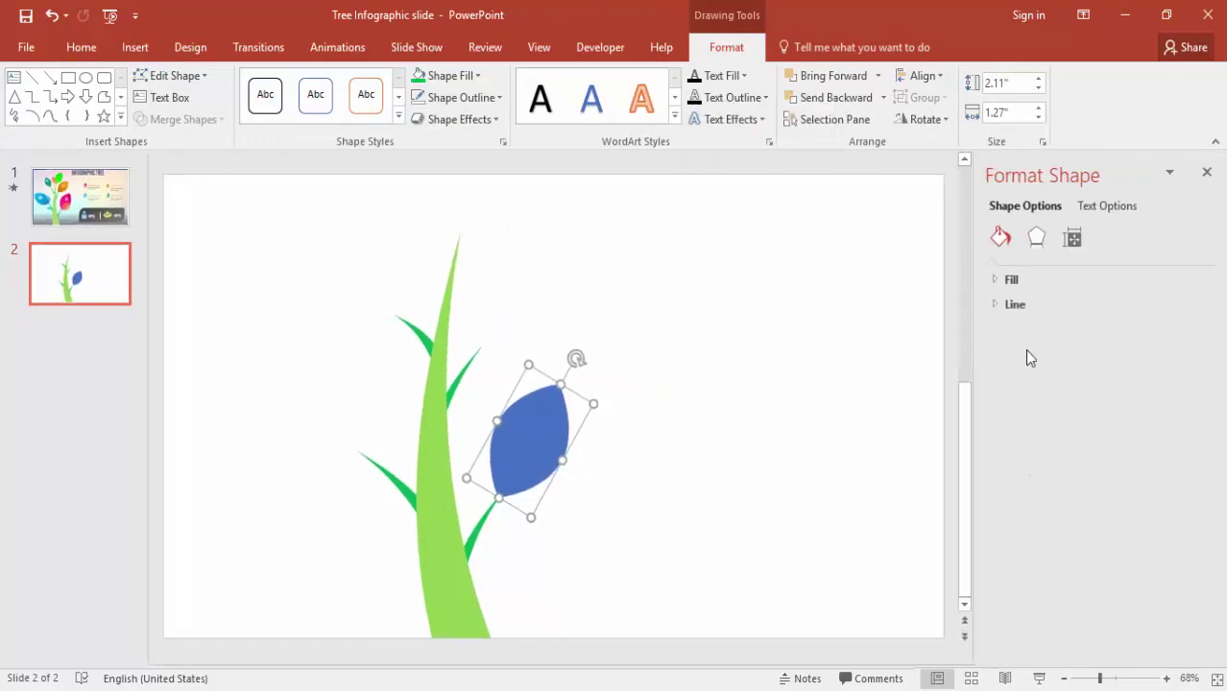
click(1004, 280)
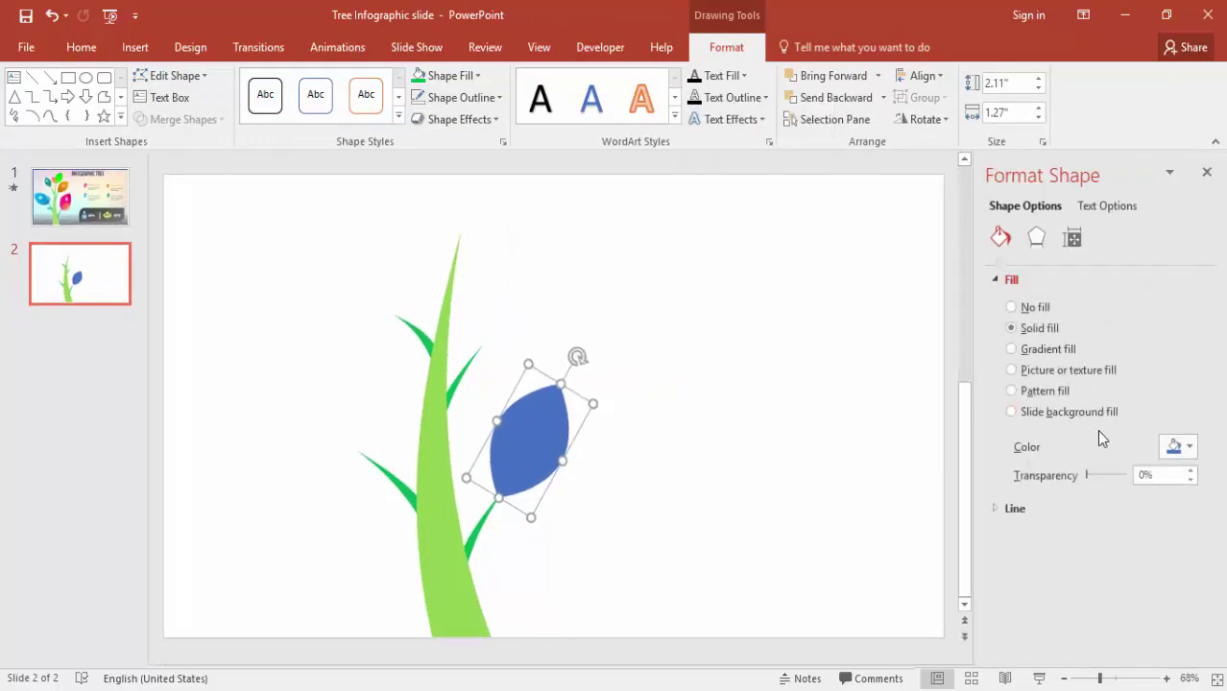
click(1065, 351)
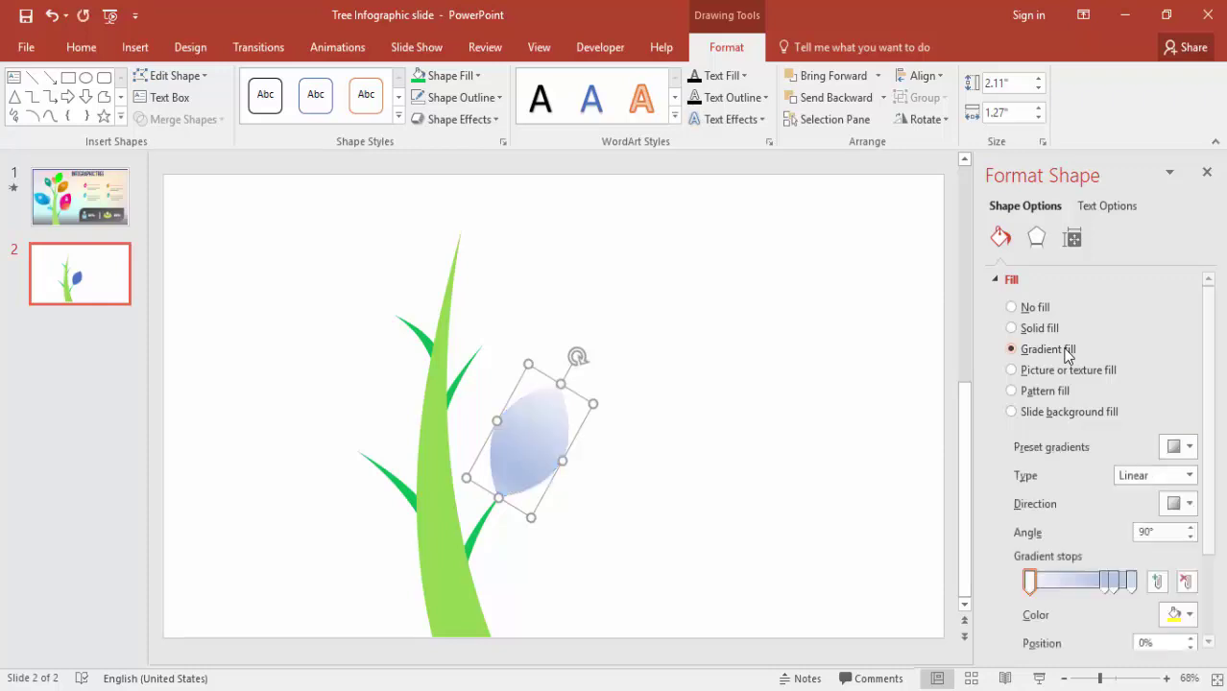
click(1114, 581)
click(1185, 581)
click(1105, 582)
click(1185, 581)
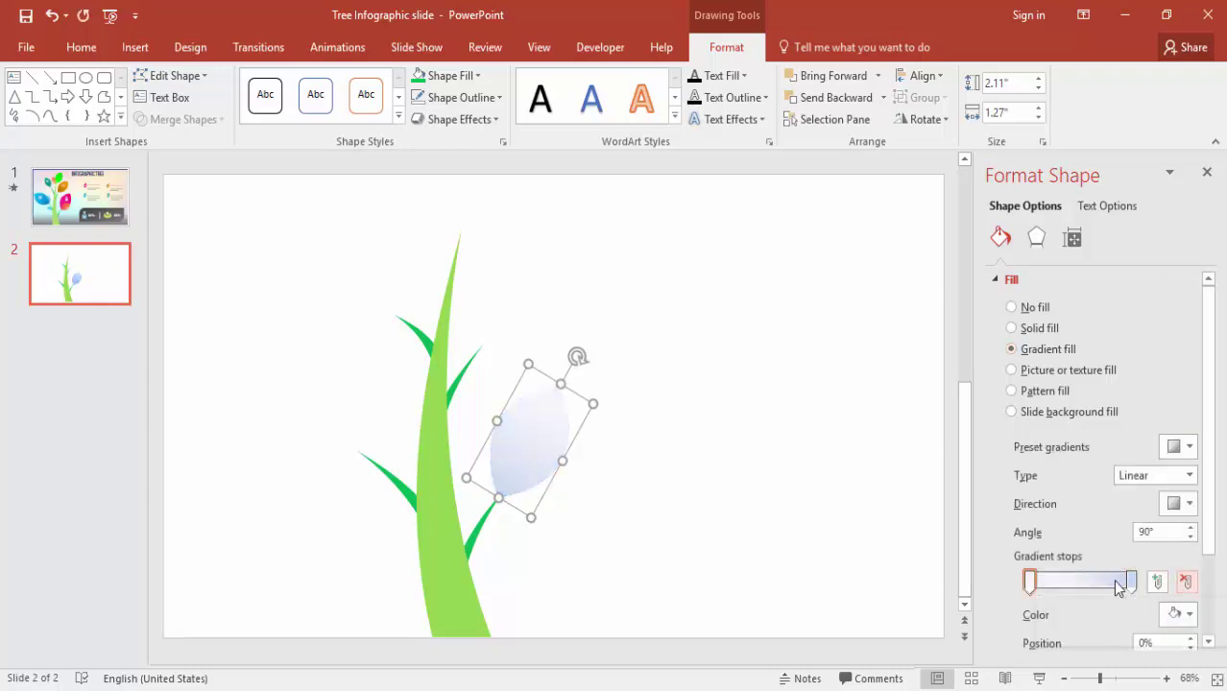
- Set the 100% end gradient stop to pink from the hexagon palette
click(1133, 582)
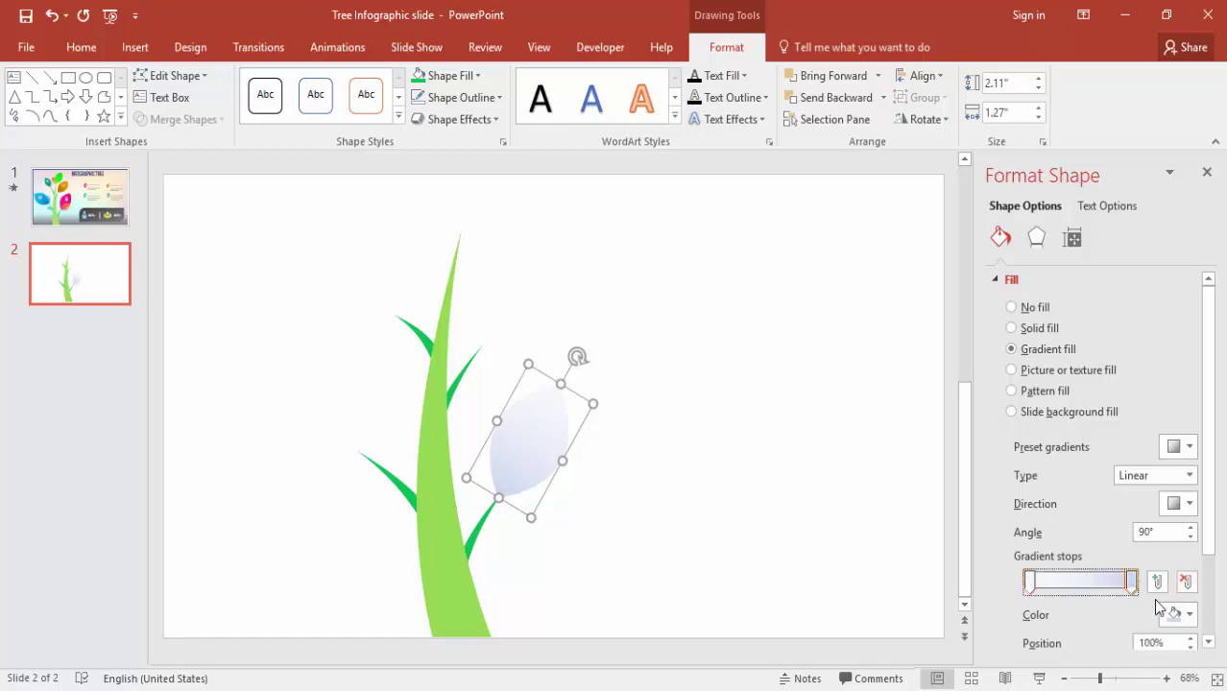
click(1191, 614)
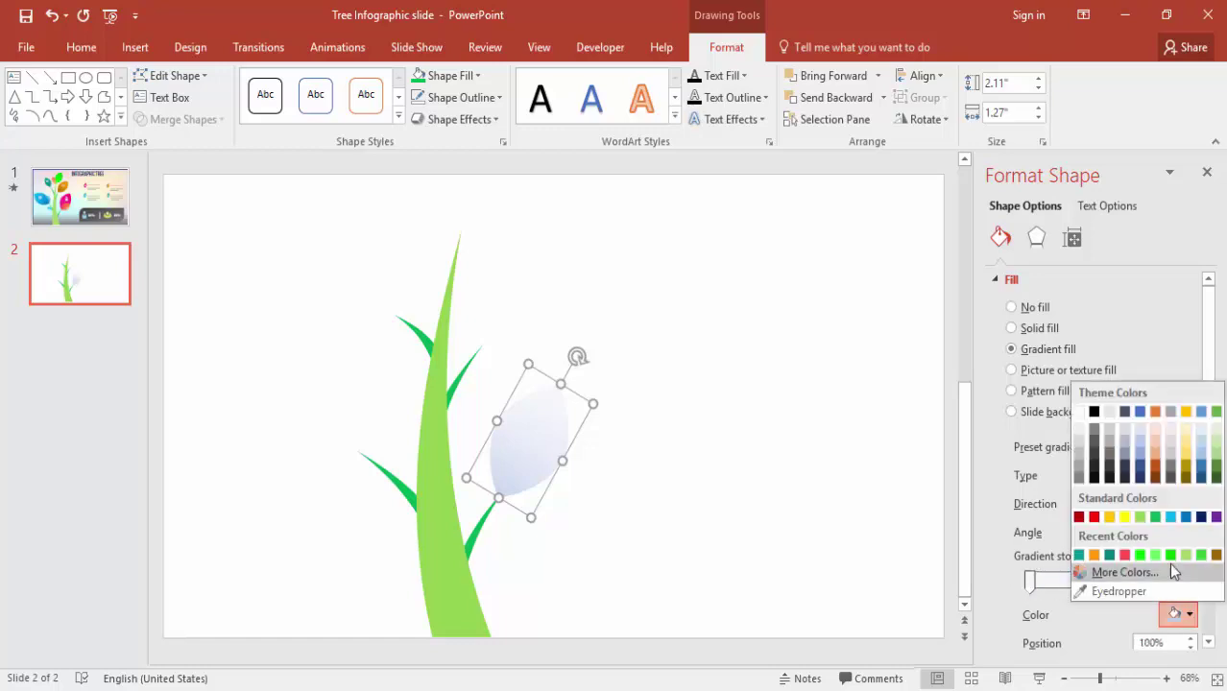
click(1123, 572)
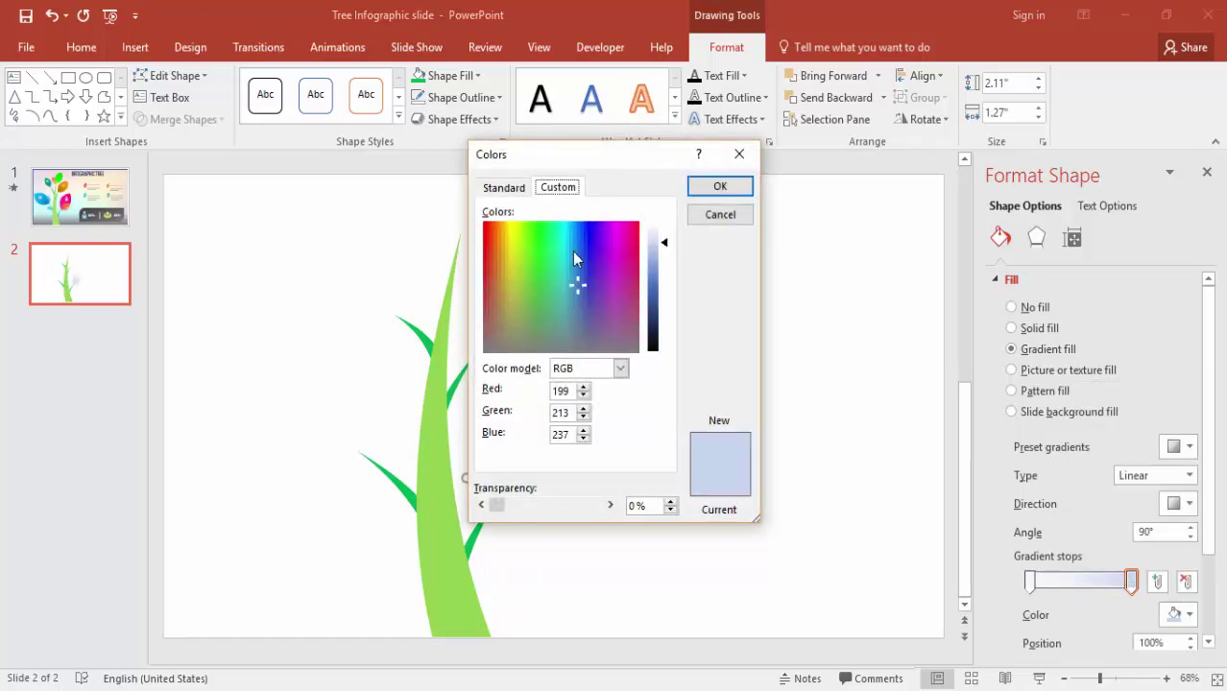
click(503, 189)
click(597, 334)
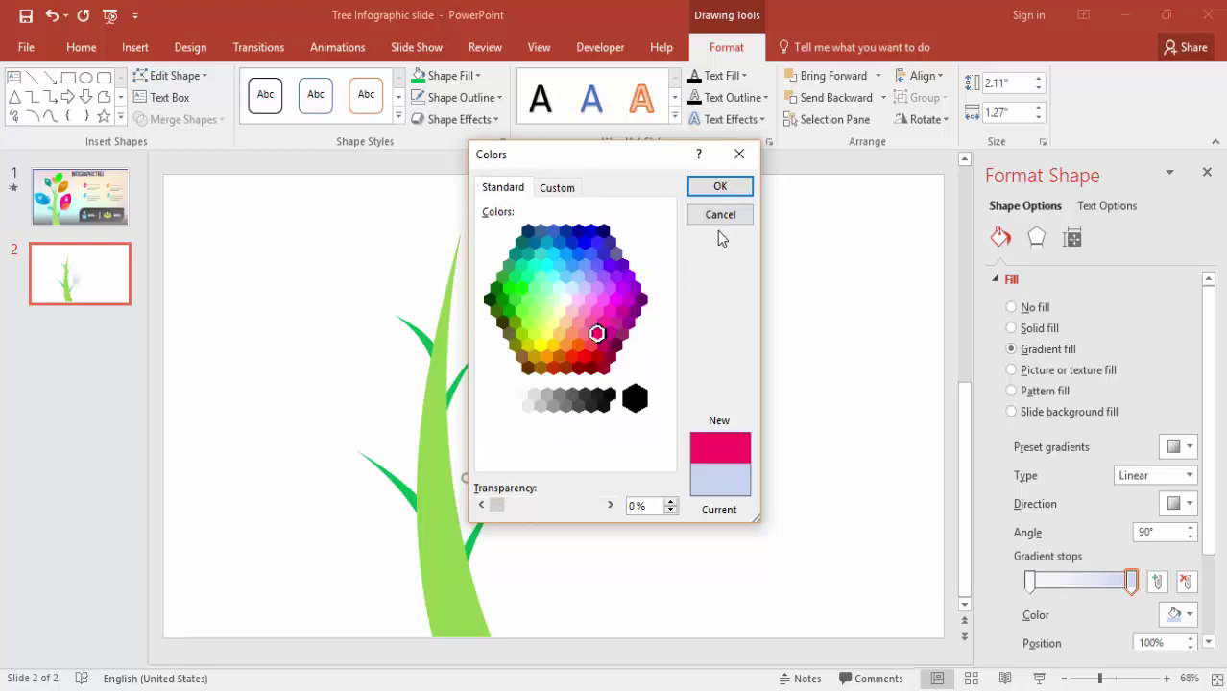
click(722, 187)
- Set the 0% starting gradient stop to a deep magenta
click(1029, 580)
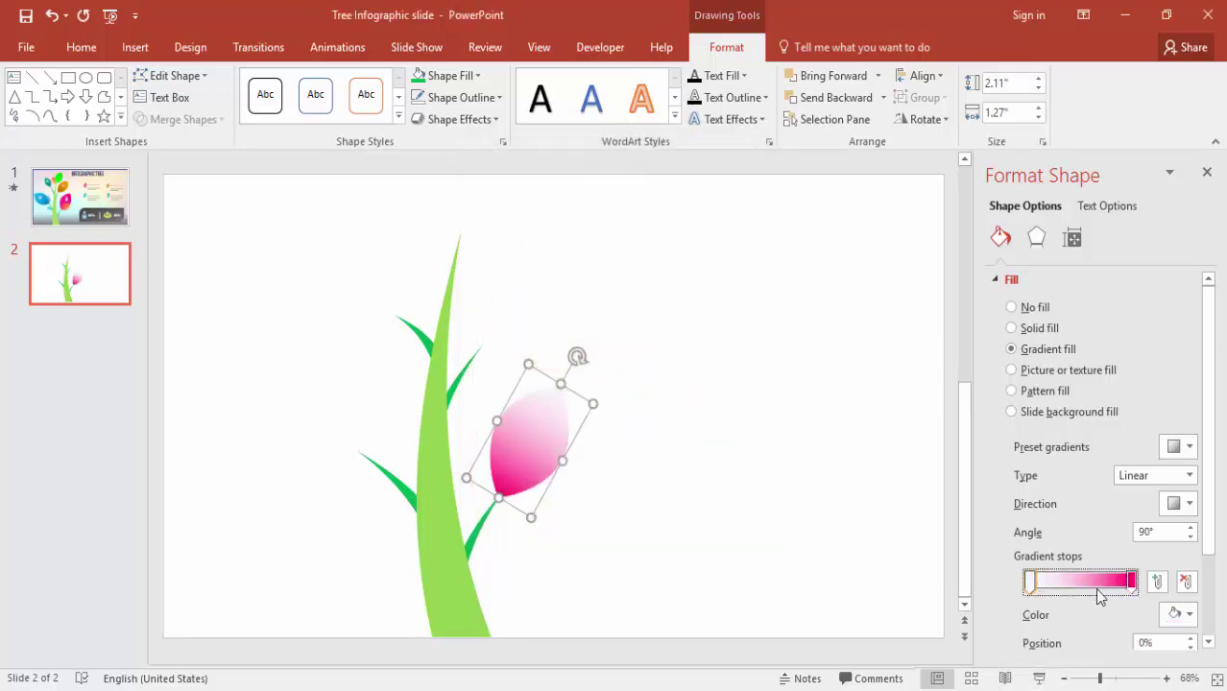
click(1191, 616)
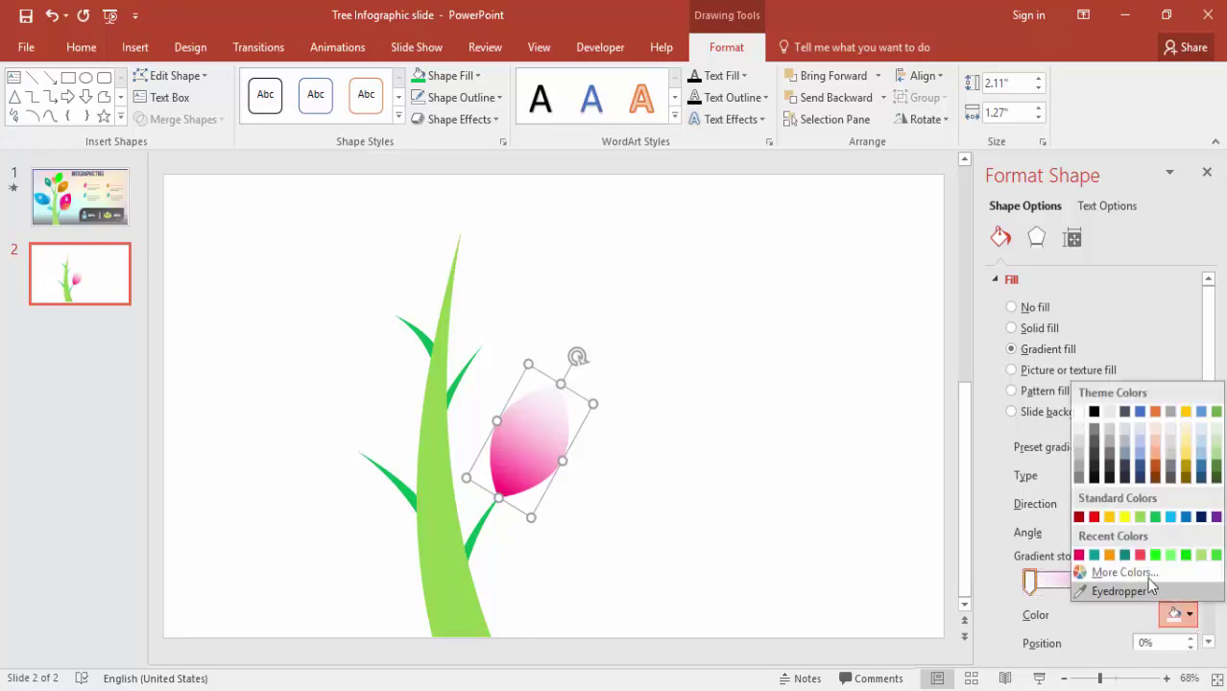
click(1127, 583)
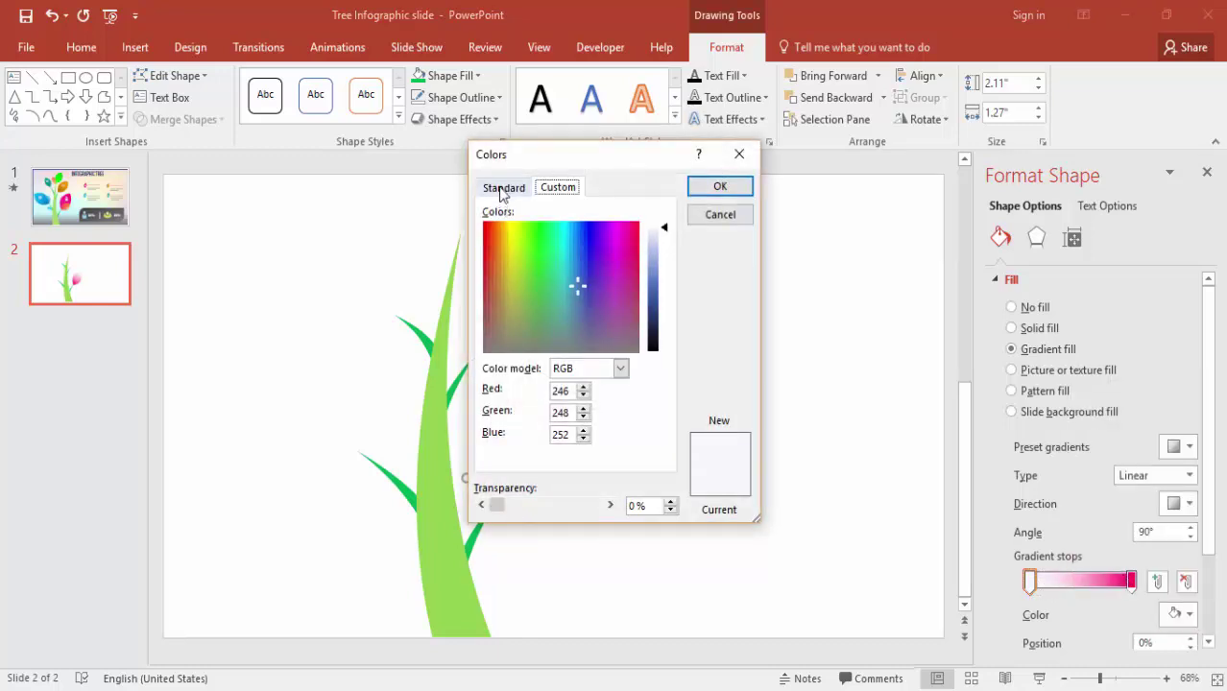
click(503, 187)
click(604, 322)
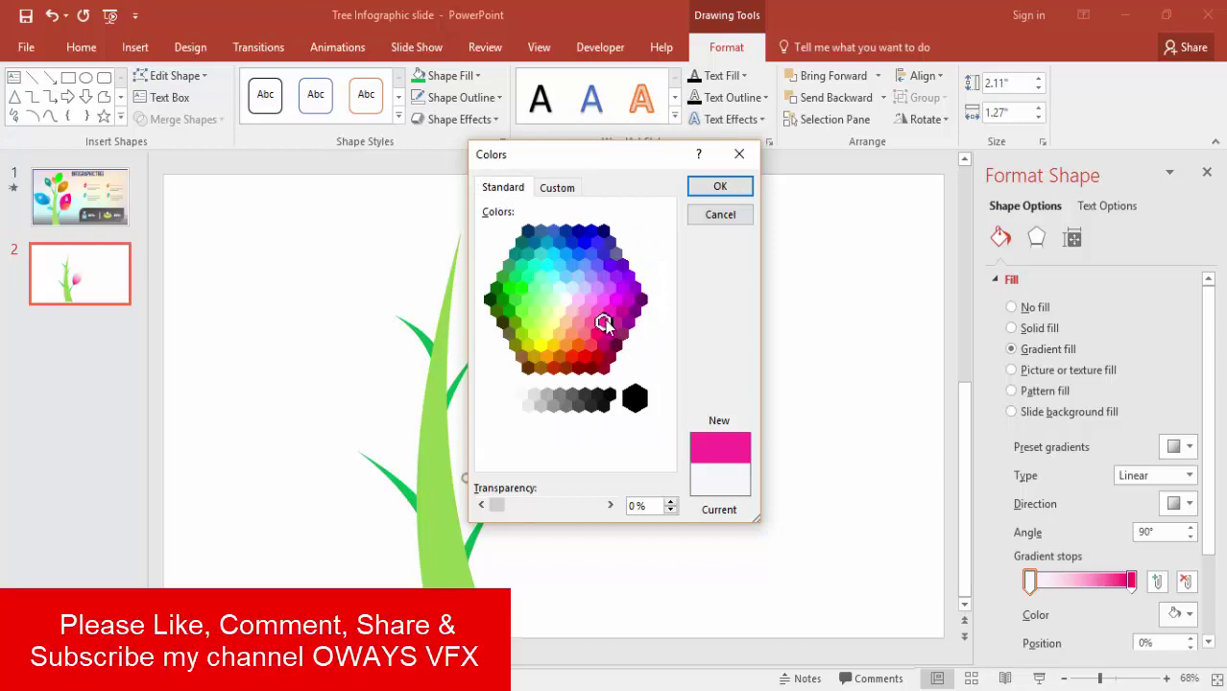
click(609, 310)
click(720, 186)
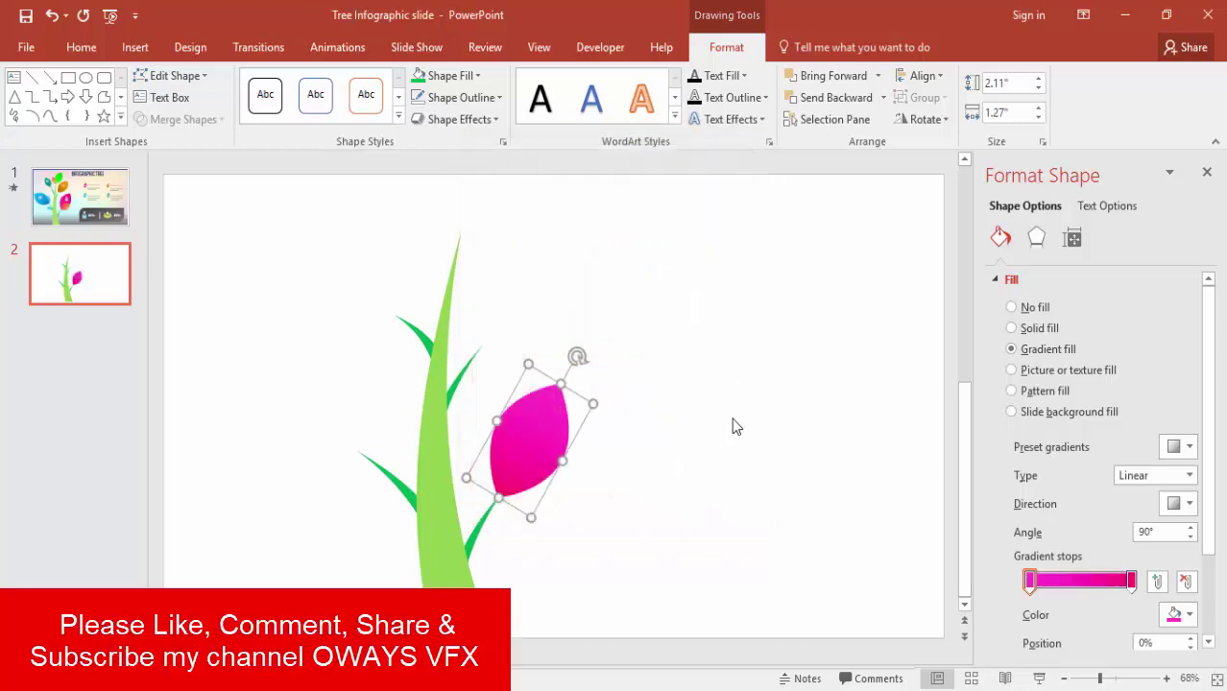
- Move the end gradient stop inward to 74% and preview the gradient
click(733, 425)
double_click(558, 466)
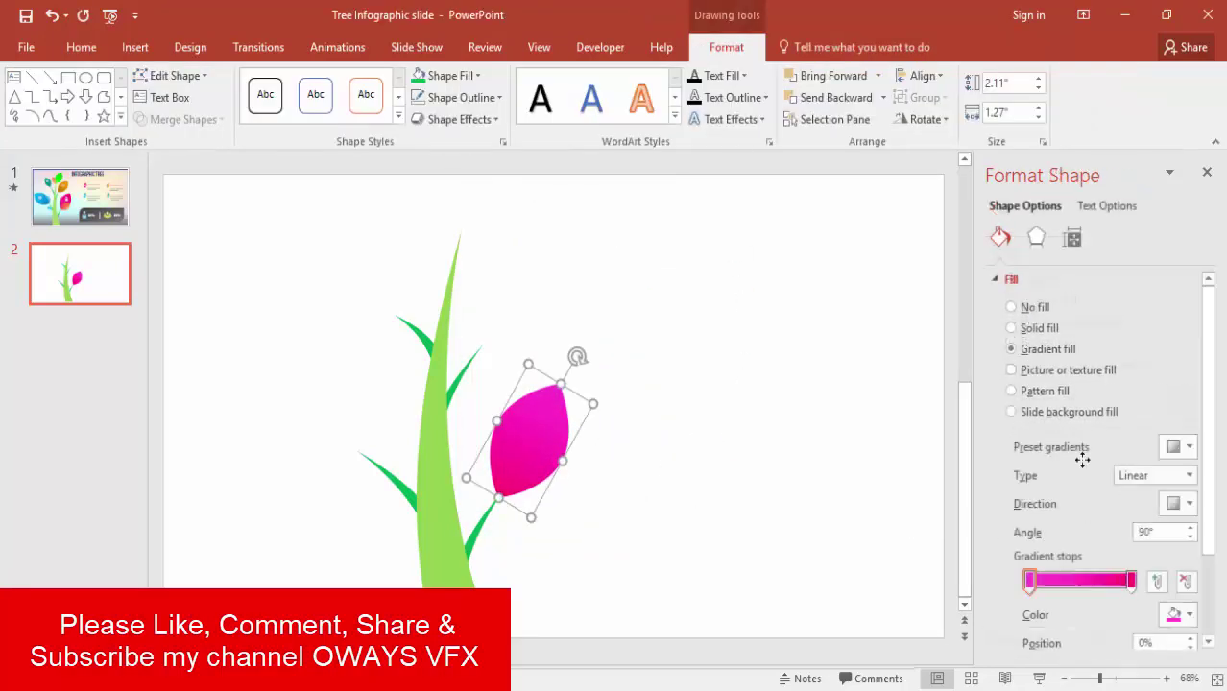
drag(1130, 583, 1102, 588)
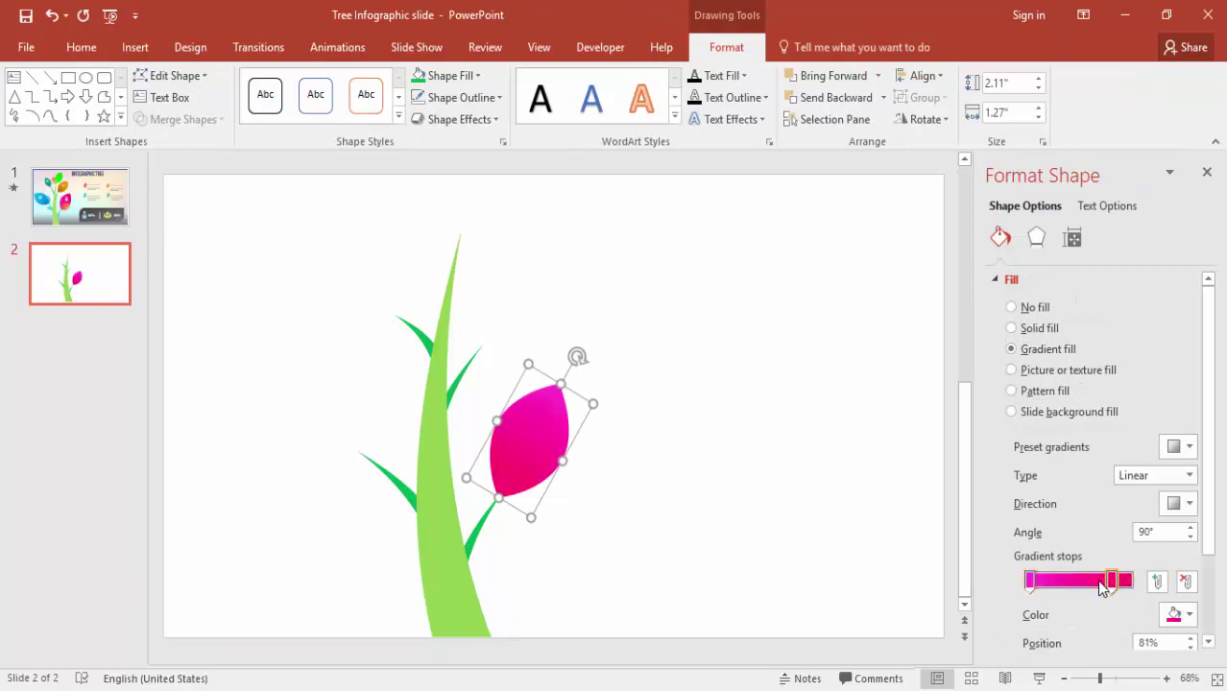
click(744, 504)
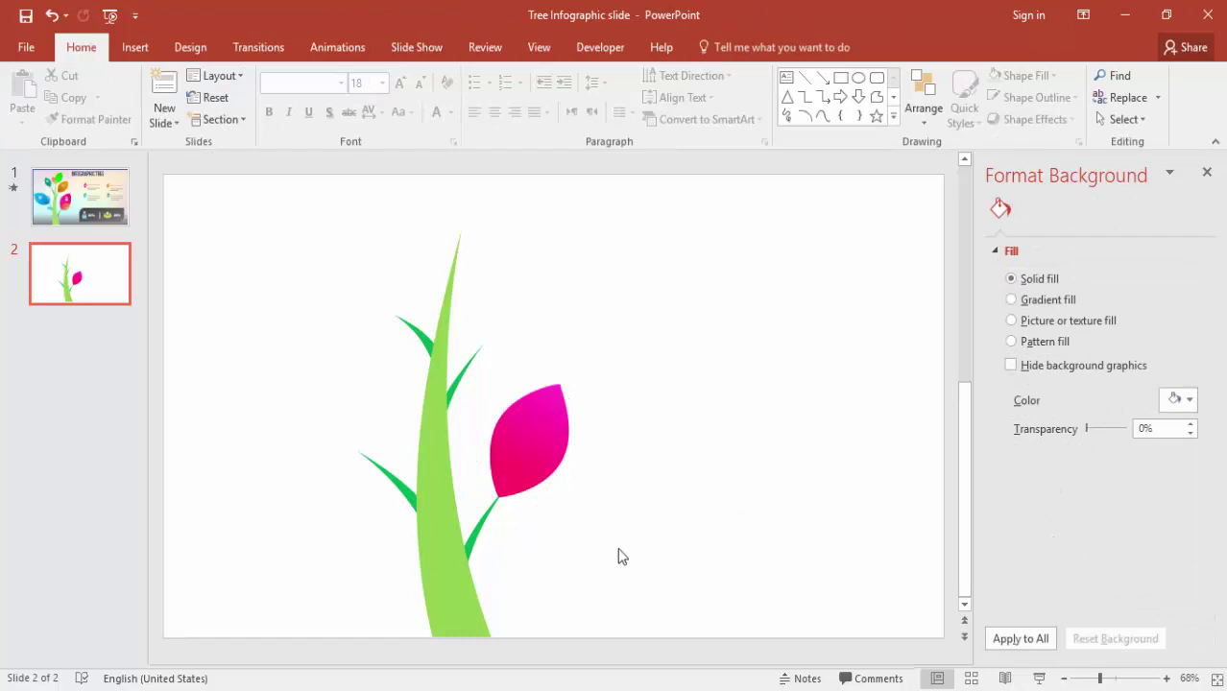
- Duplicate the magenta leaf, shorten the copy to 1.54" by 0.99", and place it beside the upper stem
click(550, 459)
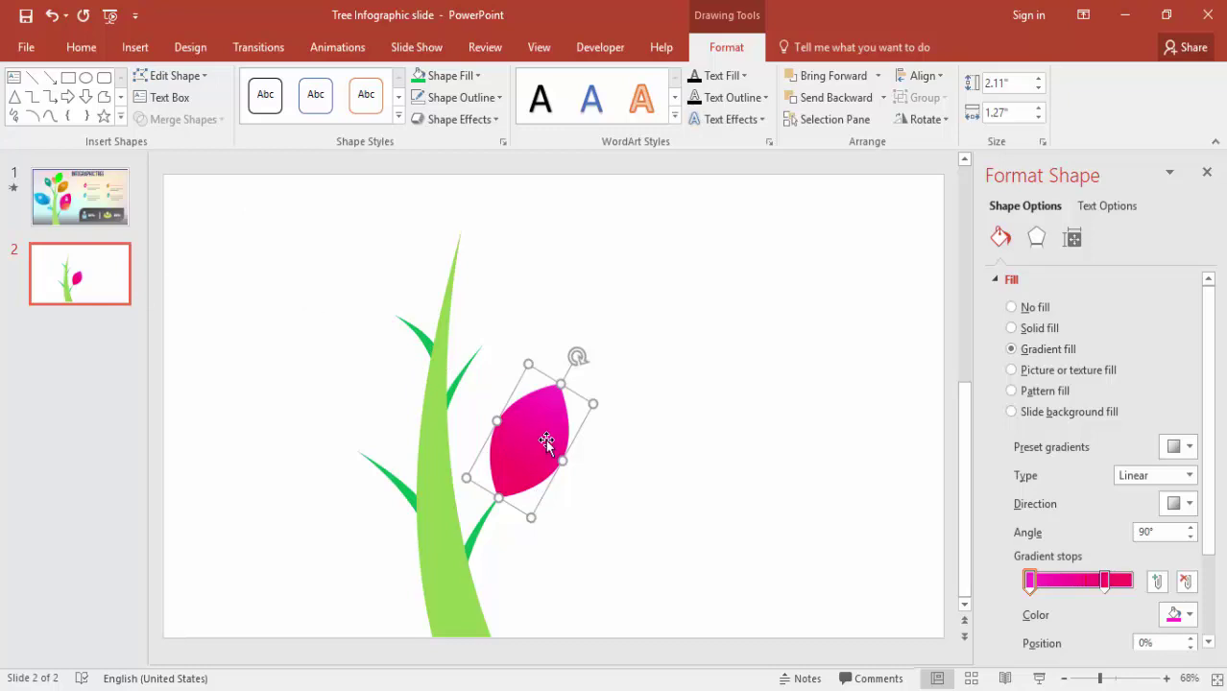
drag(545, 440, 658, 311)
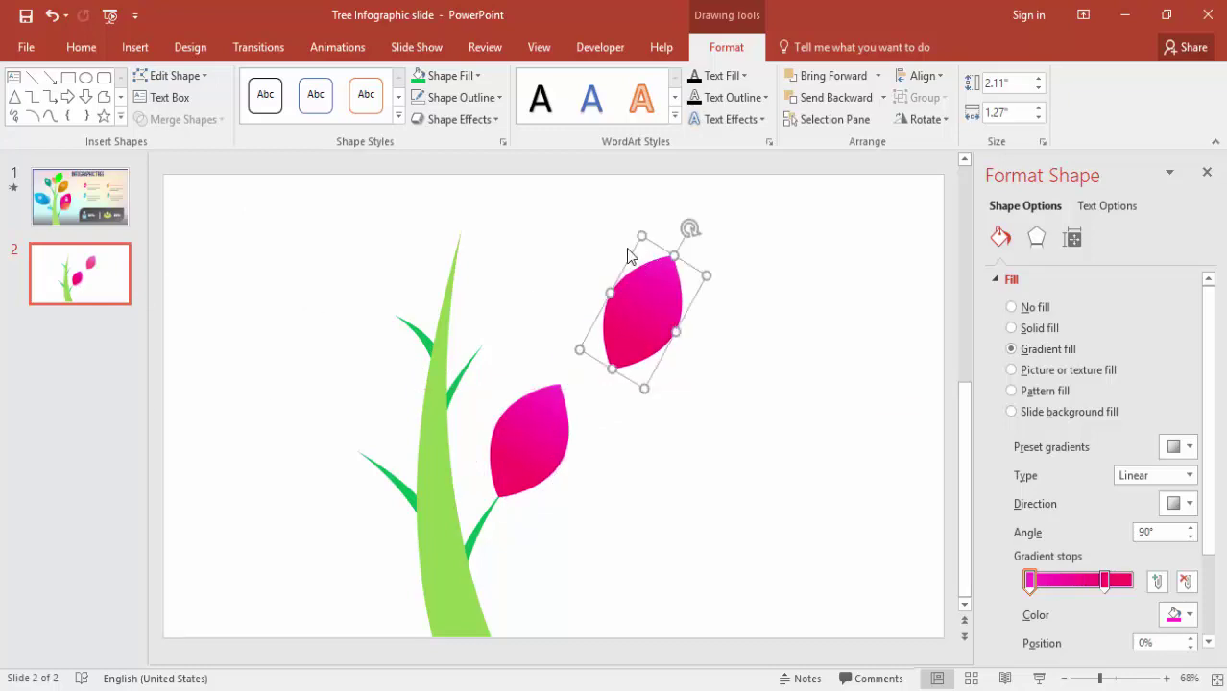
drag(640, 237, 641, 277)
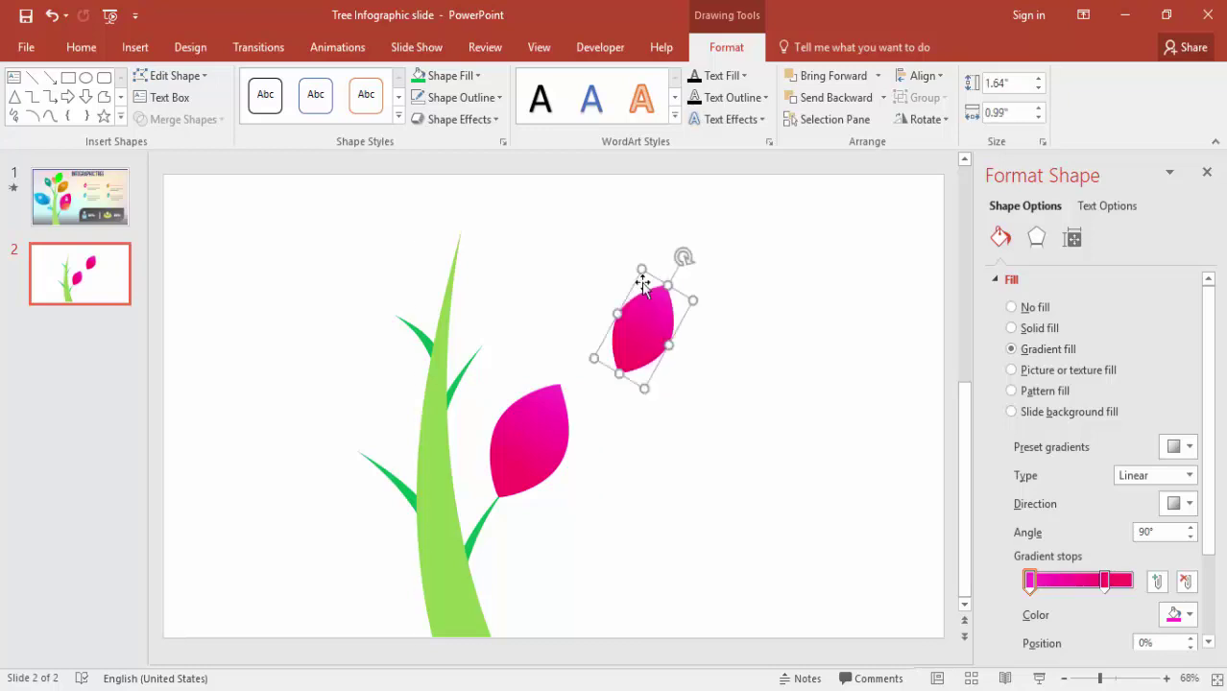
drag(608, 321, 503, 293)
- Make the upper leaf's gradient stops orange-gold and yellow, nudging the second stop slightly left
click(1104, 581)
click(1180, 616)
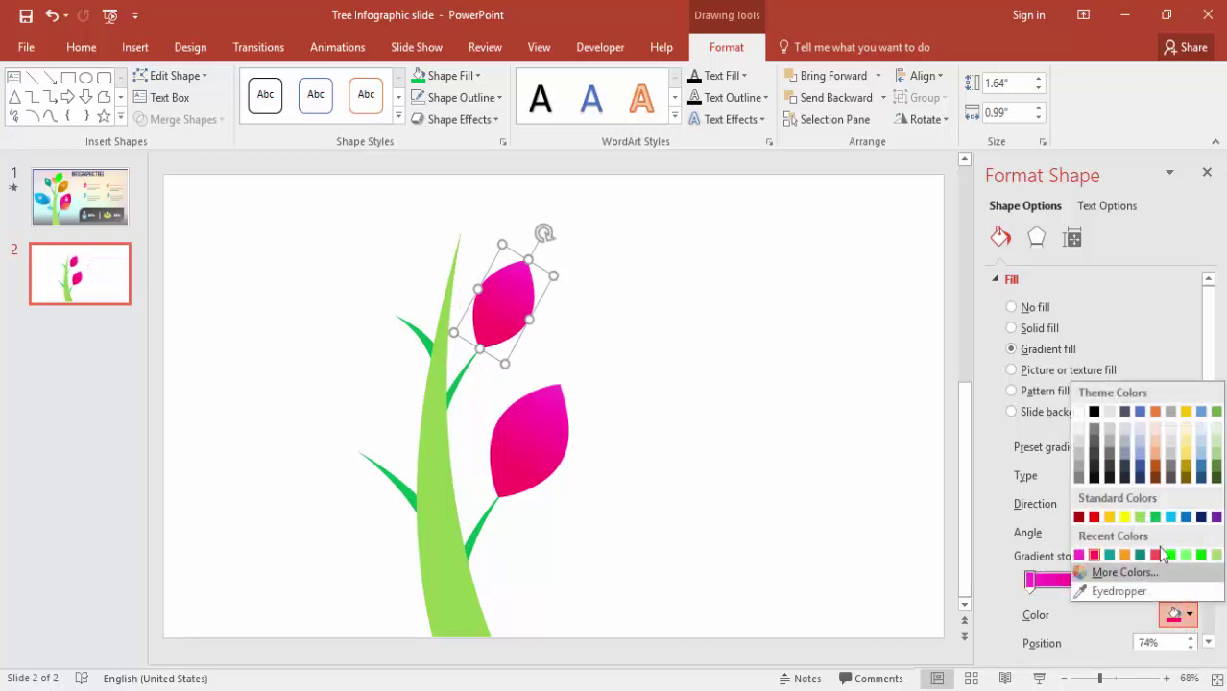
click(1107, 516)
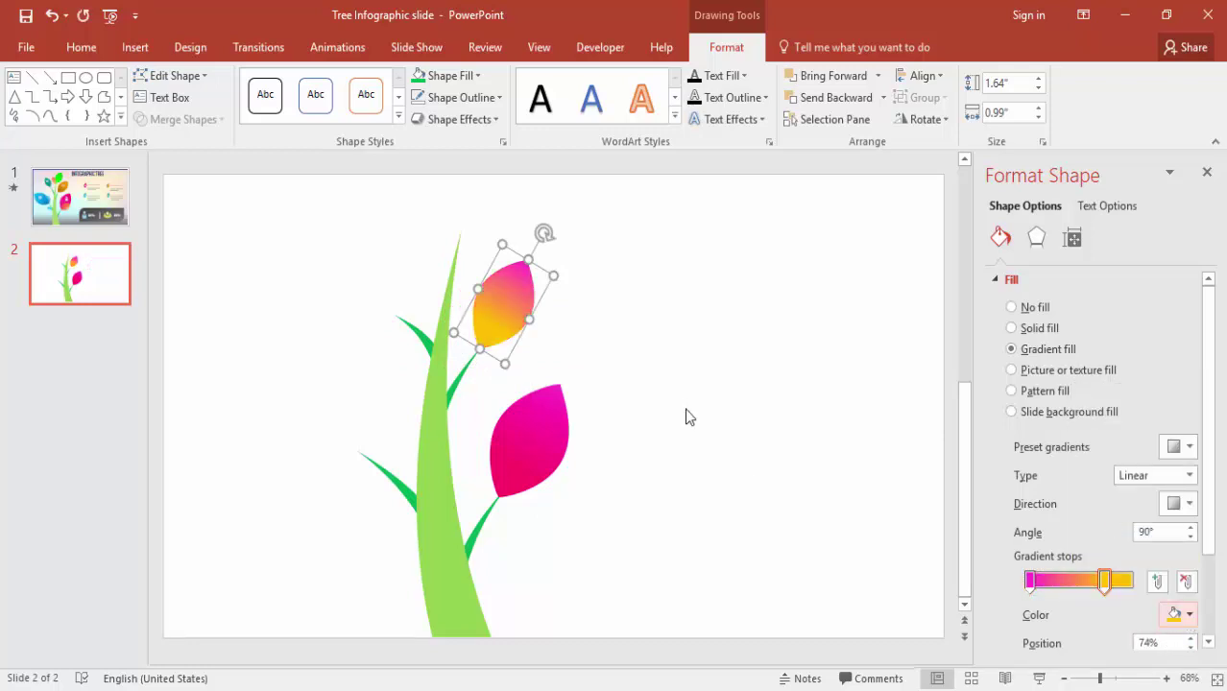
click(1031, 582)
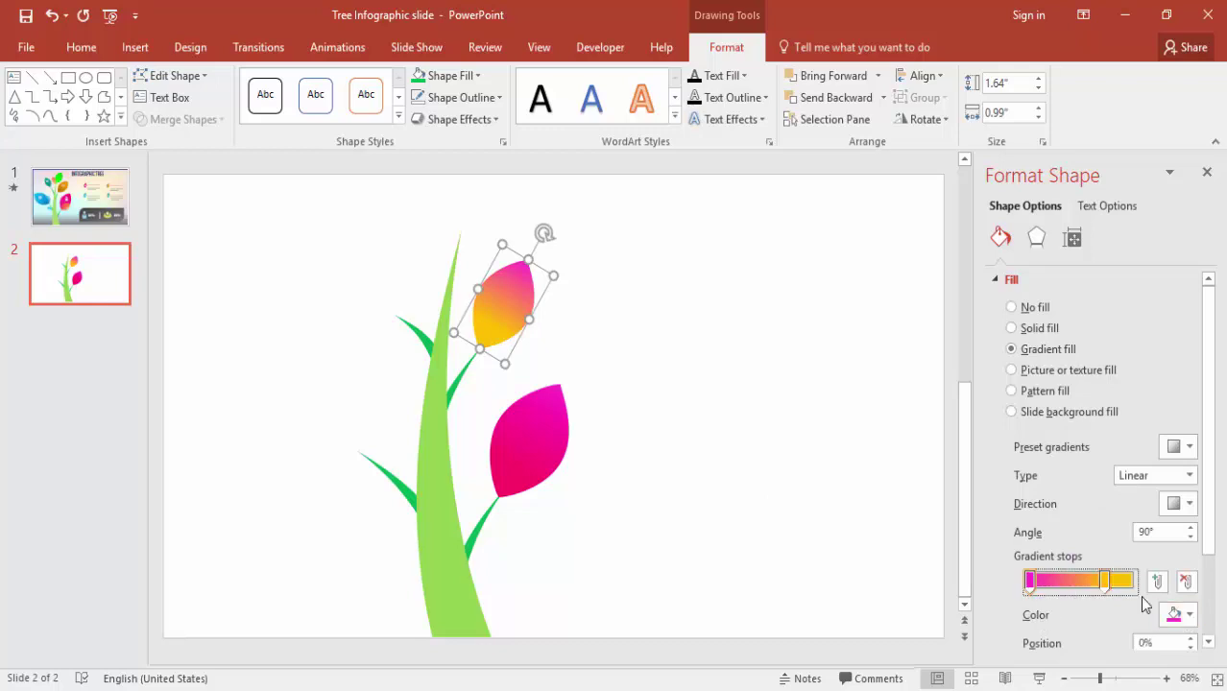
click(1180, 616)
click(1125, 519)
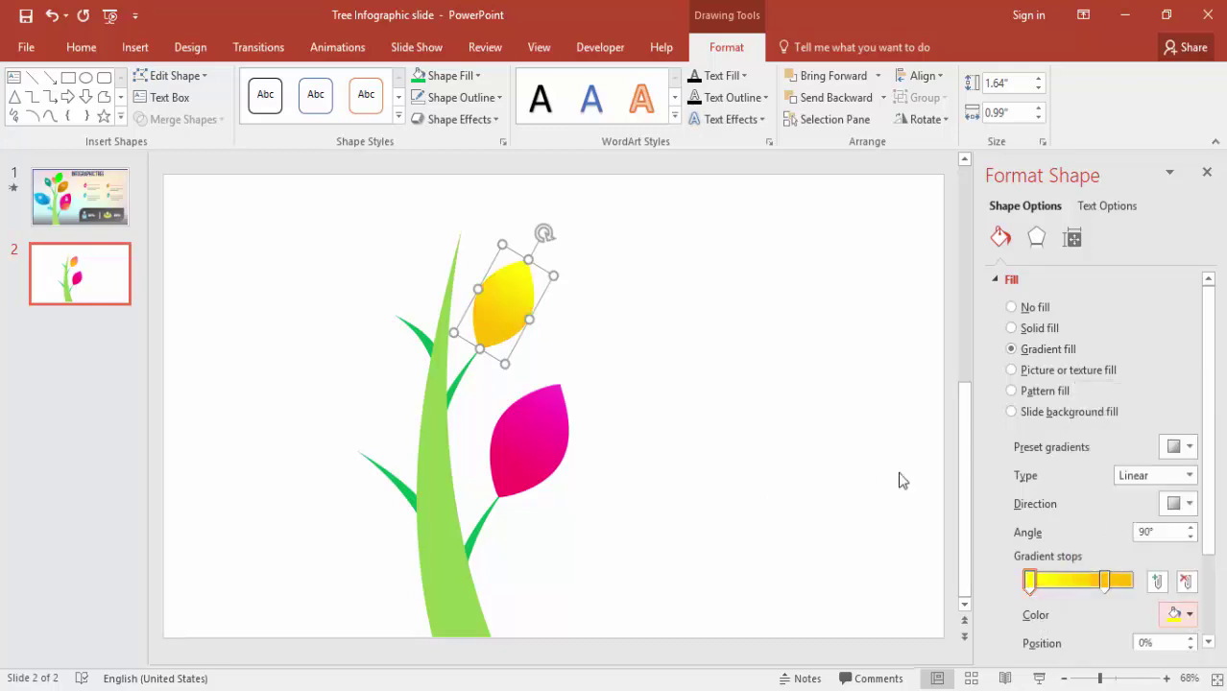
drag(1104, 584, 1099, 586)
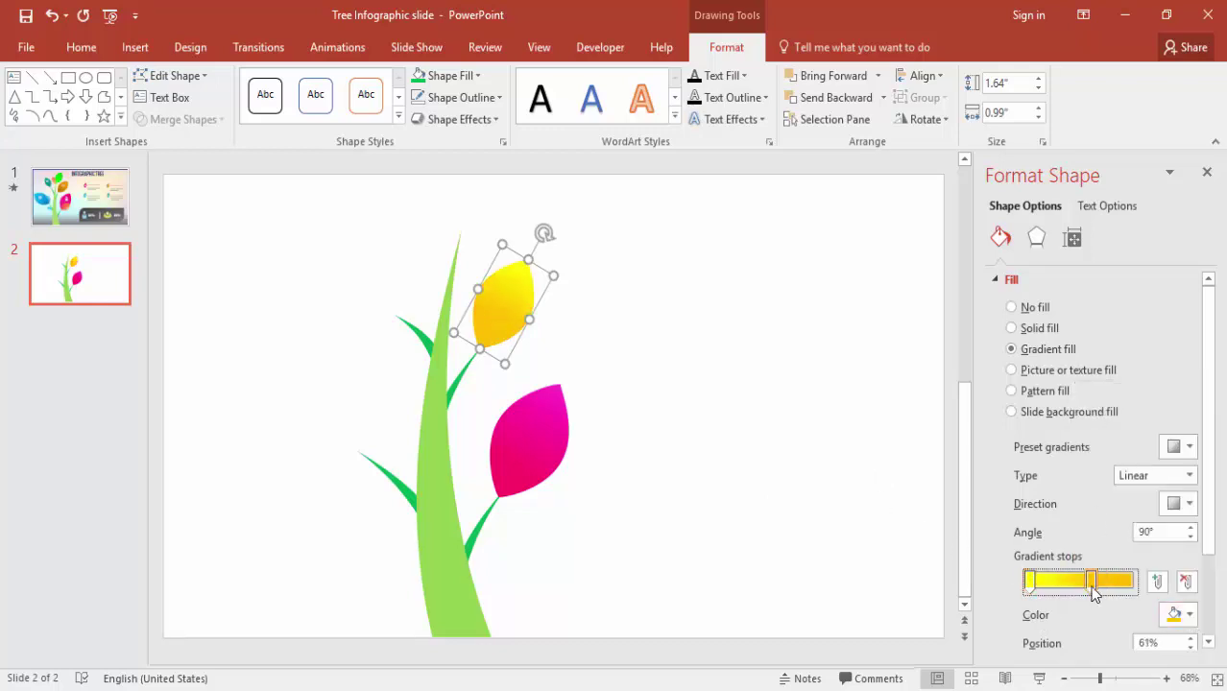
click(655, 449)
- Duplicate the pink leaf, rotate it clockwise, and shrink it into a small highlight
click(539, 446)
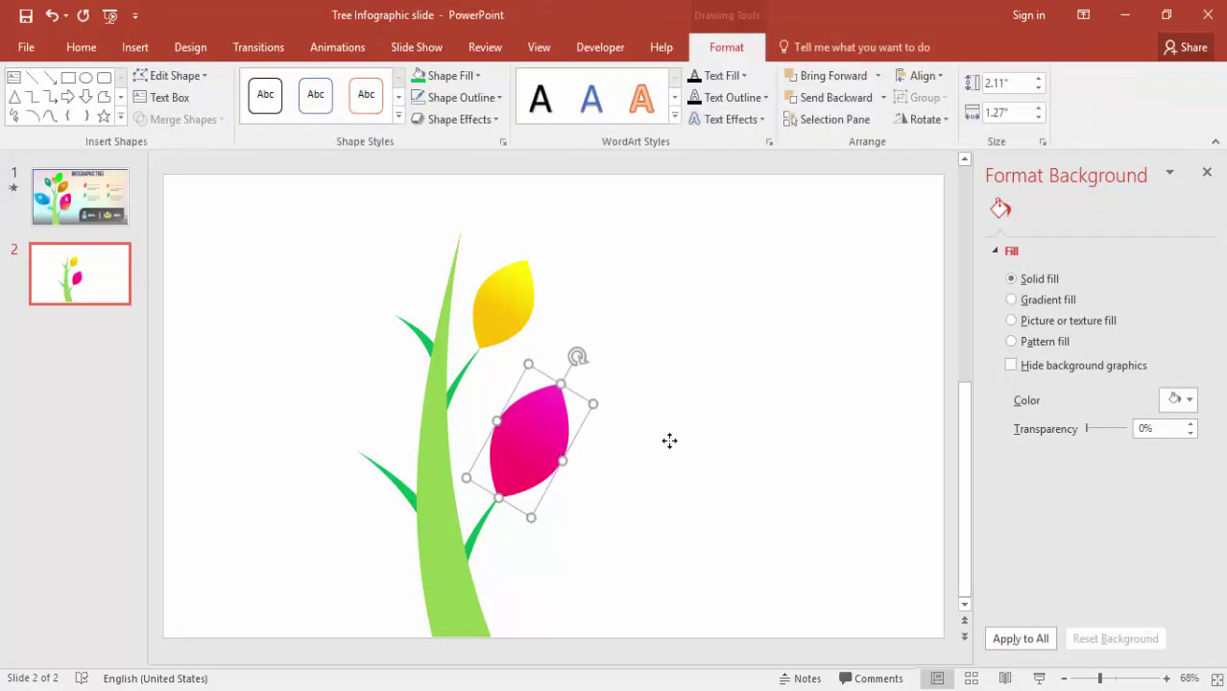
ctrl+drag(547, 449, 612, 481)
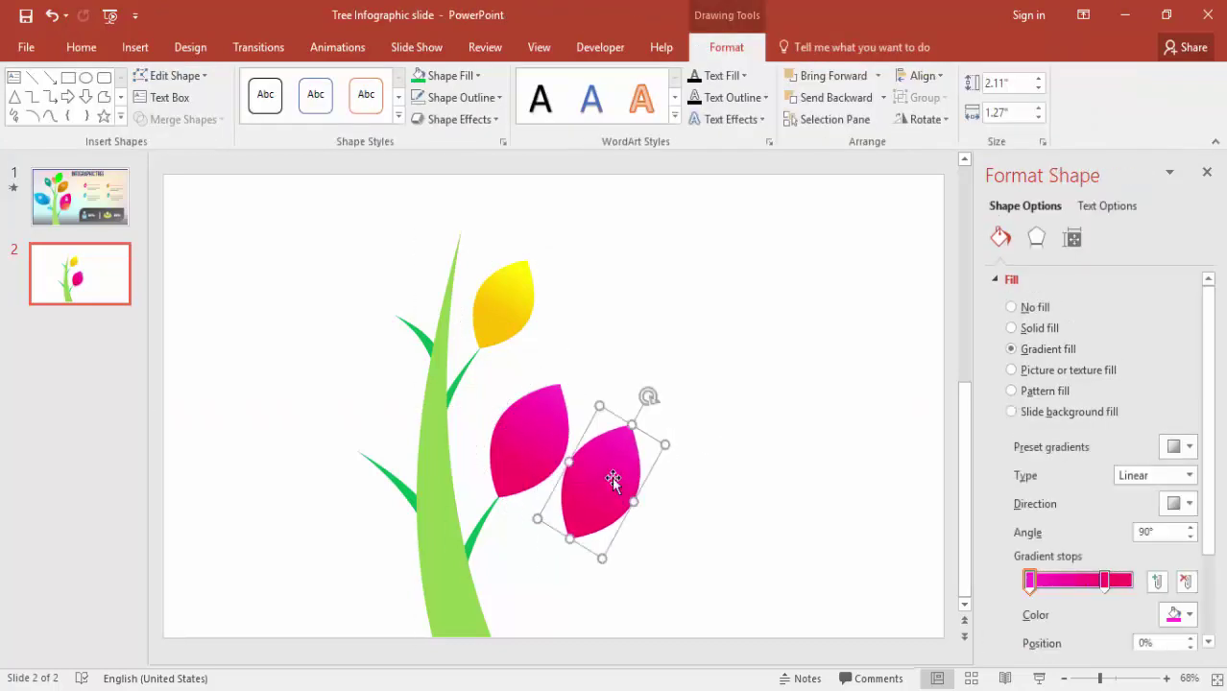
key(alt+Right)
key(alt+Right)
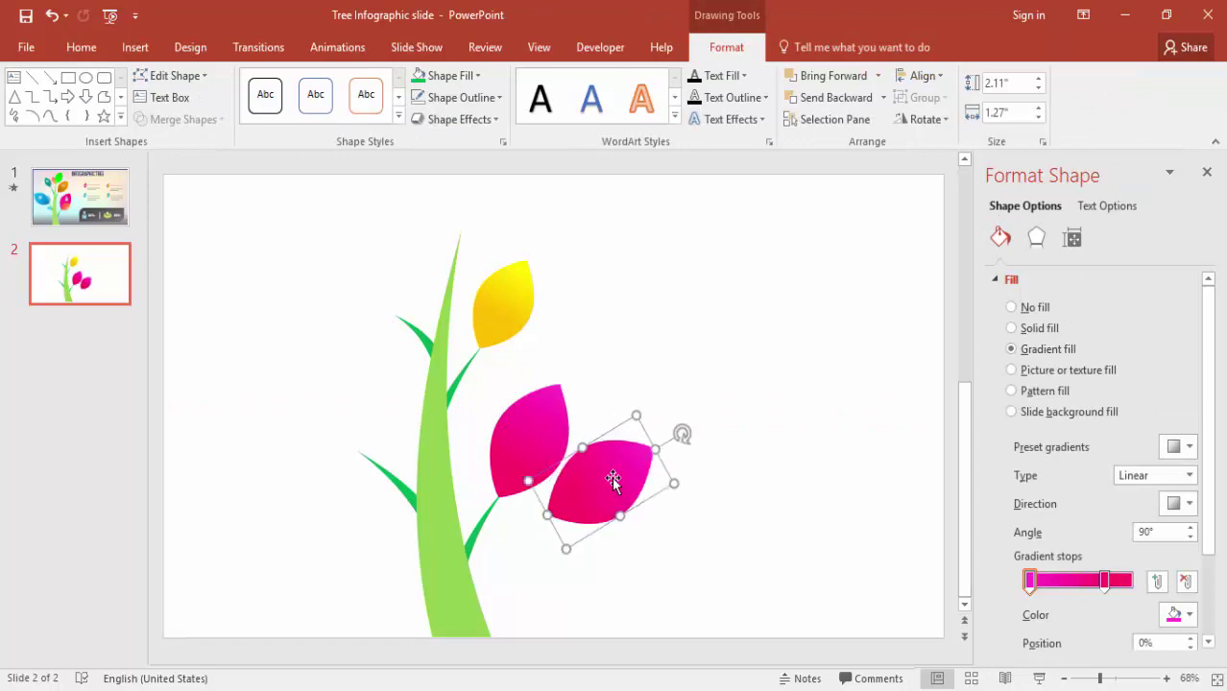
drag(637, 415, 531, 485)
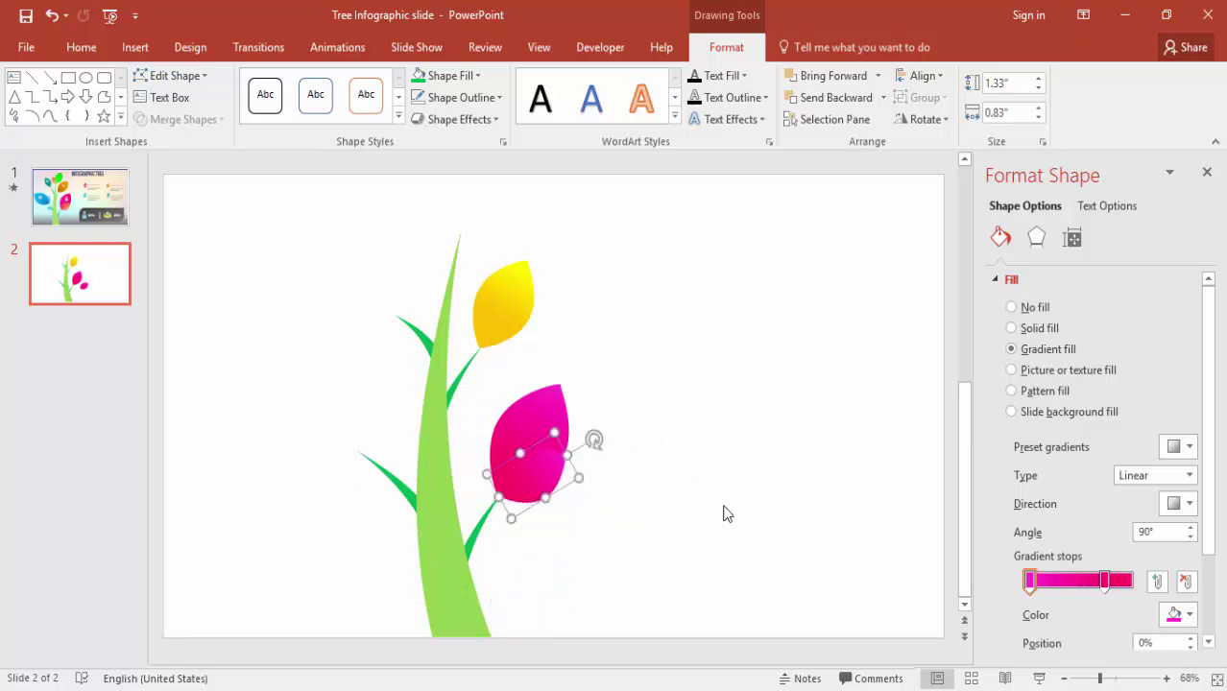
- Make the highlight's 74% and 0% gradient stops partly transparent
scroll(1198, 542, down, 3)
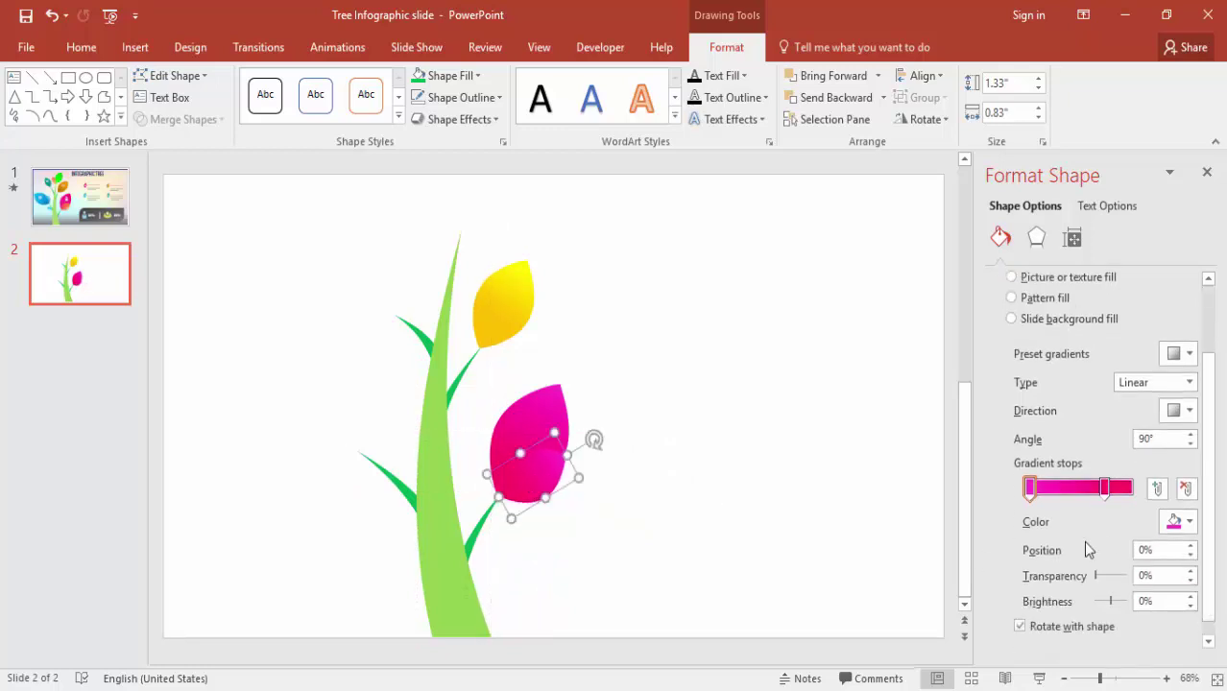
click(1105, 487)
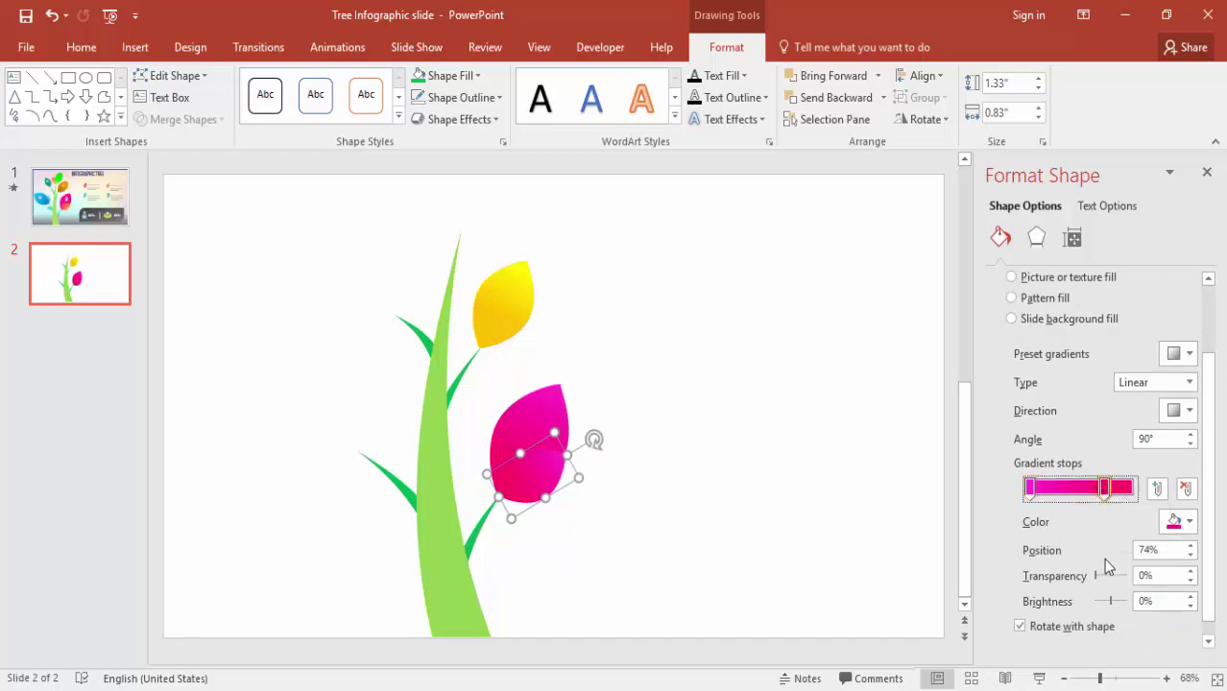
drag(1096, 576, 1102, 576)
click(1030, 490)
- Copy the large pink leaf to the left of the stem
click(770, 479)
click(538, 451)
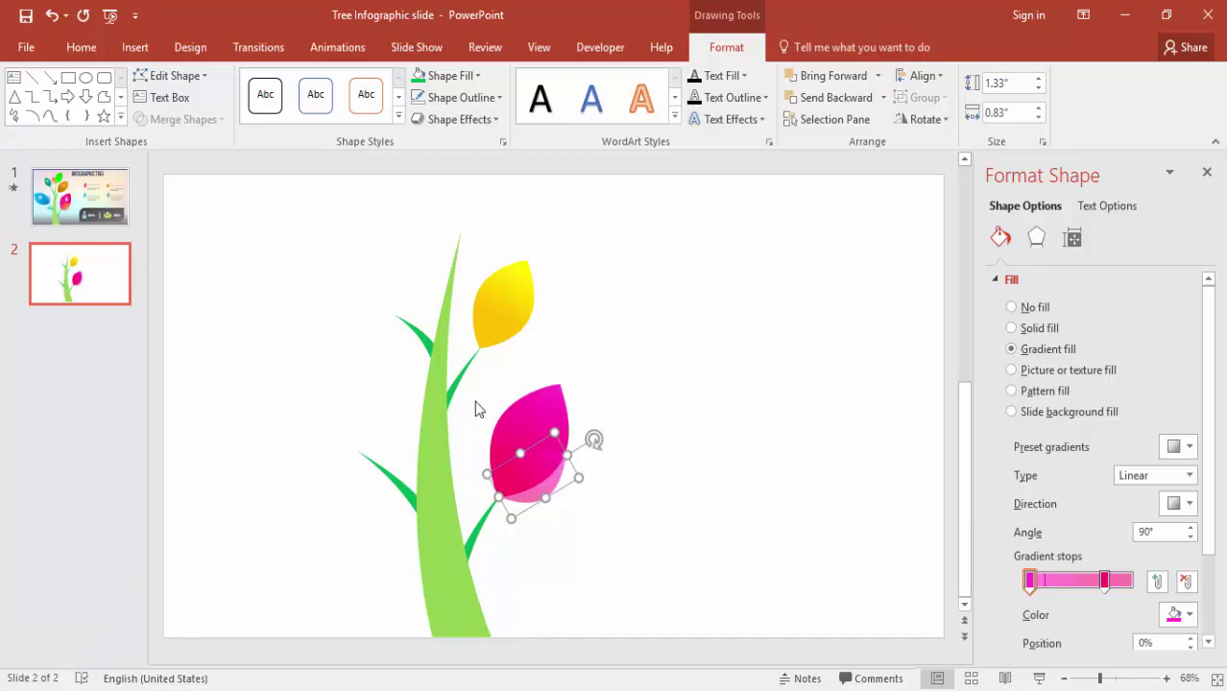
click(557, 396)
drag(562, 424, 315, 399)
- Rotate the copied leaf to point left and set it on the left branch
key(alt+Right)
key(alt+Right)
key(alt+Right)
key(alt+Right)
key(alt+Right)
key(alt+Right)
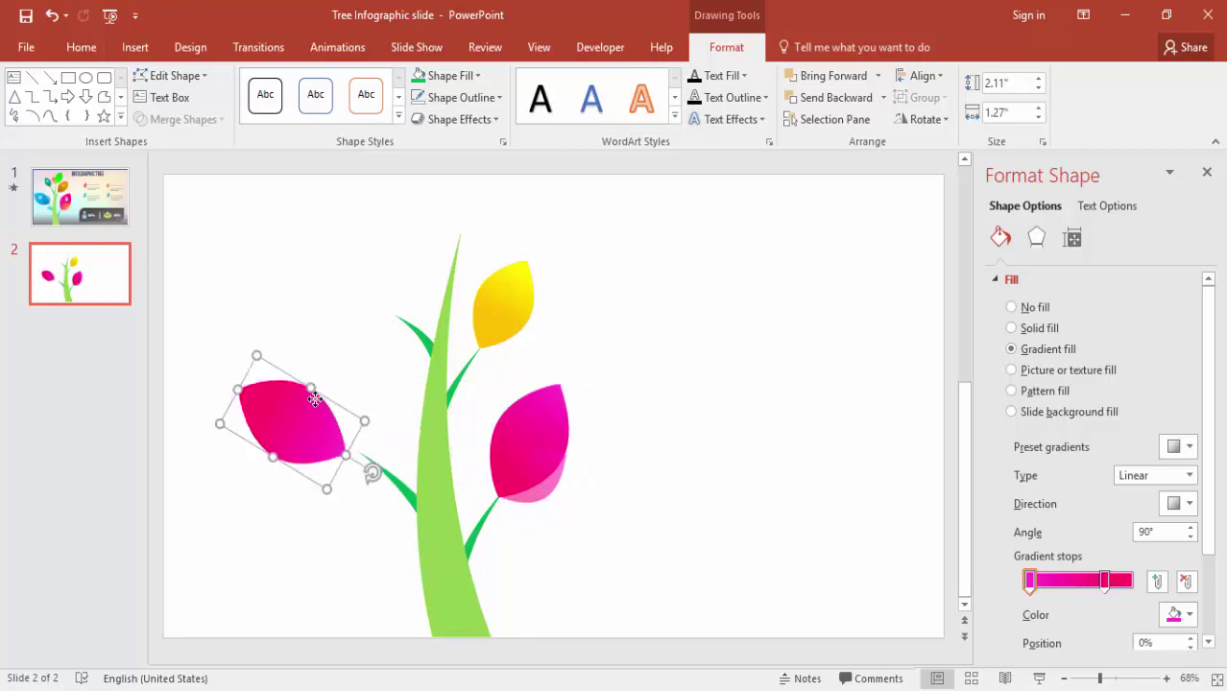
mouse_move(302, 432)
mouse_down()
mouse_move(318, 421)
mouse_move(319, 431)
mouse_up()
drag(319, 431, 326, 436)
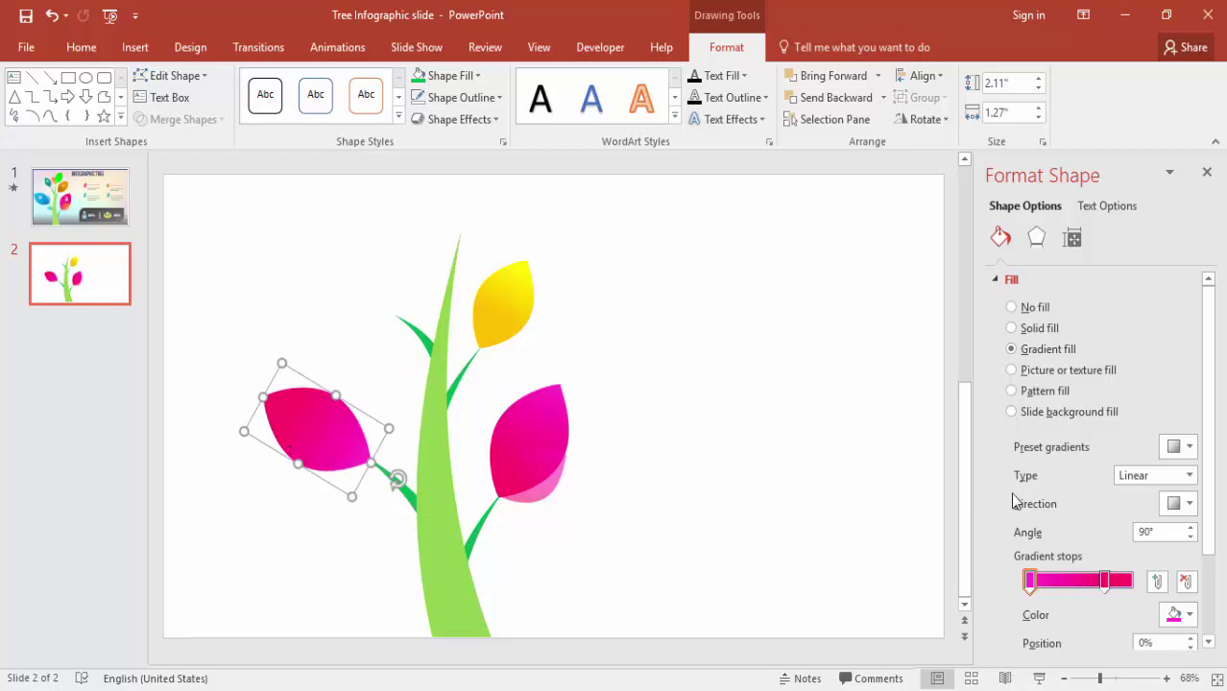
- Give the left leaf a light-to-dark blue gradient angled at 220°
click(1105, 580)
click(1181, 615)
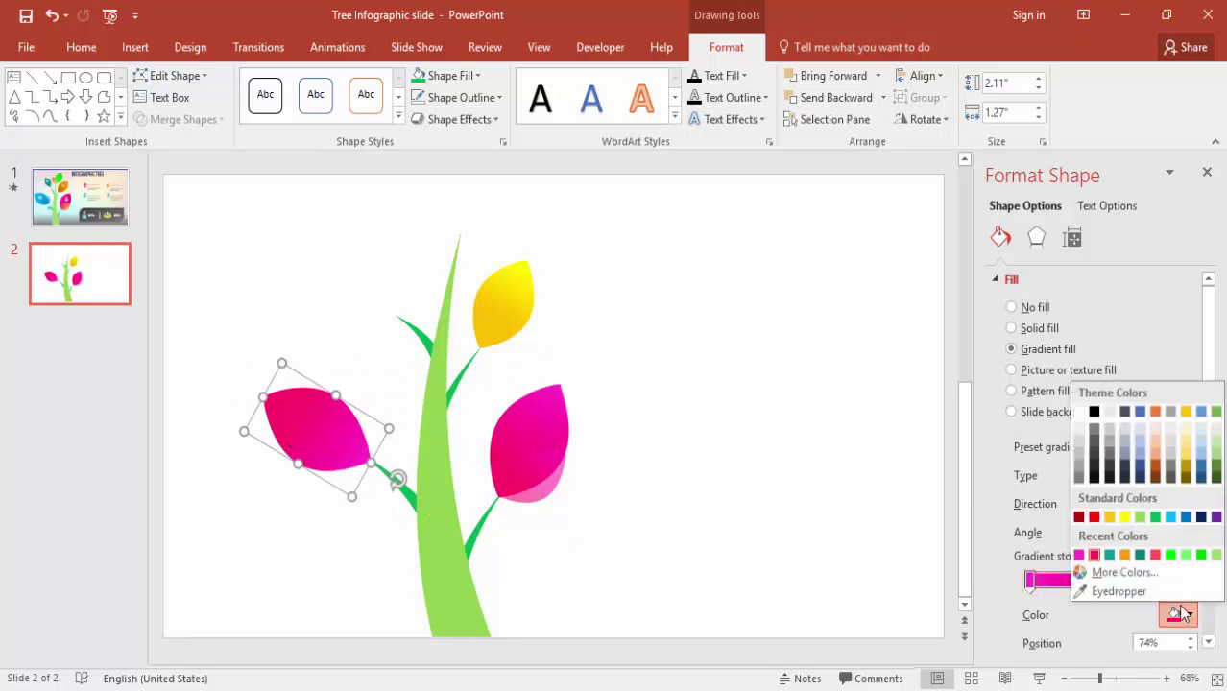
click(1185, 518)
click(1031, 581)
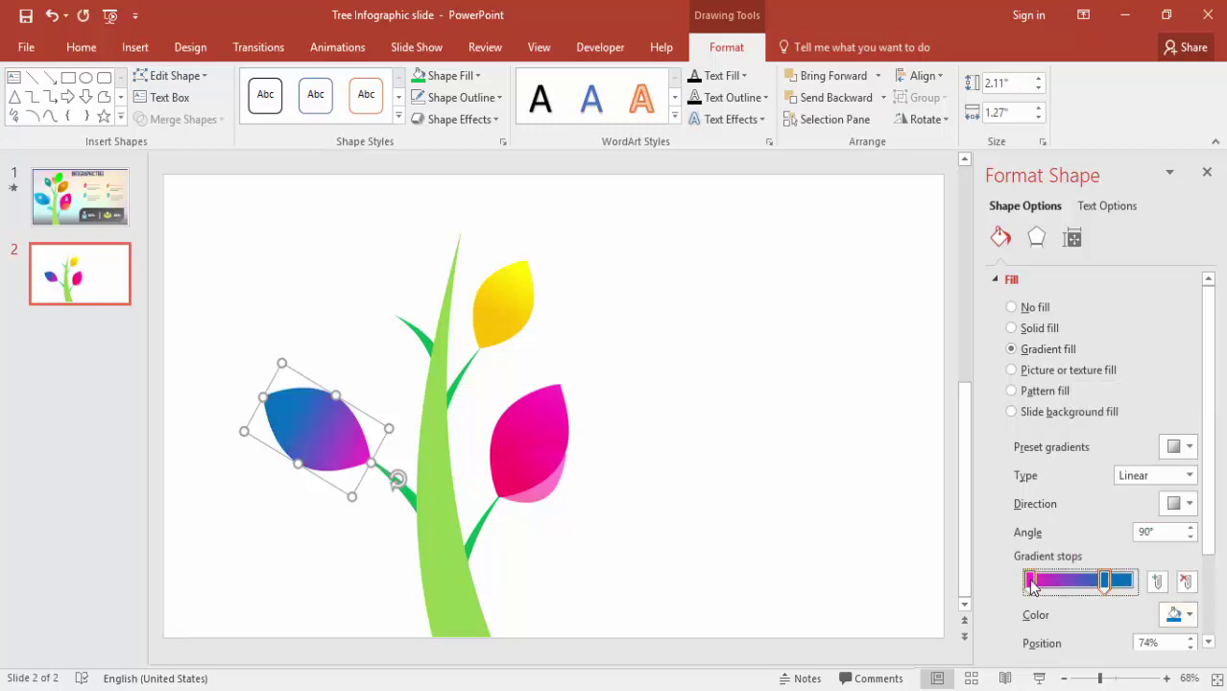
click(1181, 615)
click(1169, 518)
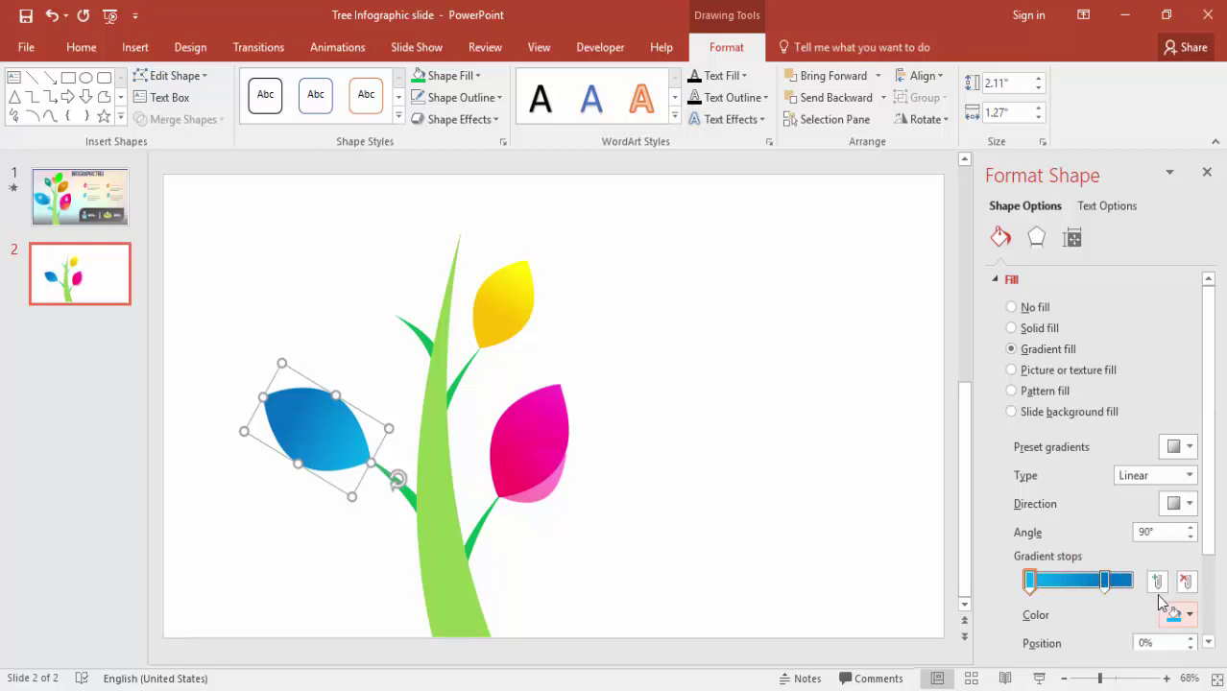
click(1187, 504)
click(1200, 540)
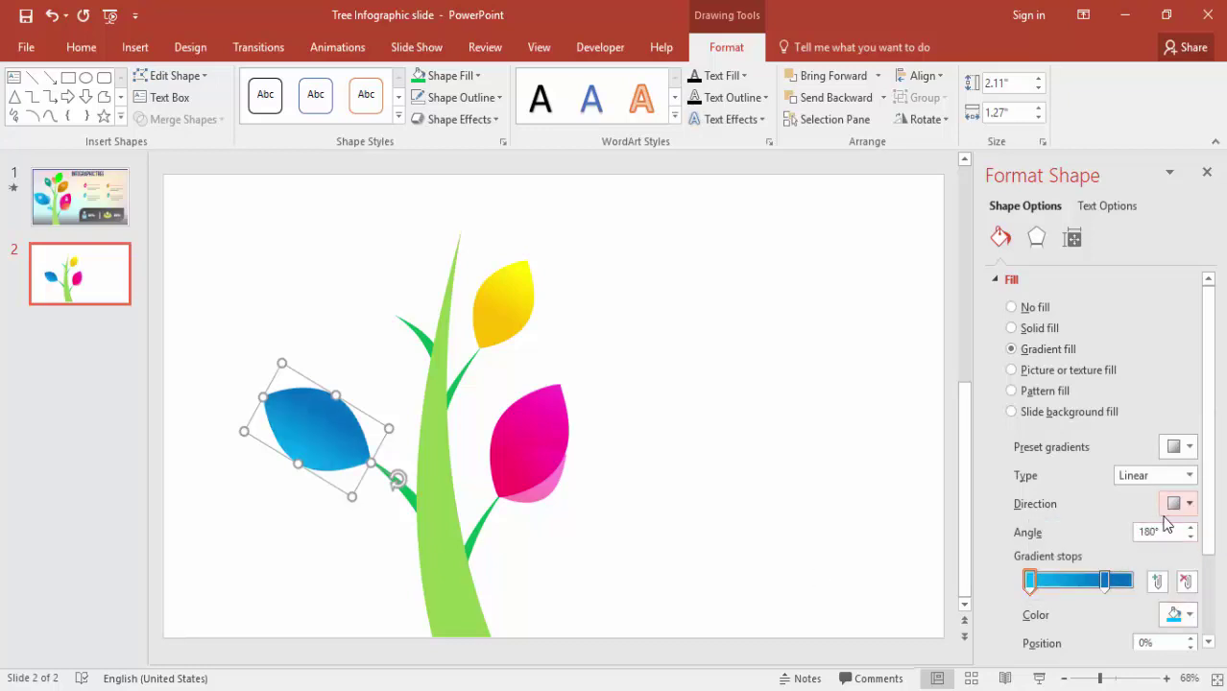
click(1190, 528)
click(1190, 528)
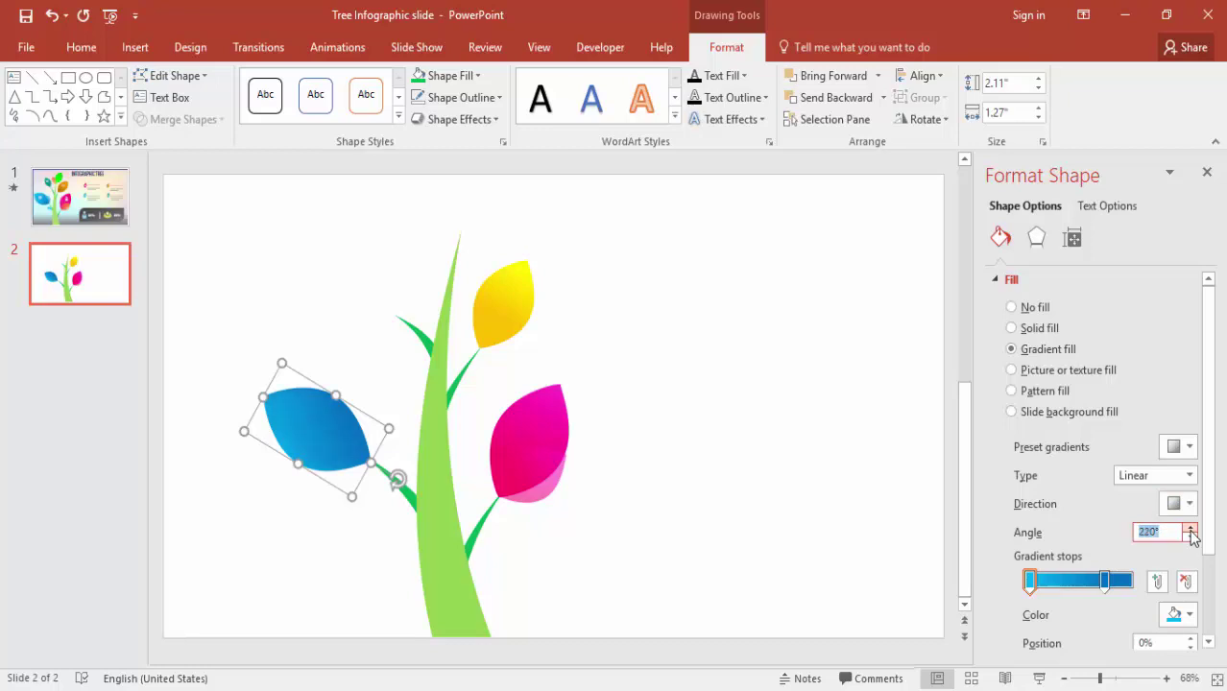
click(634, 512)
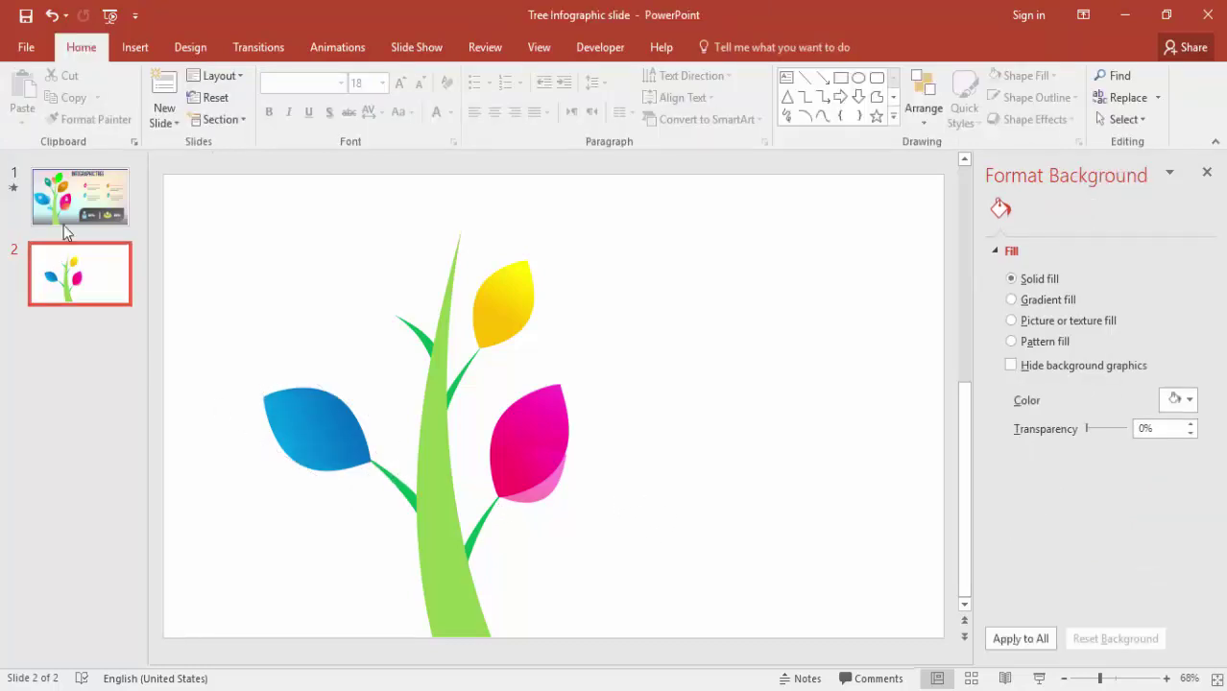
- Paste the teal, green and coral leaves and four black icons onto slide 2
click(63, 221)
click(107, 274)
key(ctrl+v)
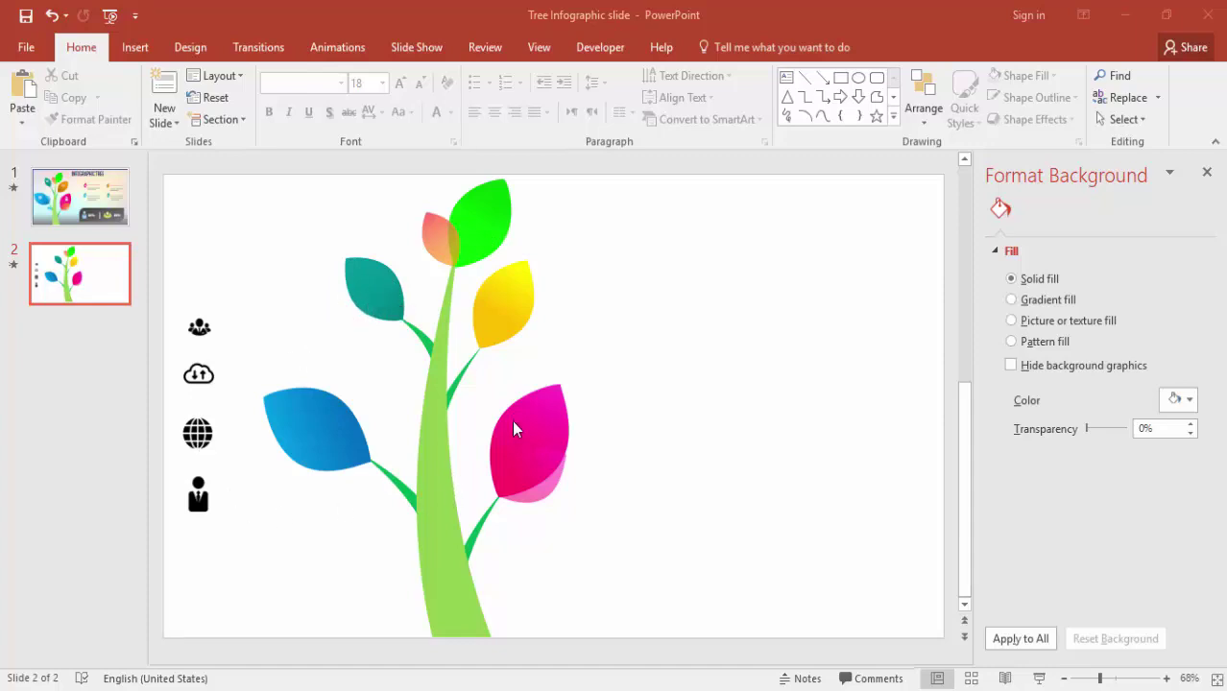
- Place the person, globe, cloud and people icons on the pink, blue, yellow and teal leaves
click(198, 500)
drag(198, 504, 537, 432)
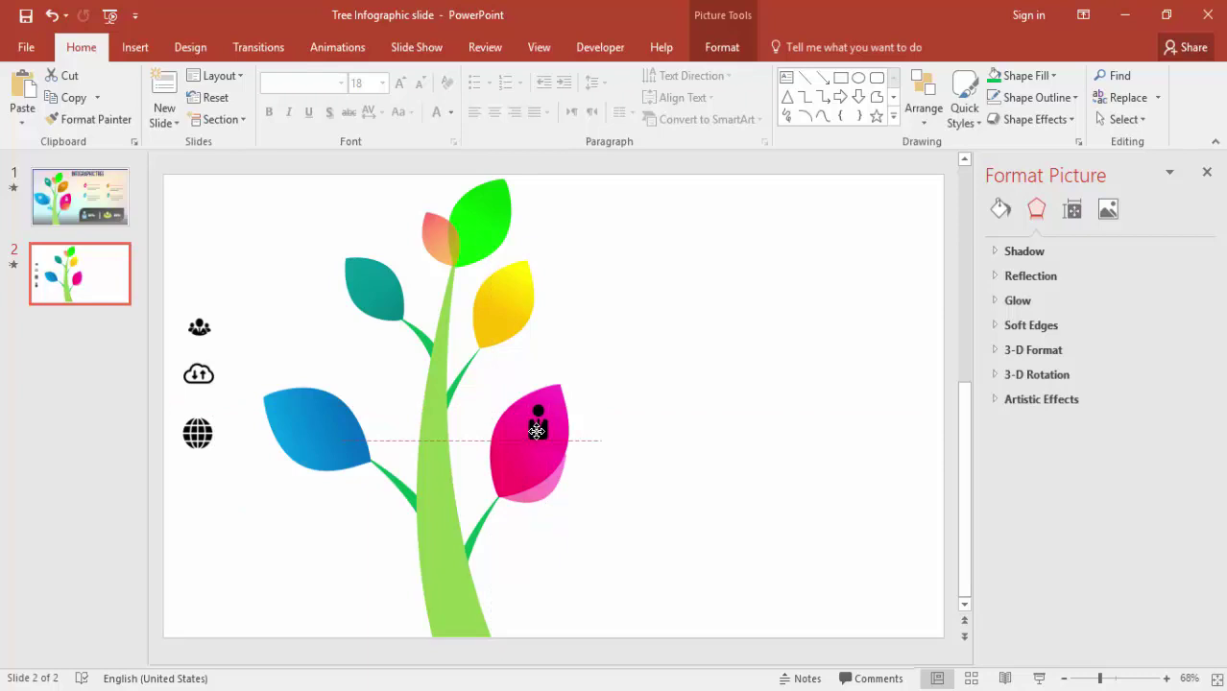
drag(537, 433, 537, 432)
drag(198, 437, 299, 418)
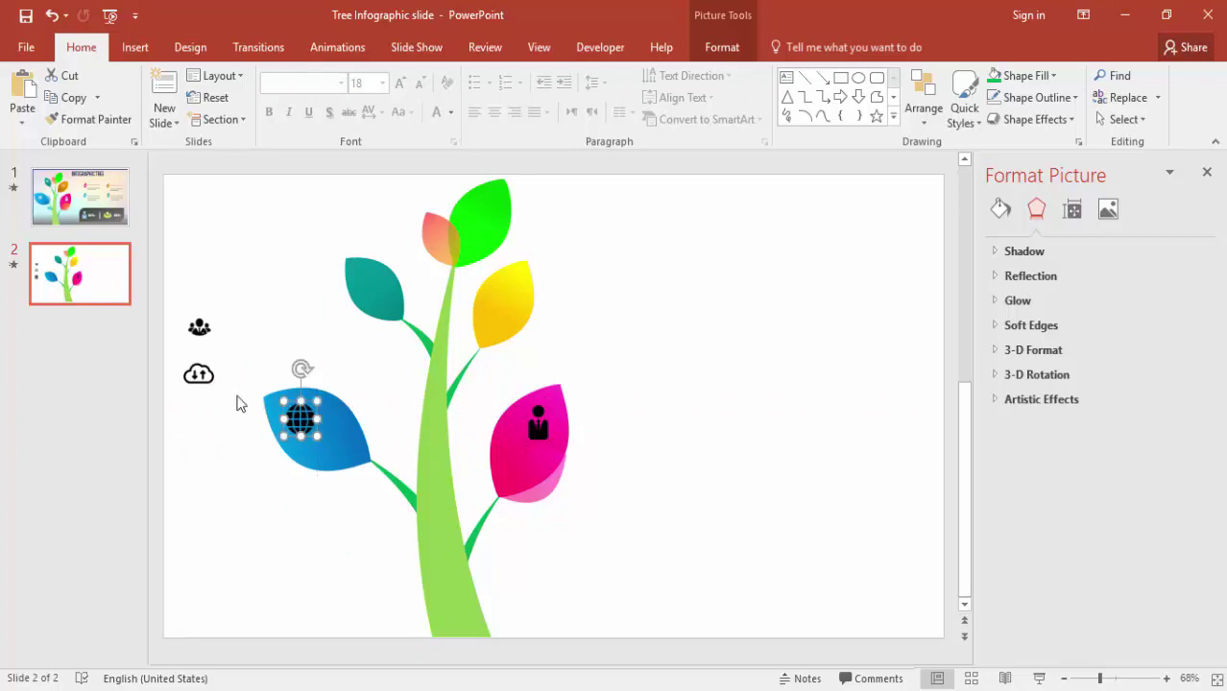
drag(199, 374, 507, 287)
drag(199, 329, 369, 283)
click(113, 209)
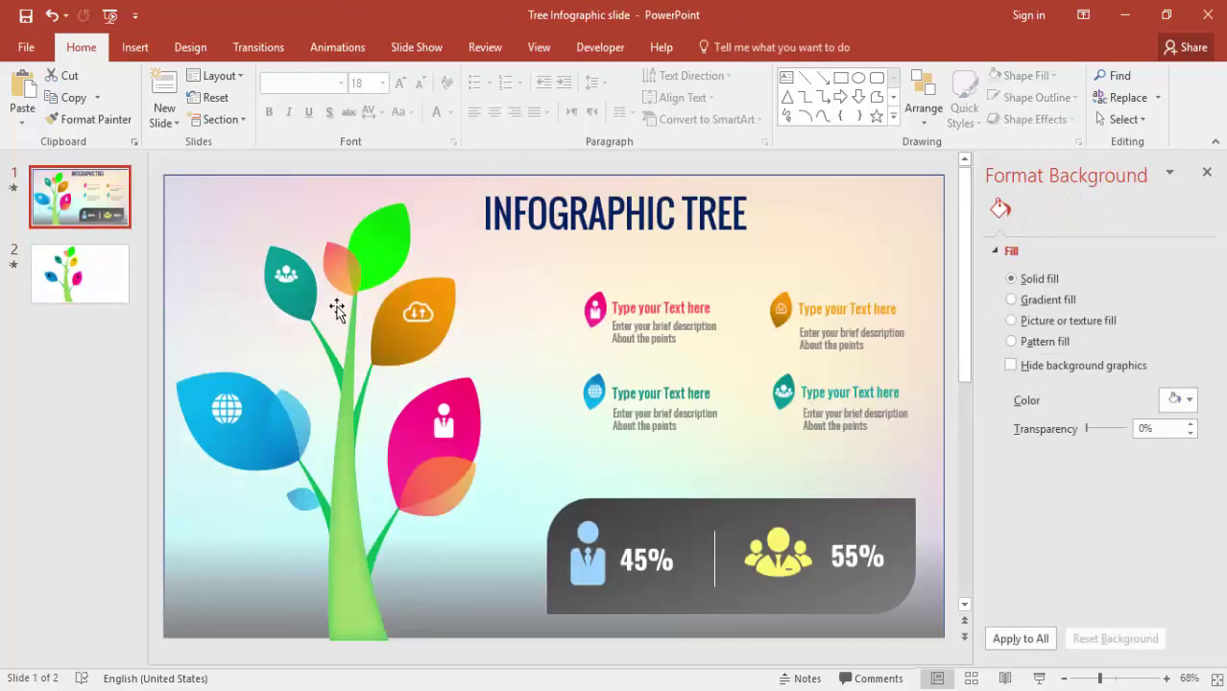
- Select the four leaf icons together and view their Picture Corrections settings
click(73, 286)
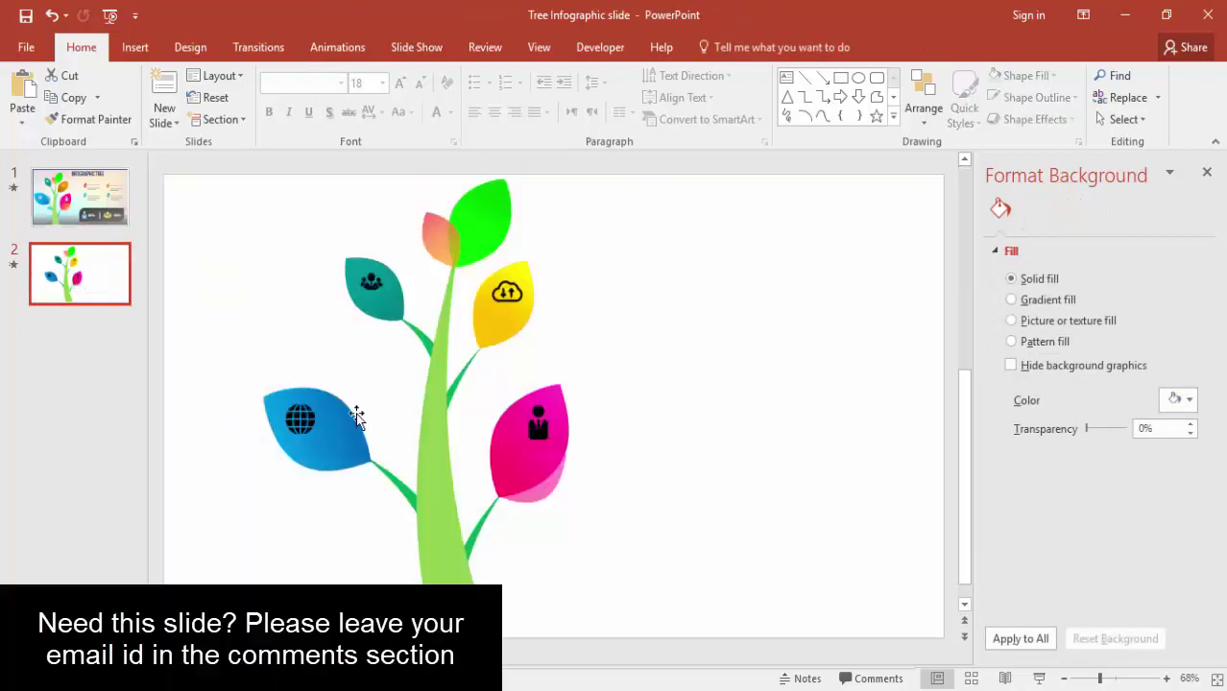
click(540, 416)
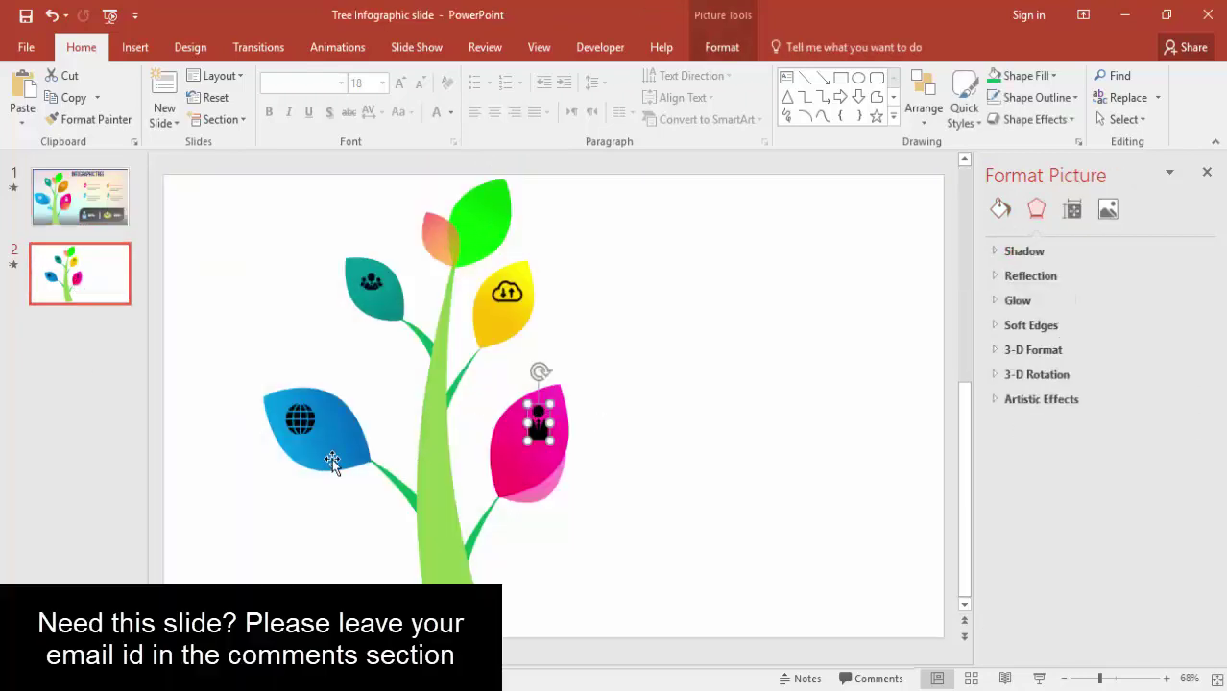
shift+click(295, 422)
shift+click(371, 281)
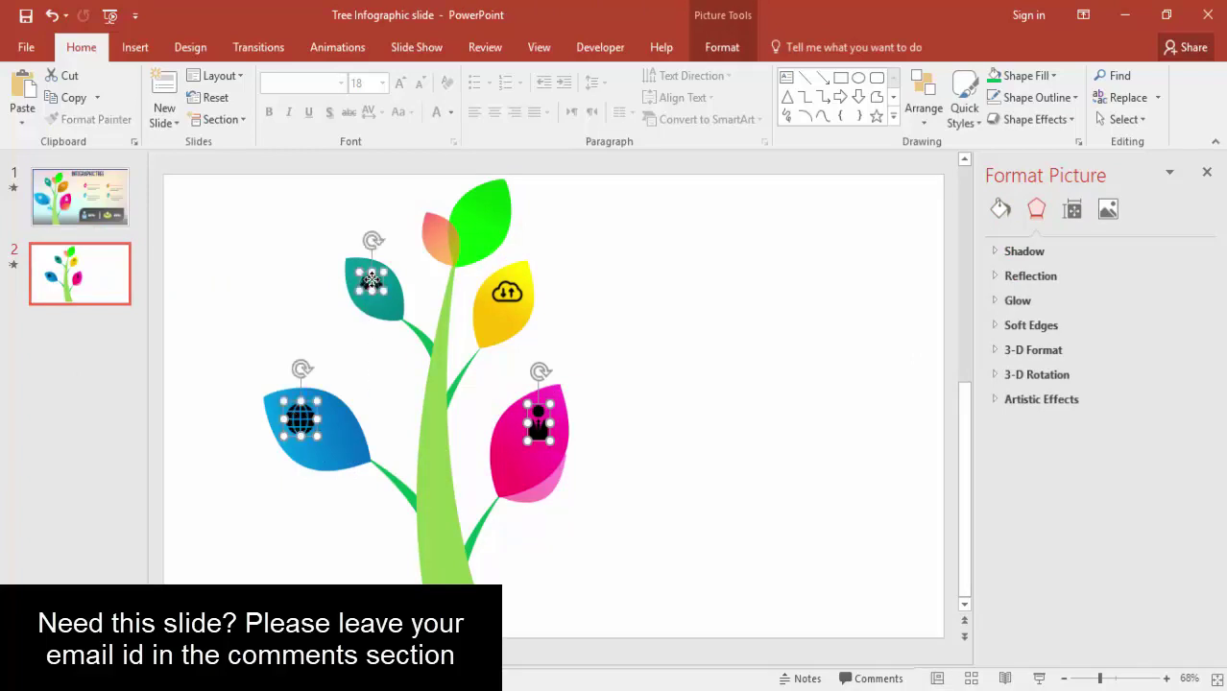
shift+click(526, 297)
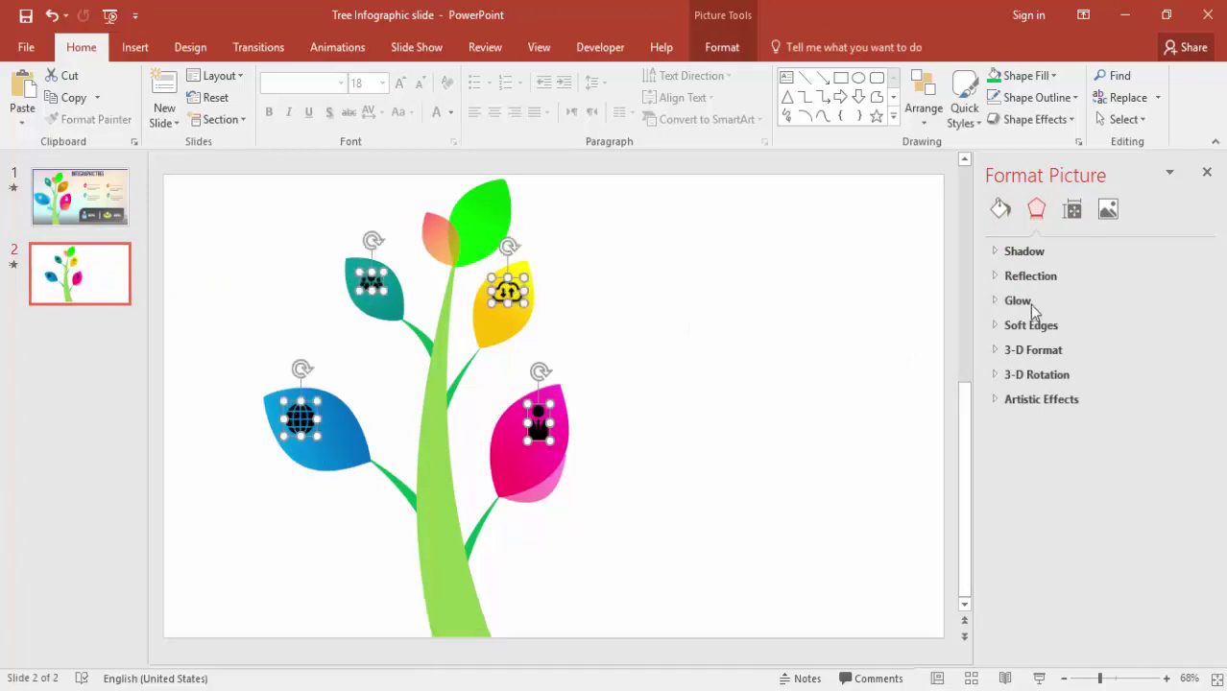
click(1111, 214)
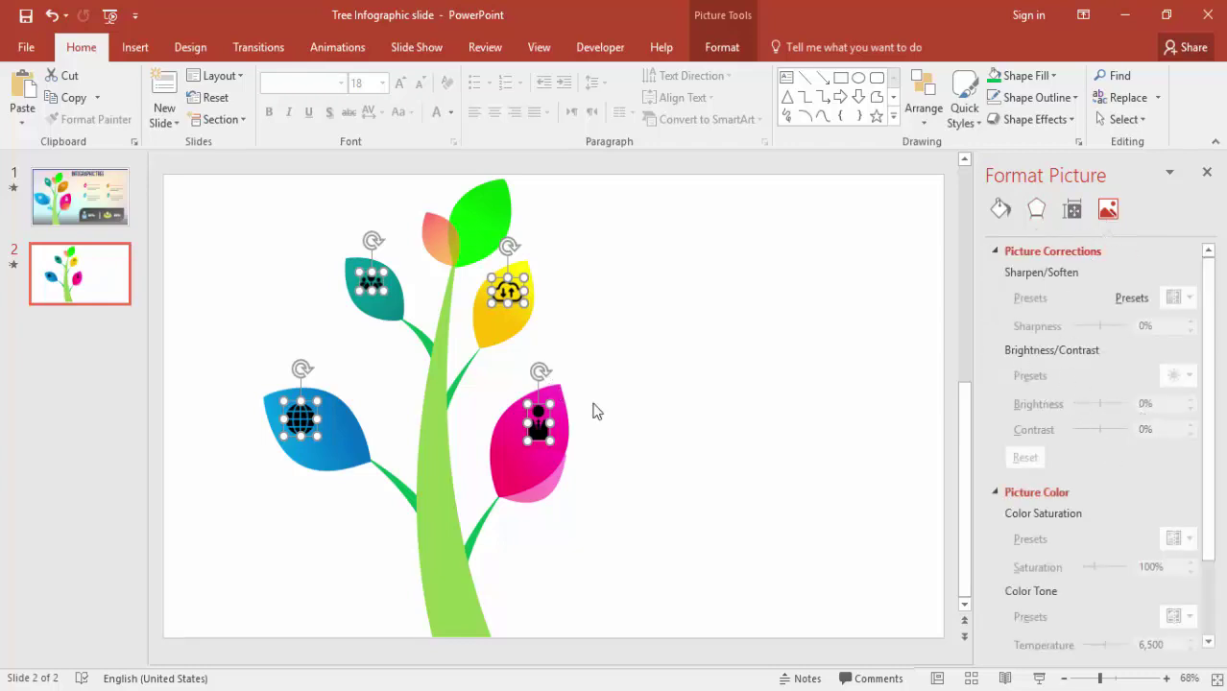
click(684, 442)
- Raise the pink leaf icon's brightness to 100% so it turns white
click(538, 427)
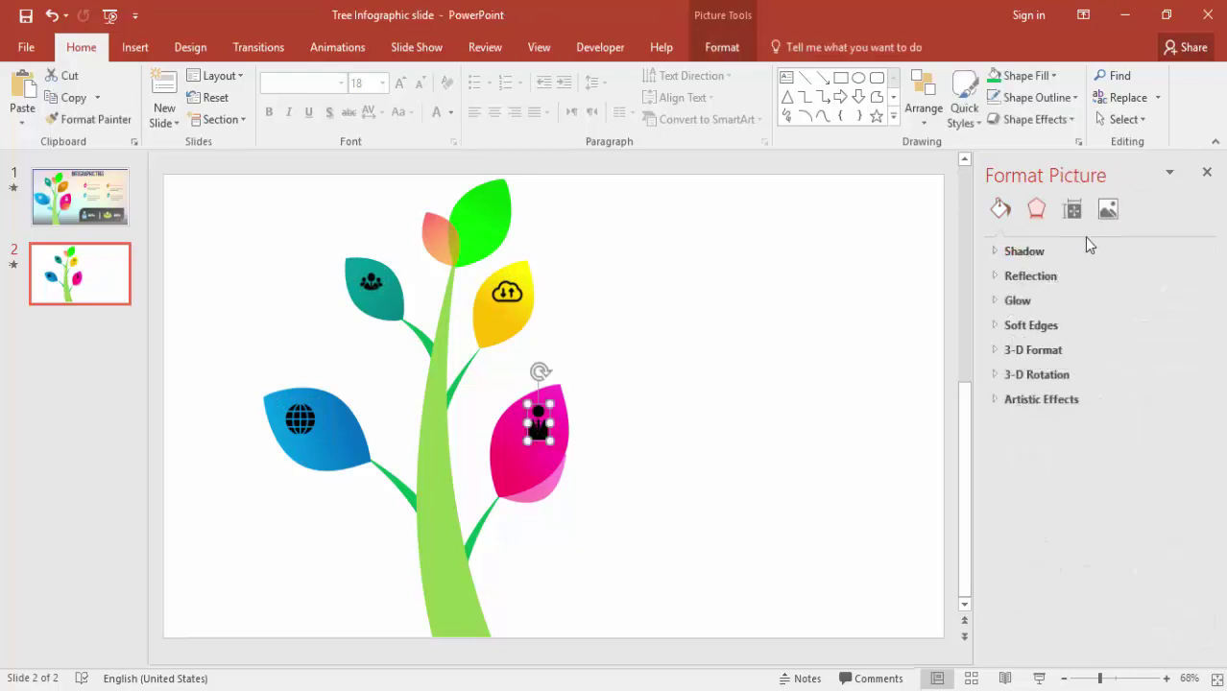
click(1108, 211)
click(1166, 405)
drag(1100, 403, 1159, 403)
- Turn the teal leaf's people icon and the globe icon white with 100% brightness
click(503, 297)
click(376, 286)
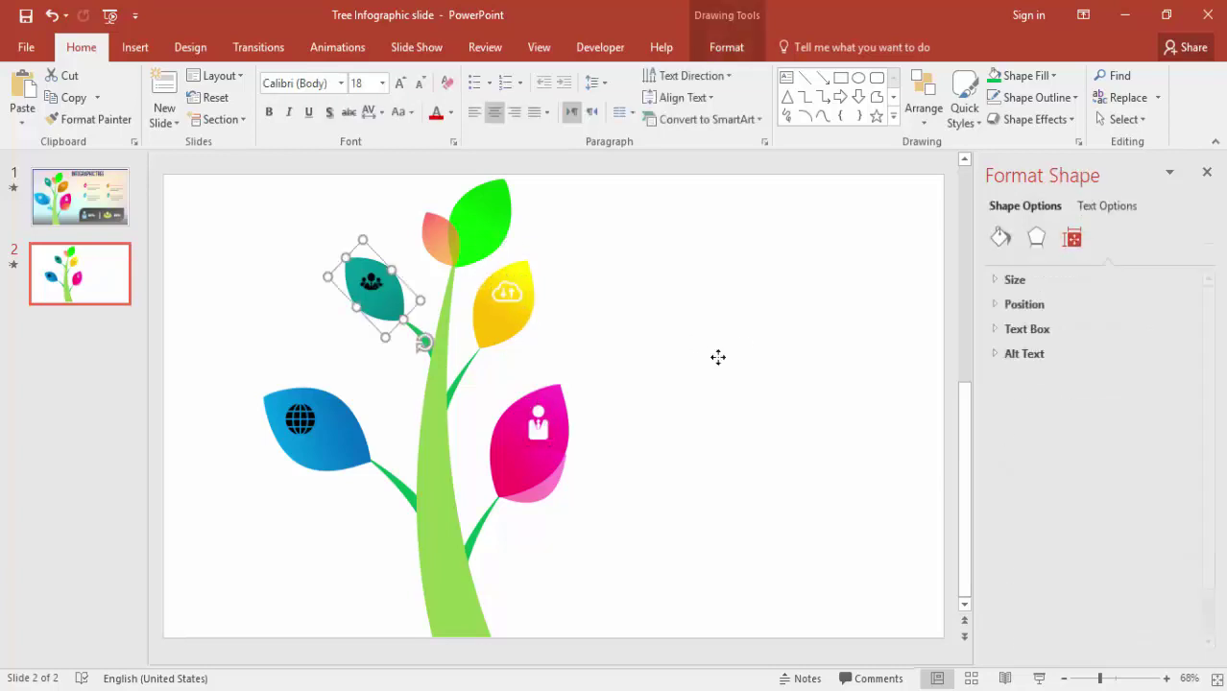
click(371, 280)
click(1106, 211)
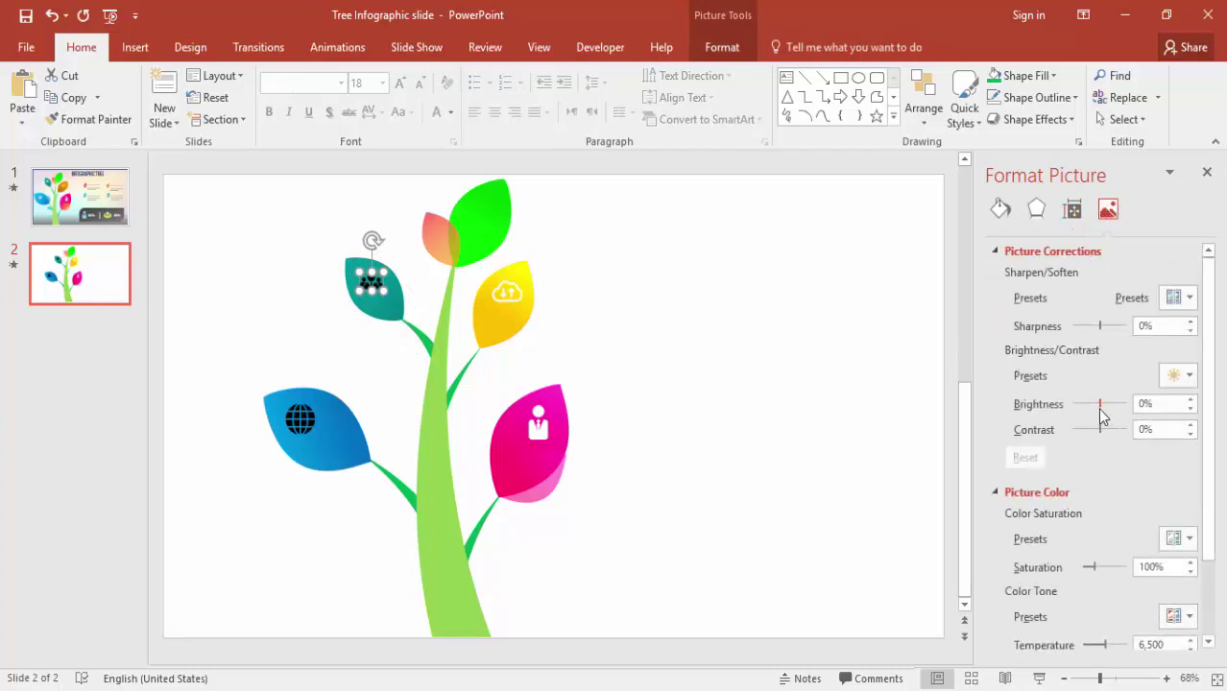
drag(1100, 405, 1183, 405)
click(310, 431)
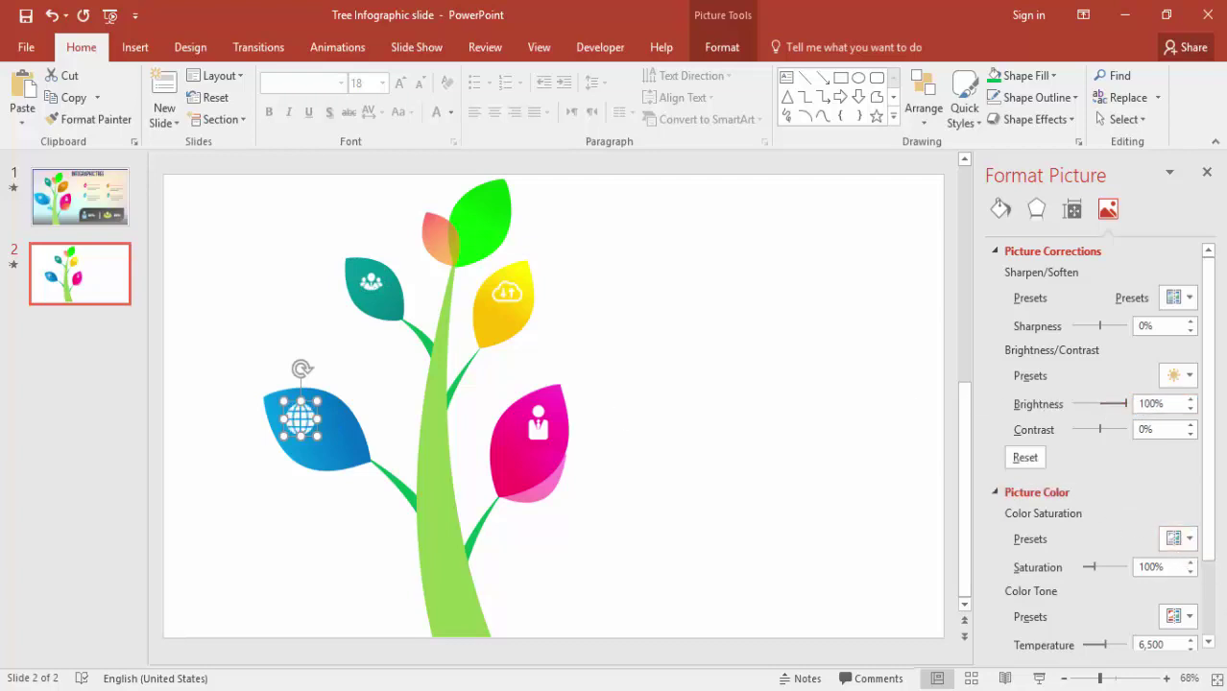
click(579, 389)
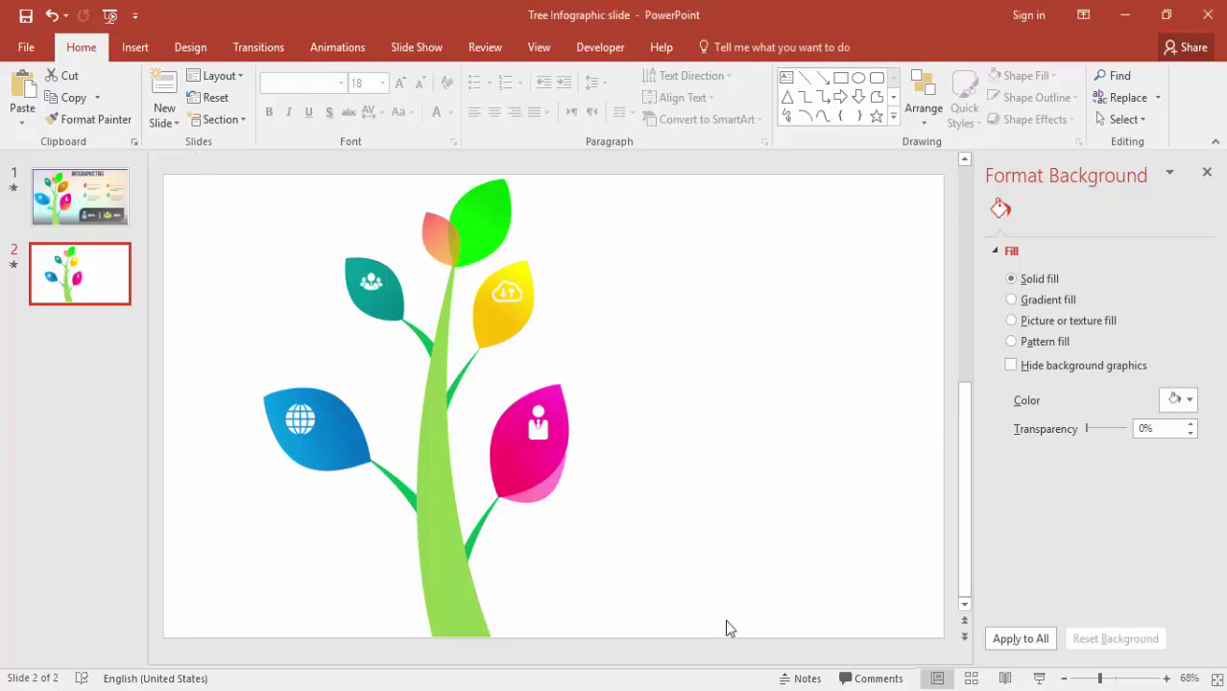
click(632, 468)
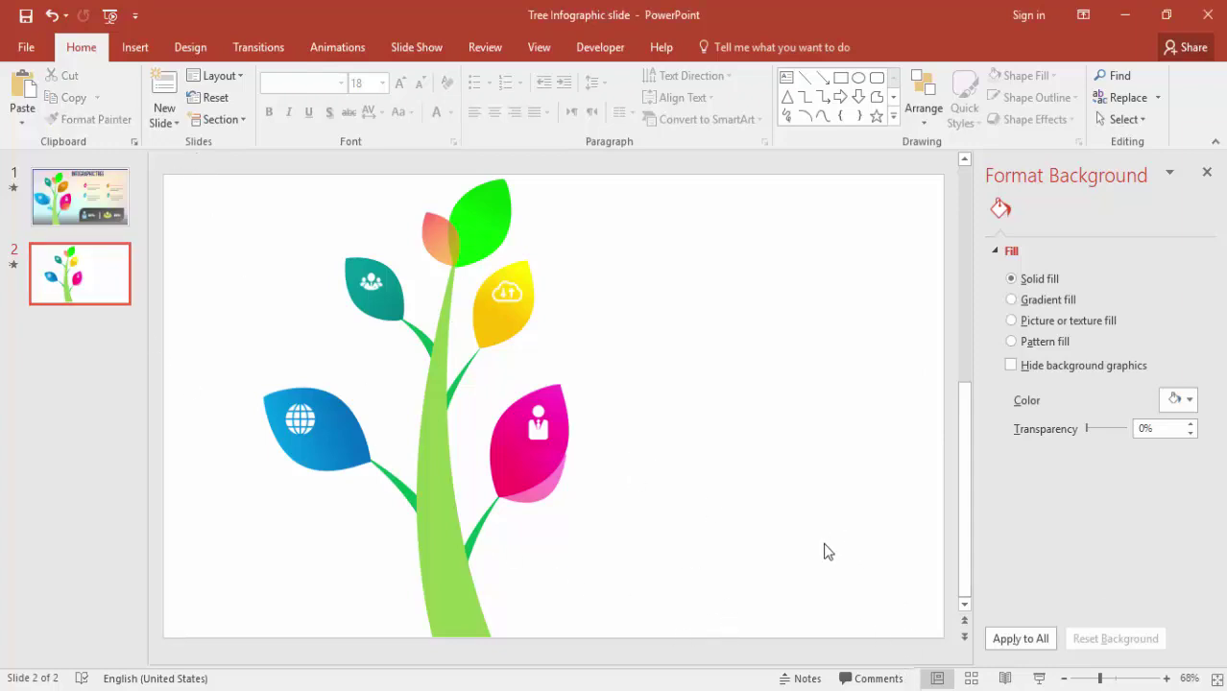
drag(229, 154, 659, 658)
drag(452, 615, 379, 600)
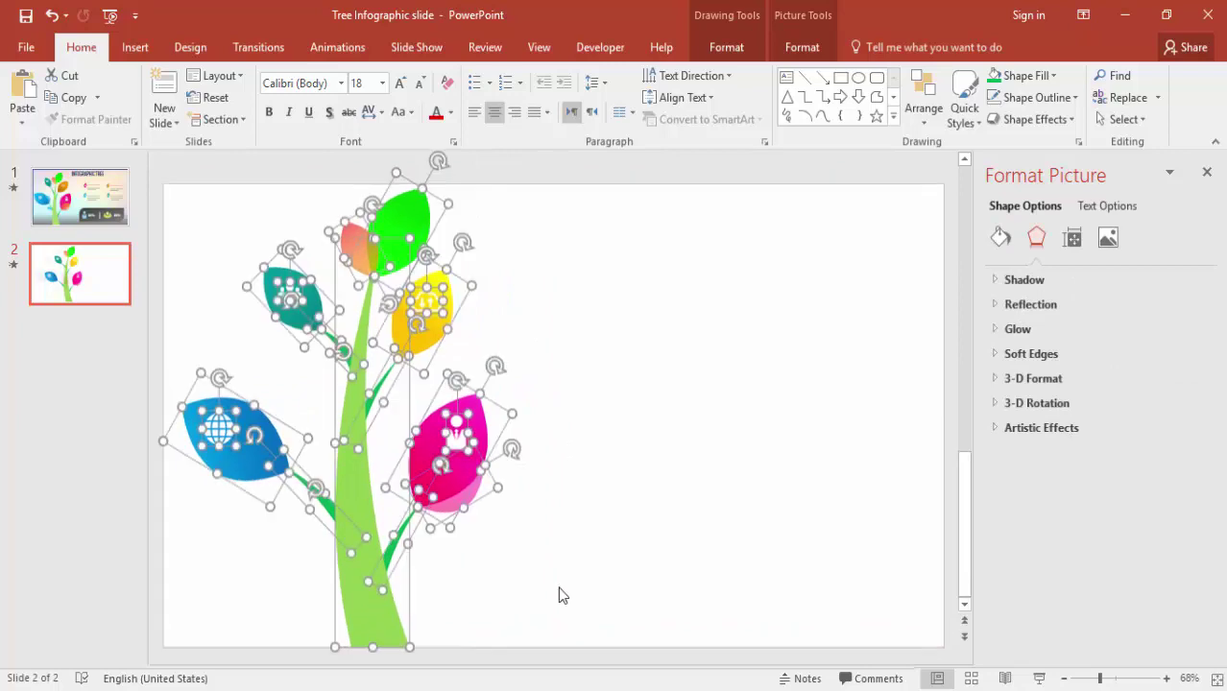
click(683, 480)
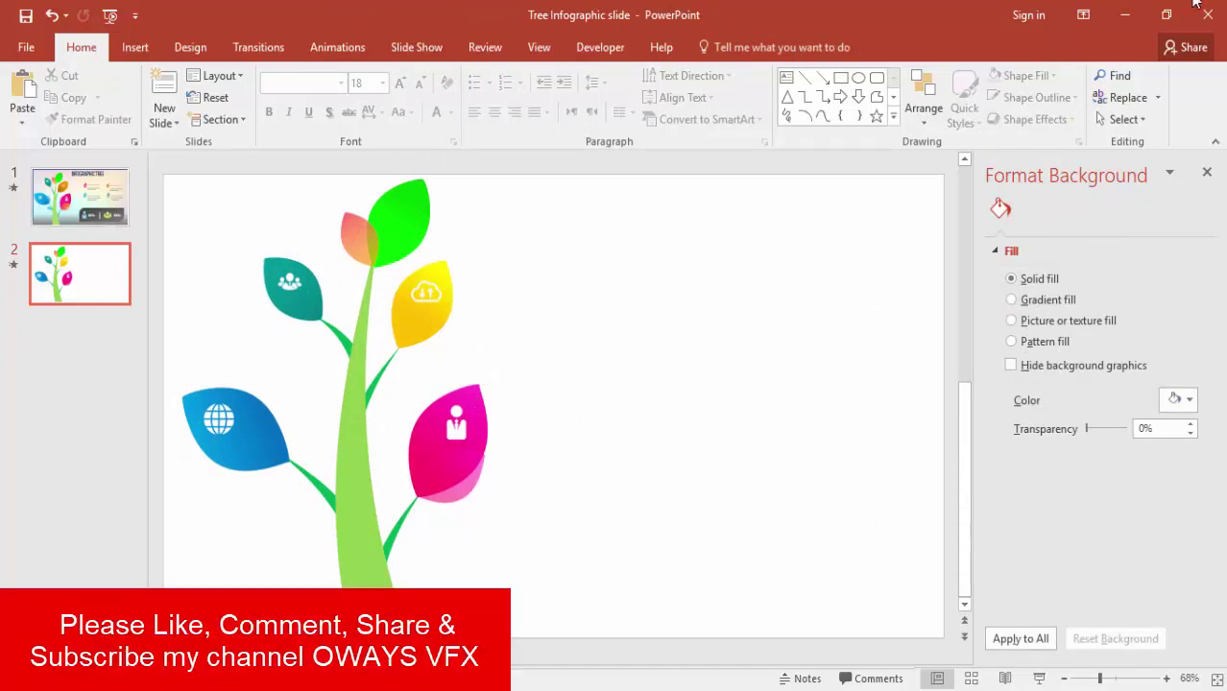
click(475, 394)
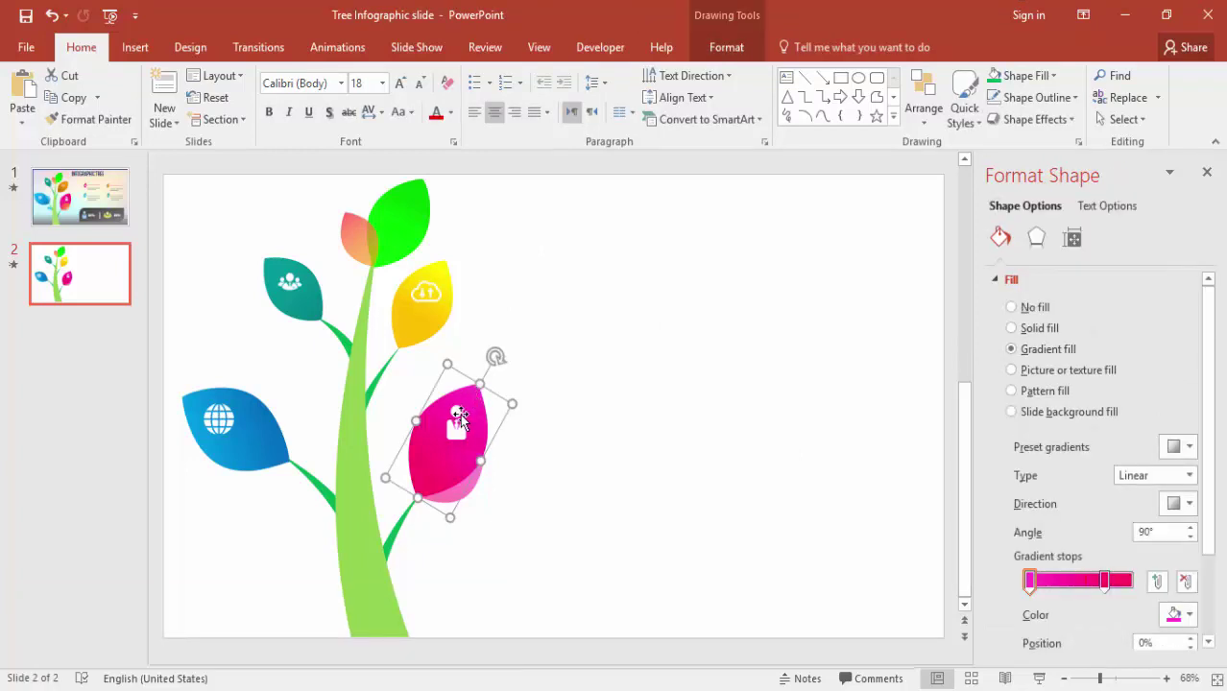
- Create four small copies of the pink leaf in a two-by-two grid beside the tree
drag(480, 417, 666, 250)
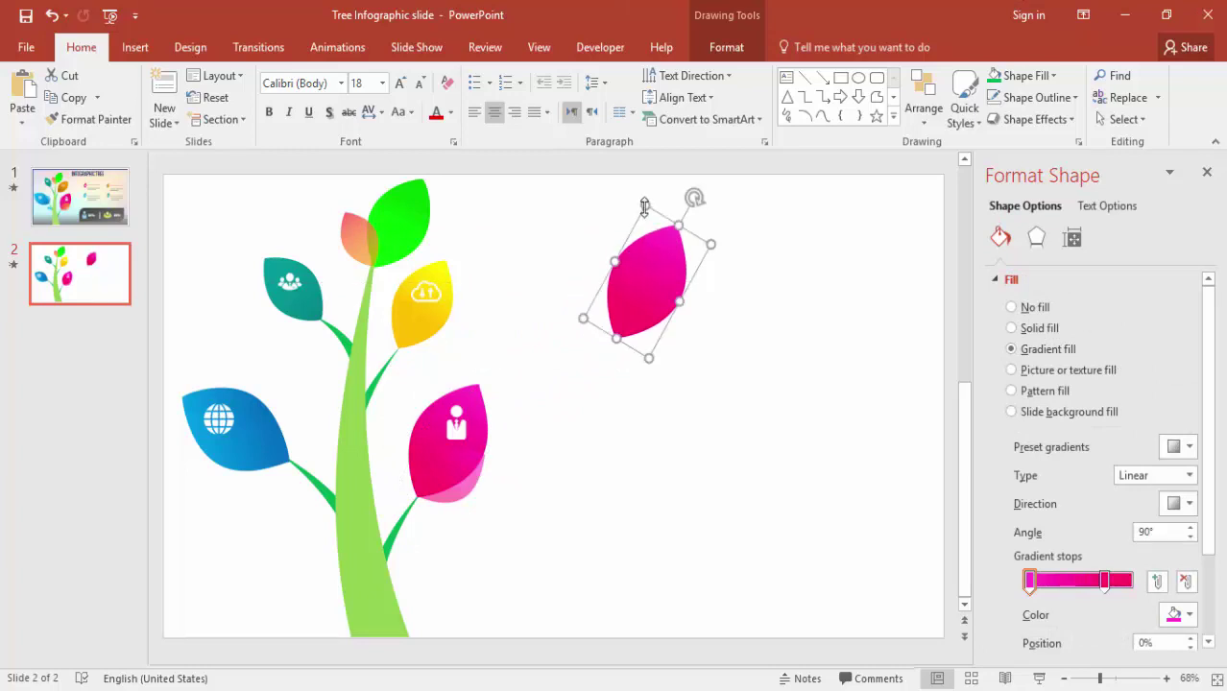
drag(643, 210, 626, 309)
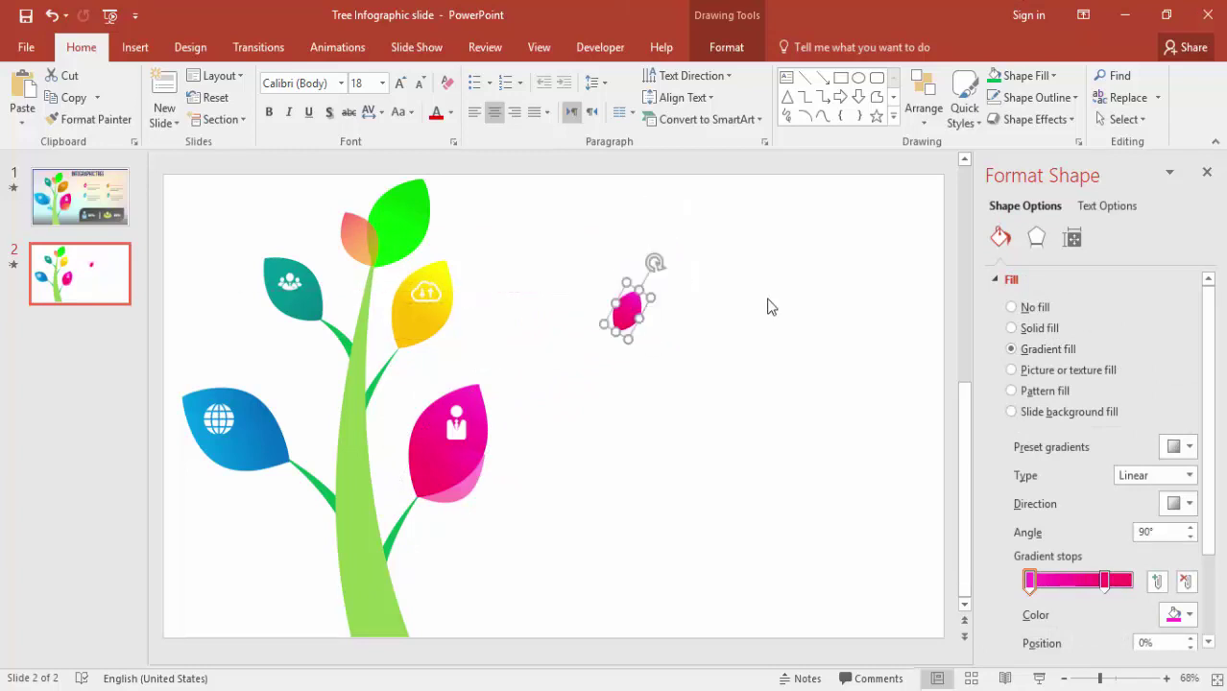
key(ctrl+d)
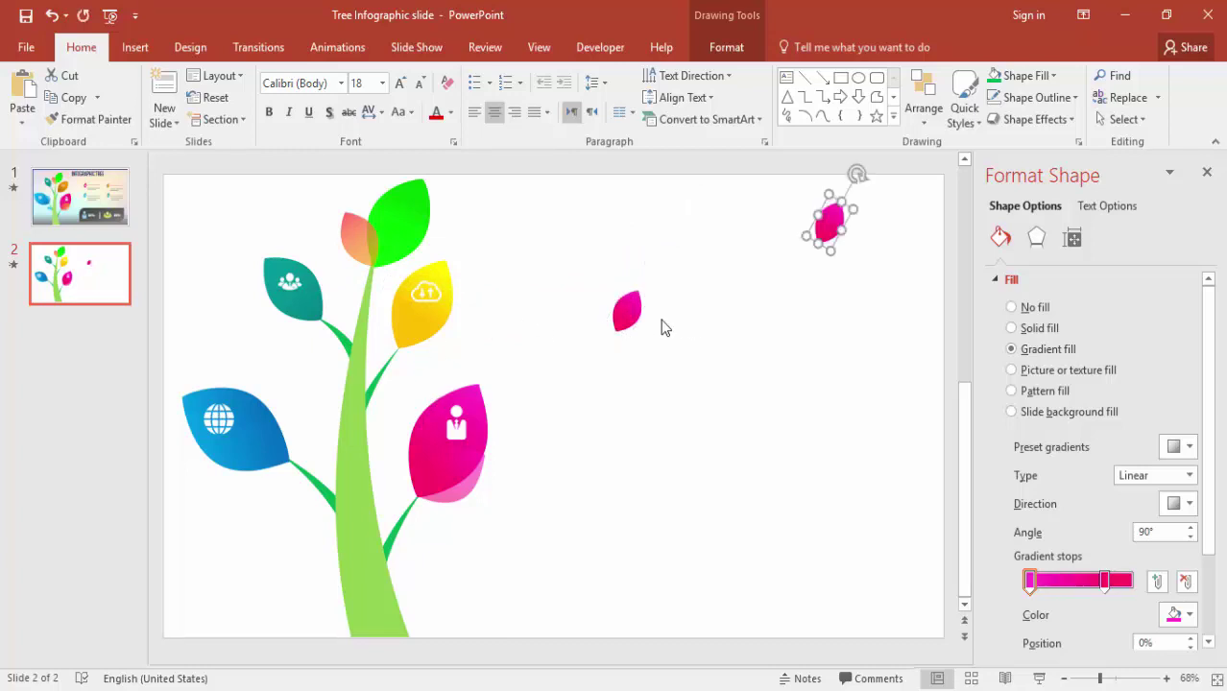
drag(828, 212, 799, 310)
drag(574, 267, 856, 371)
drag(802, 329, 788, 442)
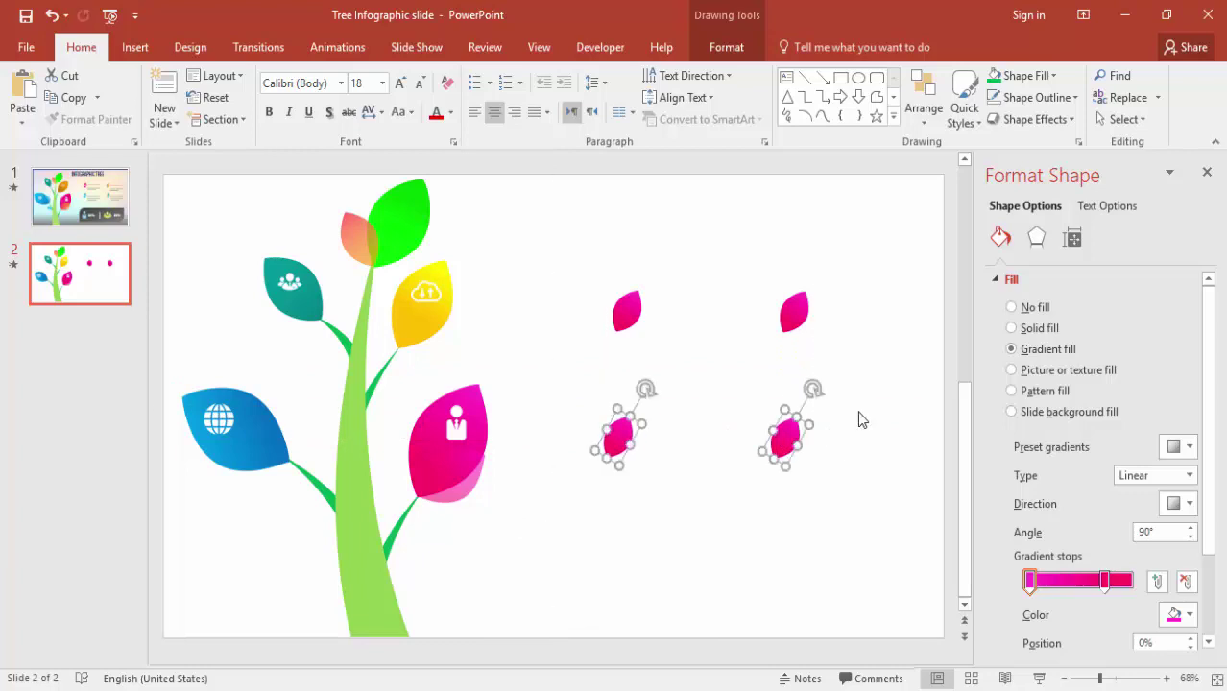
click(606, 381)
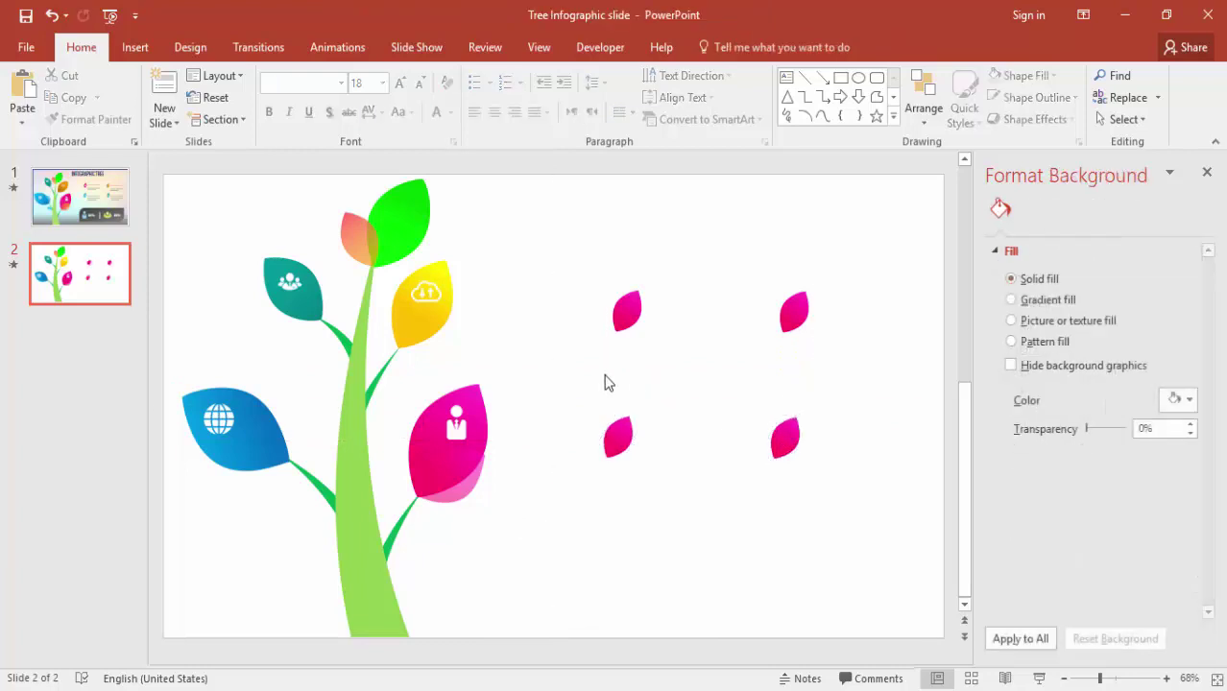
- Format-paint the small leaves yellow, blue and teal from the matching tree leaves
click(418, 328)
click(88, 119)
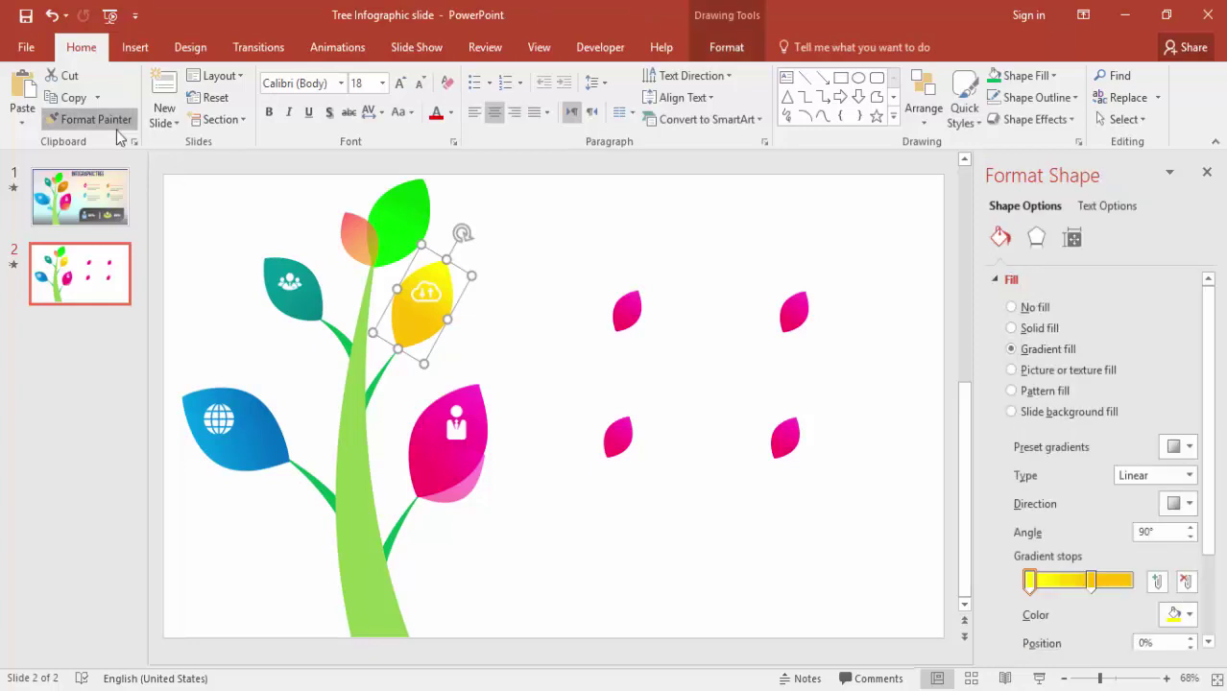
click(799, 314)
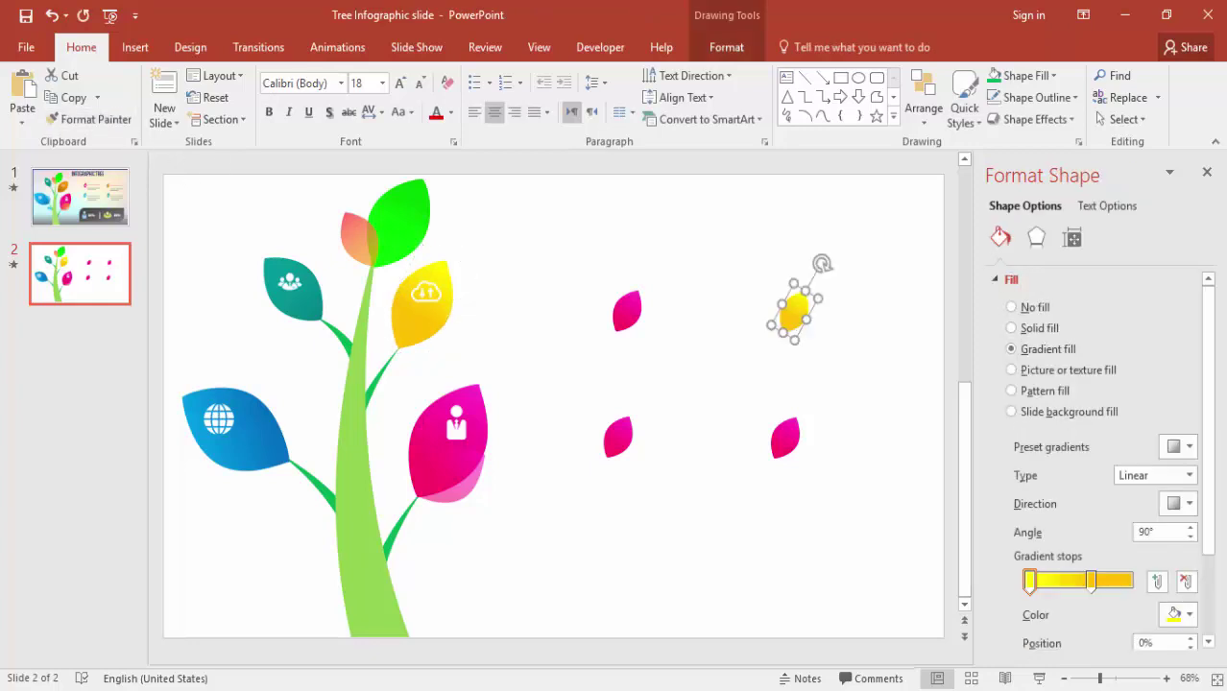
click(240, 439)
click(91, 119)
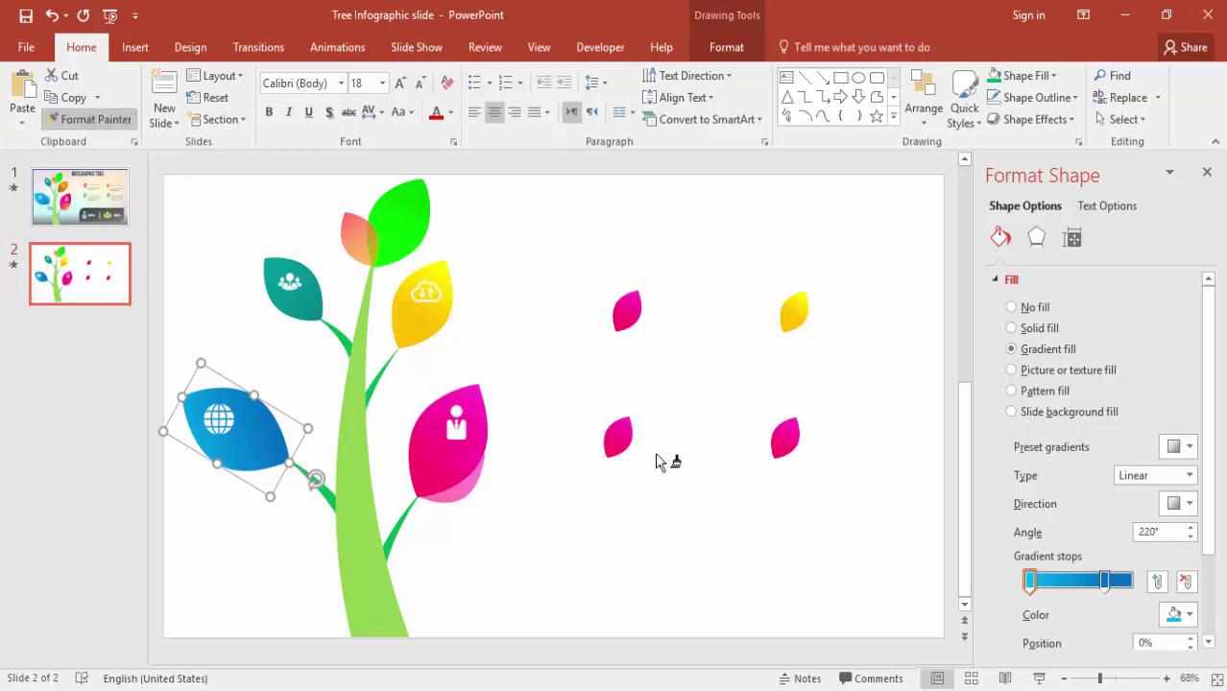
click(622, 439)
click(303, 305)
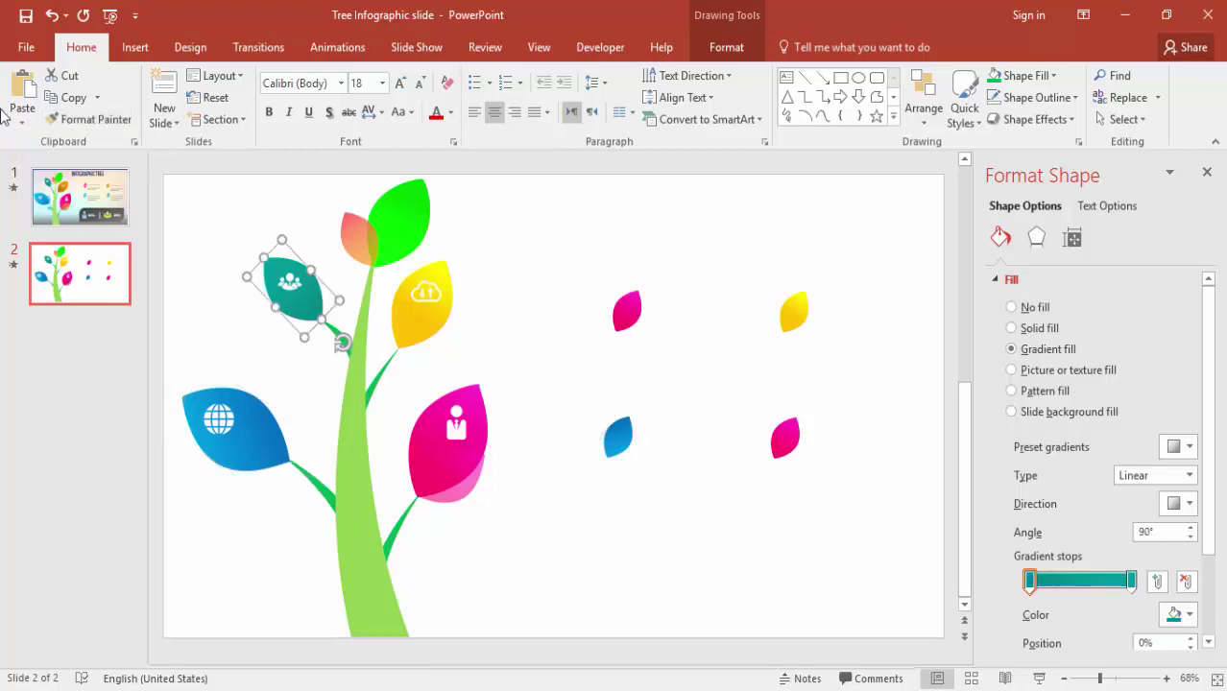
click(91, 119)
click(782, 437)
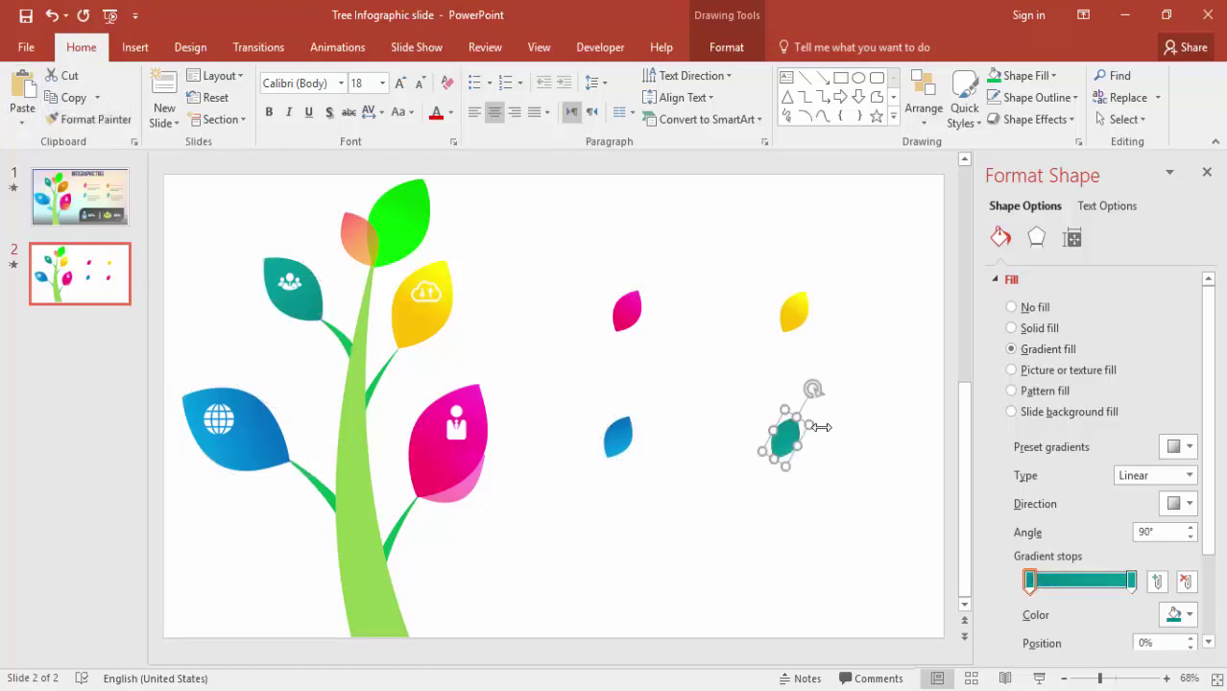
click(878, 402)
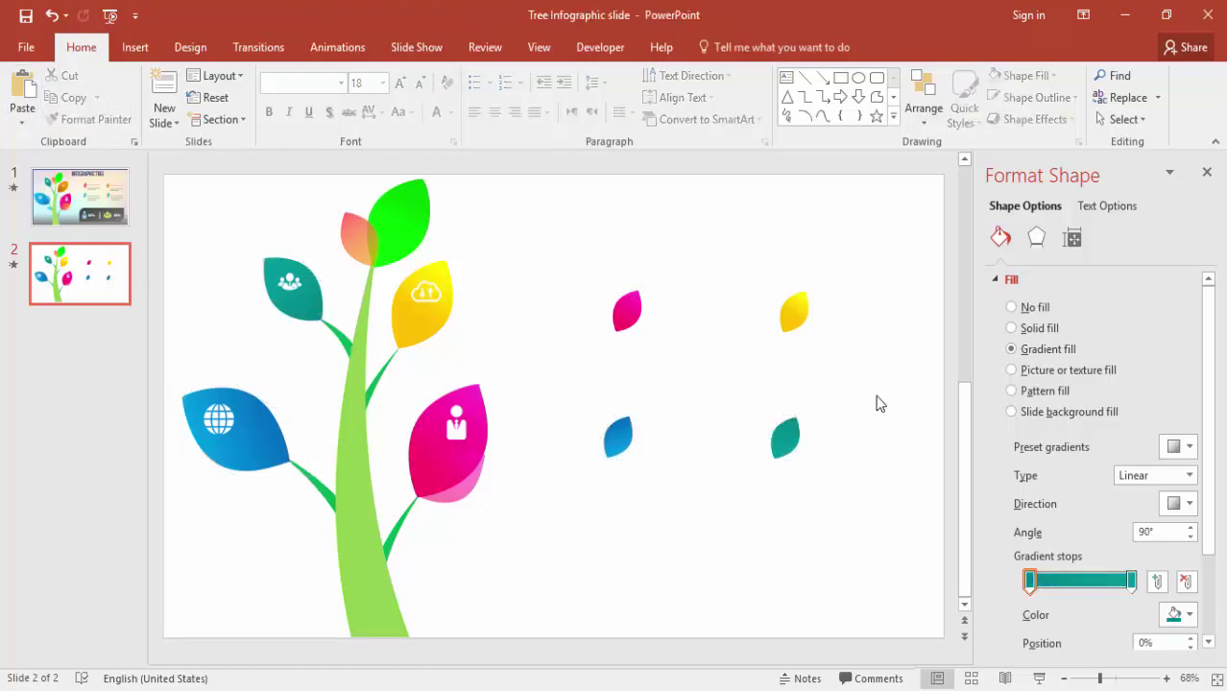
click(134, 47)
click(683, 99)
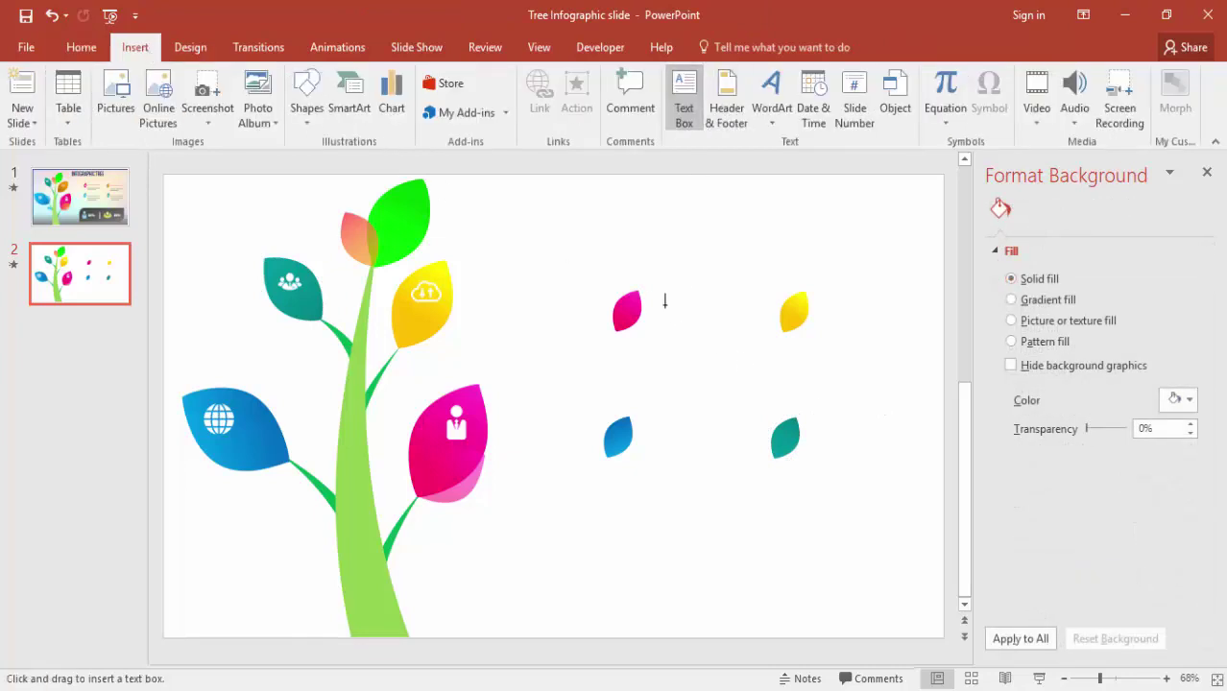
- Add a 'Type your title here' text box next to the pink small leaf
click(664, 301)
text(Type ypur)
key(BackSpace)
key(BackSpace)
key(BackSpace)
text(our titlehe)
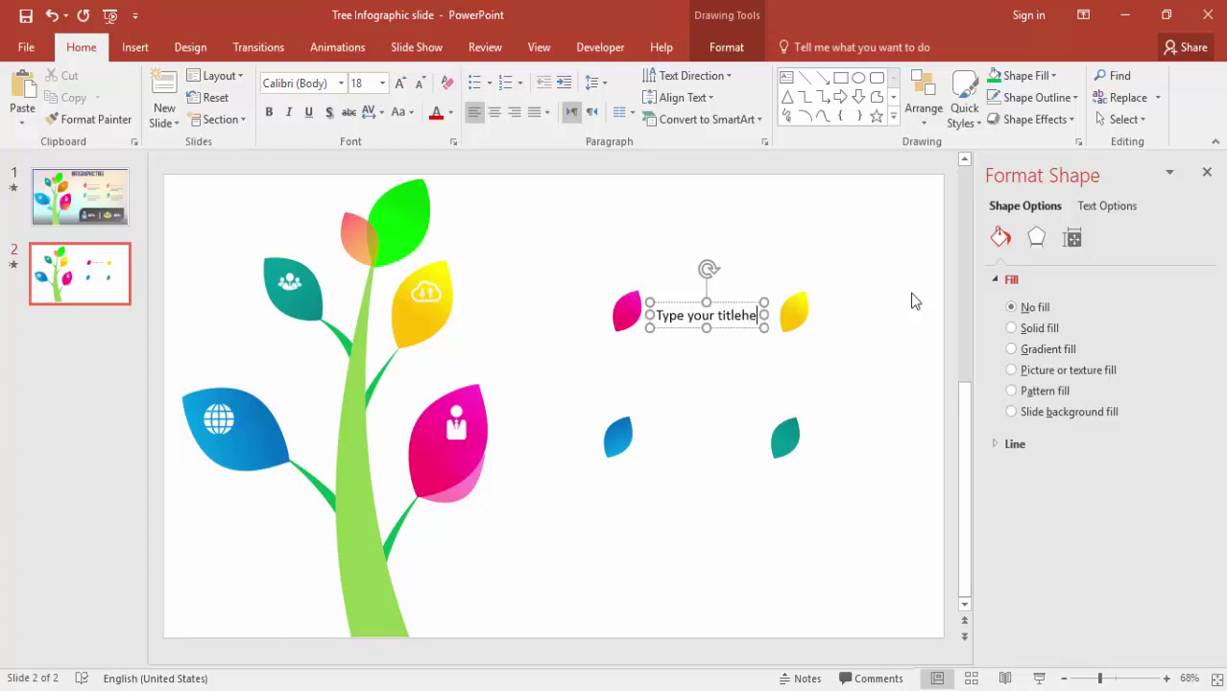
key(BackSpace)
key(BackSpace)
text(here)
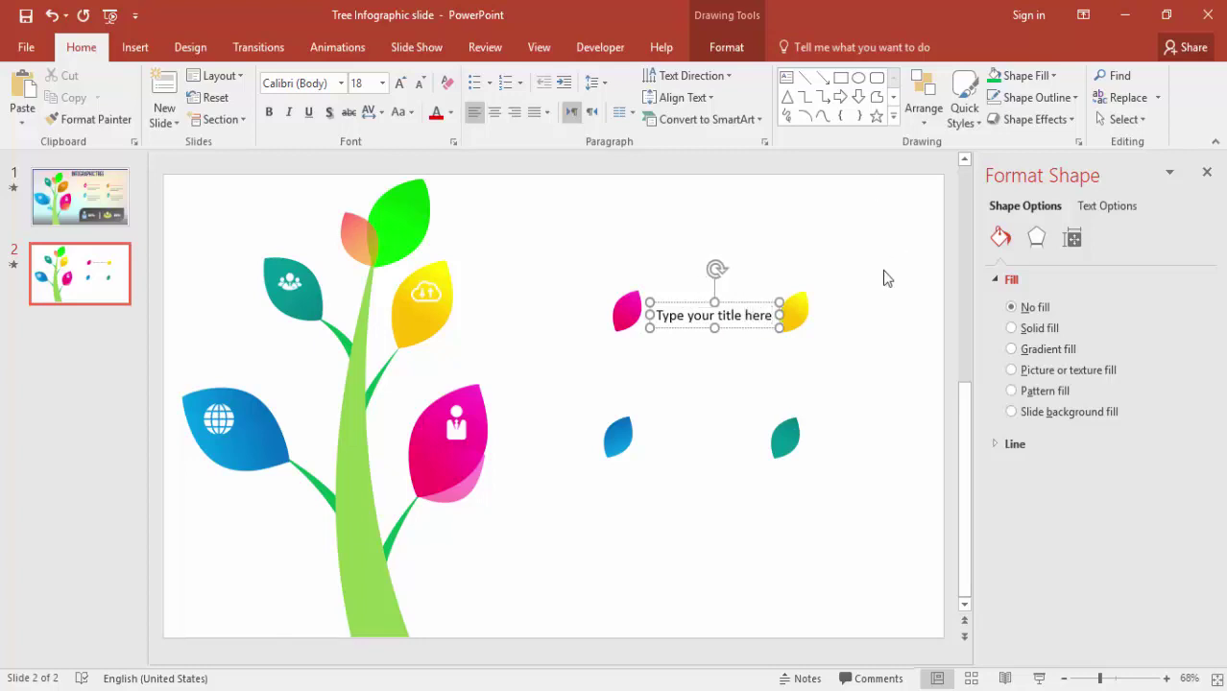
drag(676, 303, 669, 287)
- Set the title's font to Oswald and its colour to pink, adjusting its position
click(334, 85)
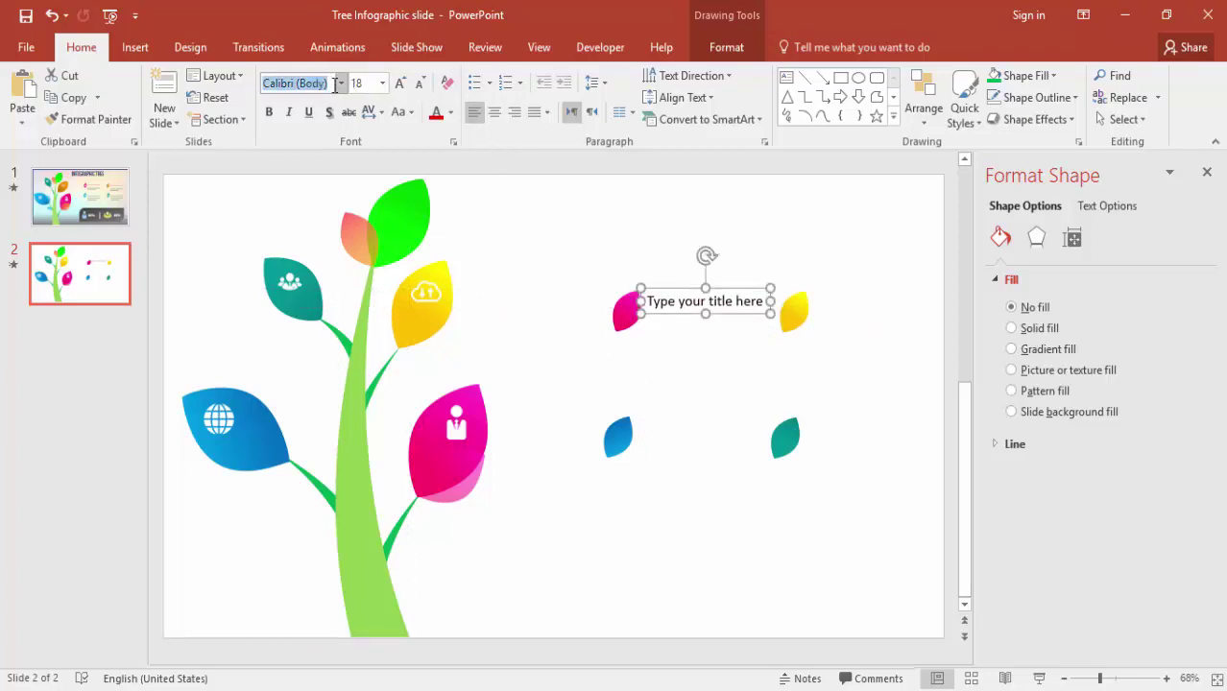
text(Oswald)
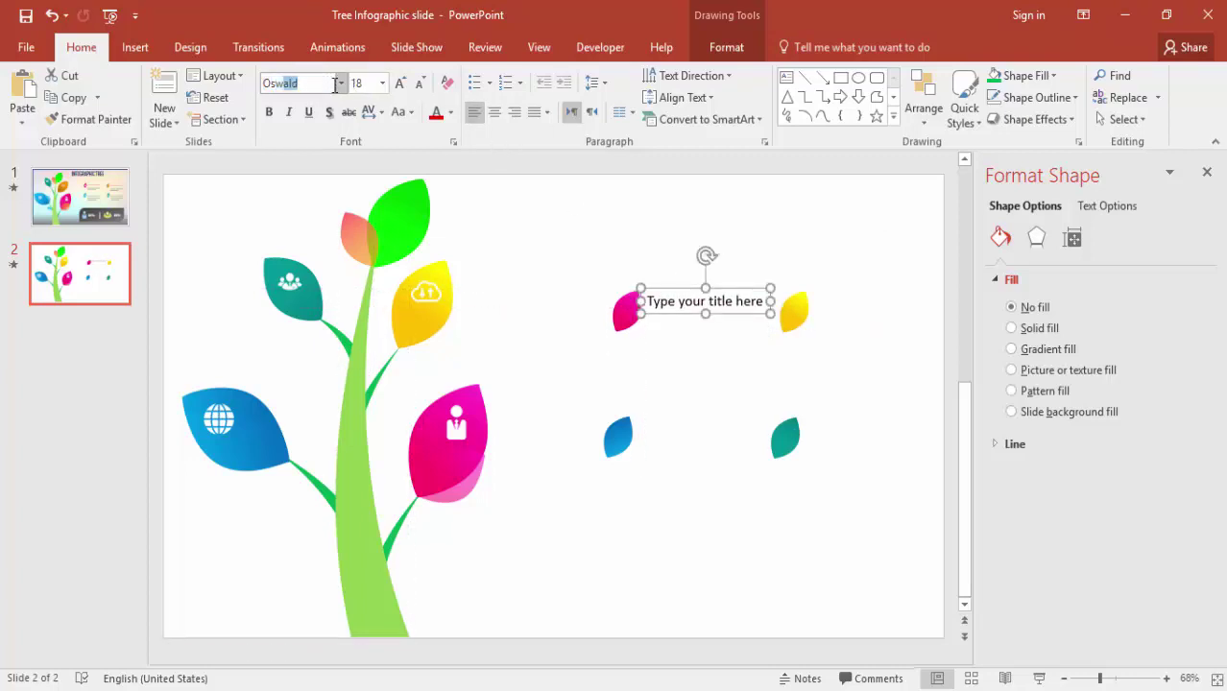
key(Return)
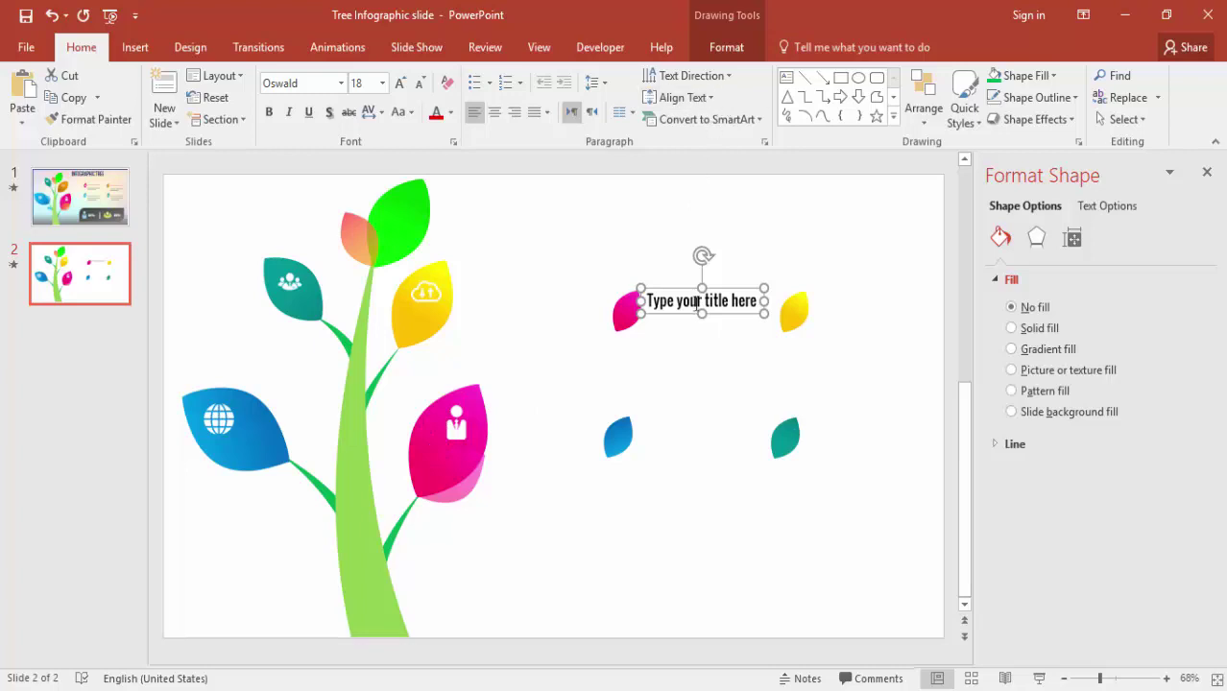
drag(680, 288, 680, 292)
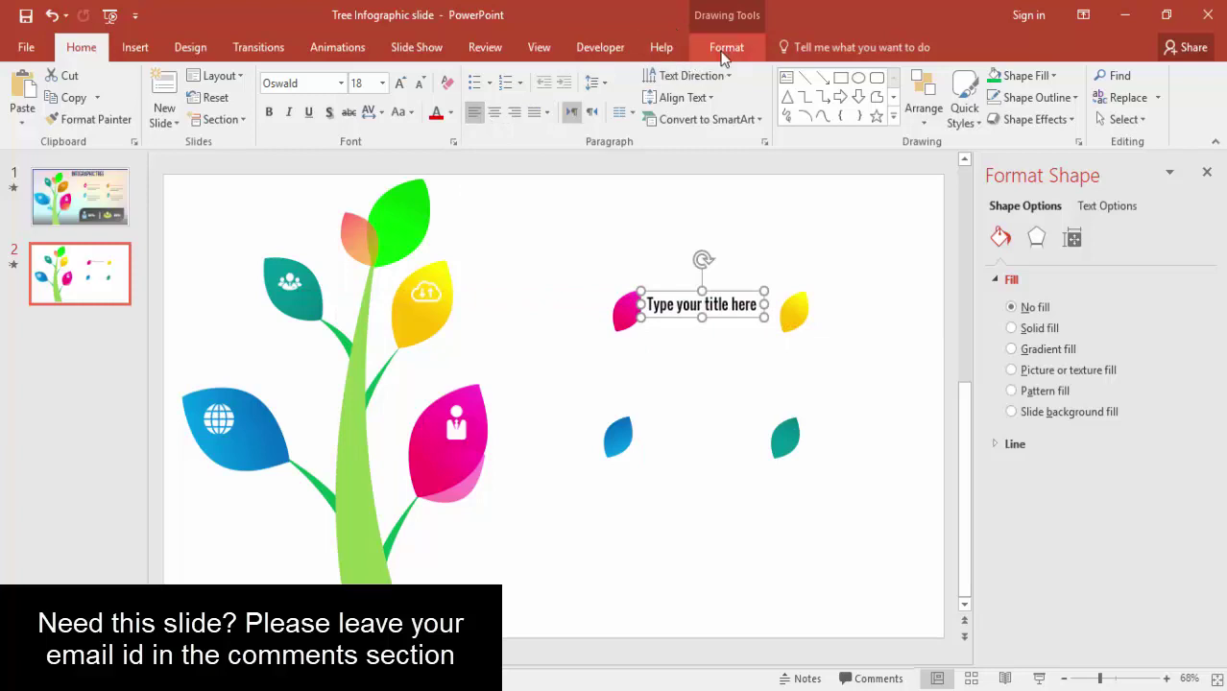
click(450, 112)
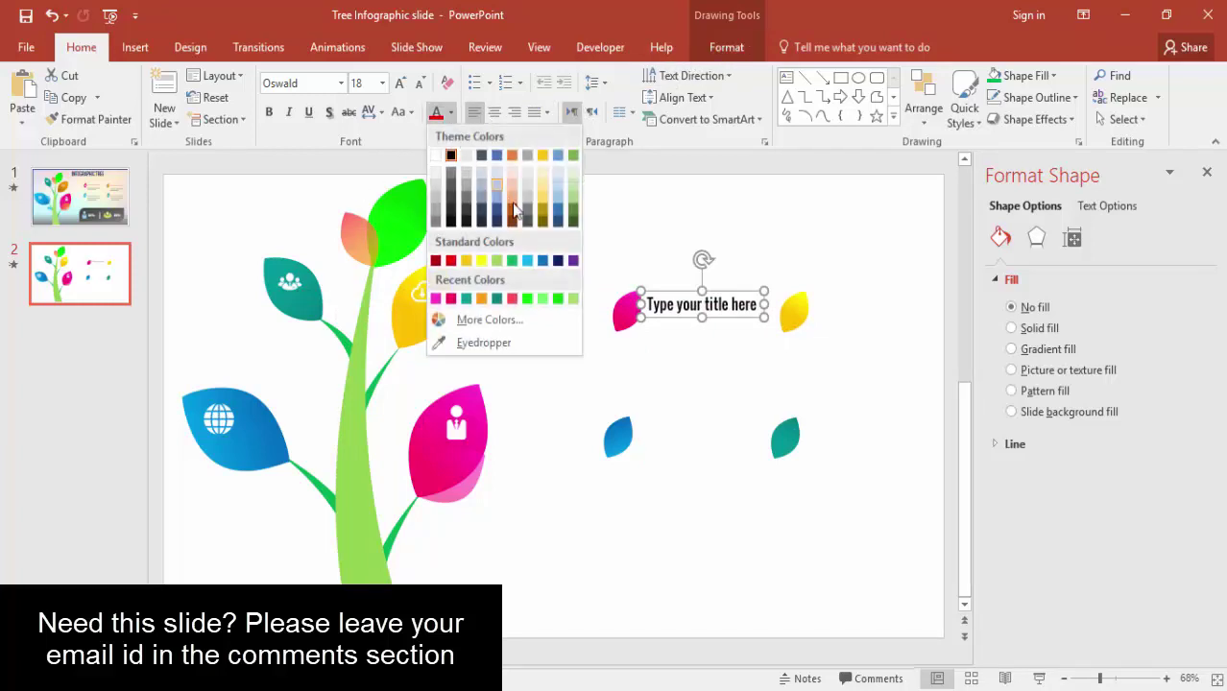
click(512, 299)
click(672, 315)
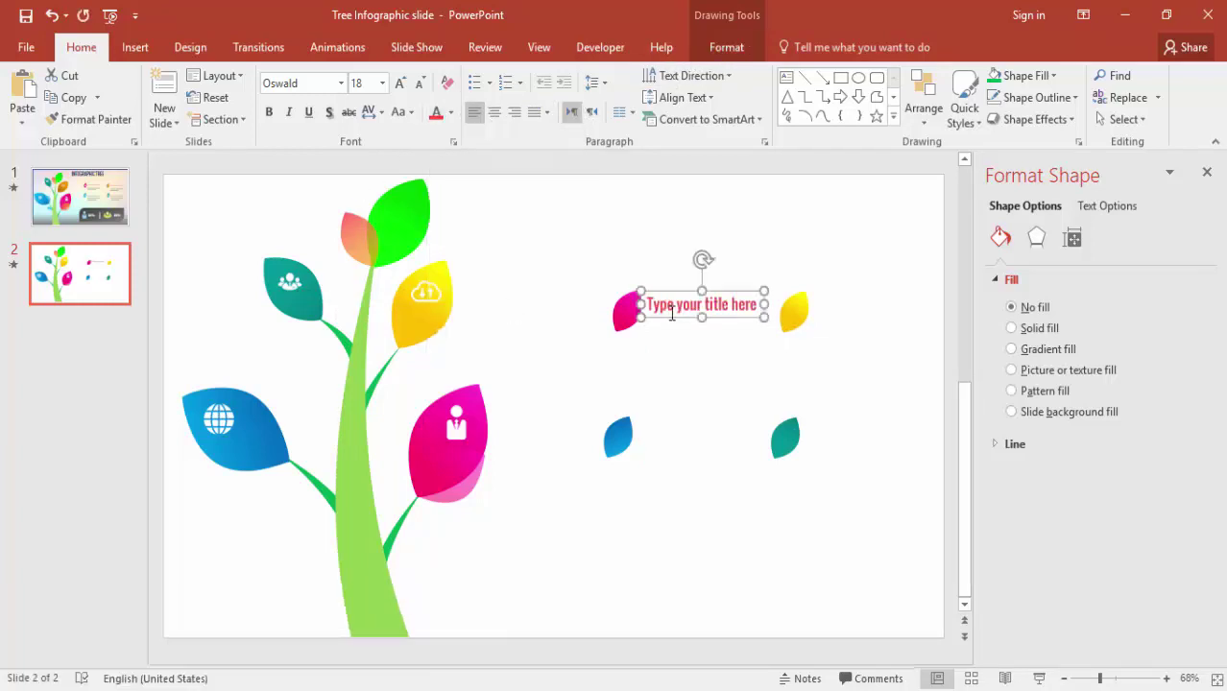
drag(676, 286, 675, 284)
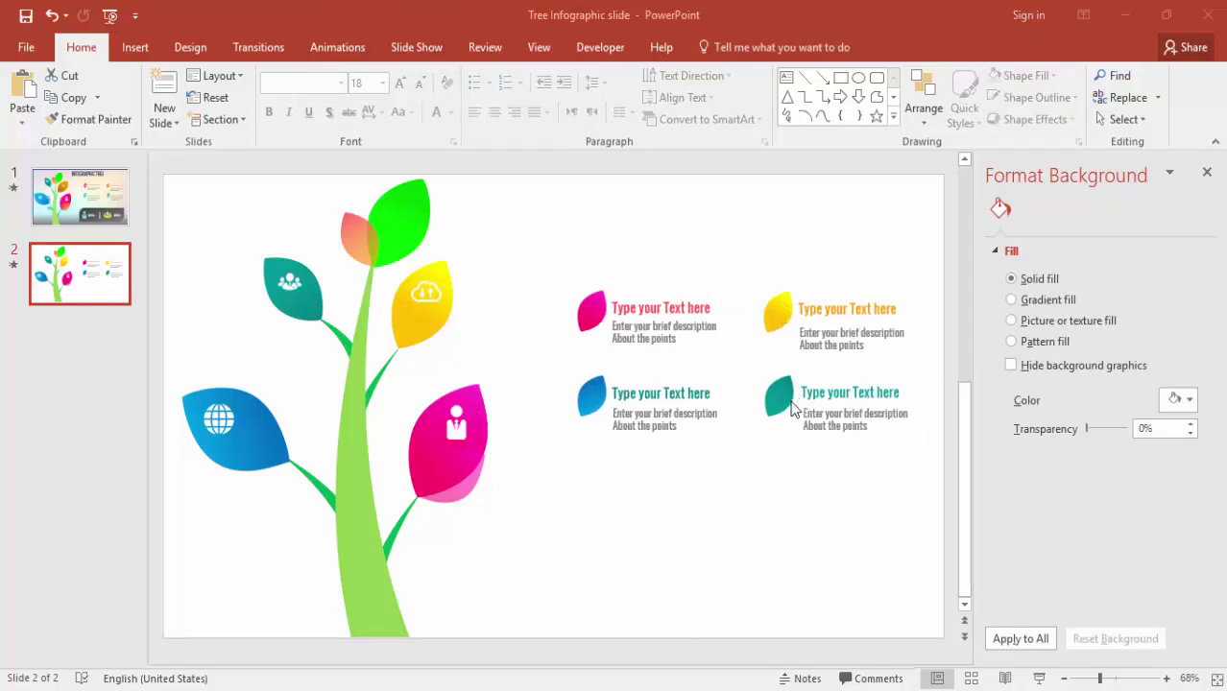
- Draw a blue Round Diagonal Corner Rectangle below the four leaf bullets and enlarge its rounded corners
click(83, 299)
click(137, 49)
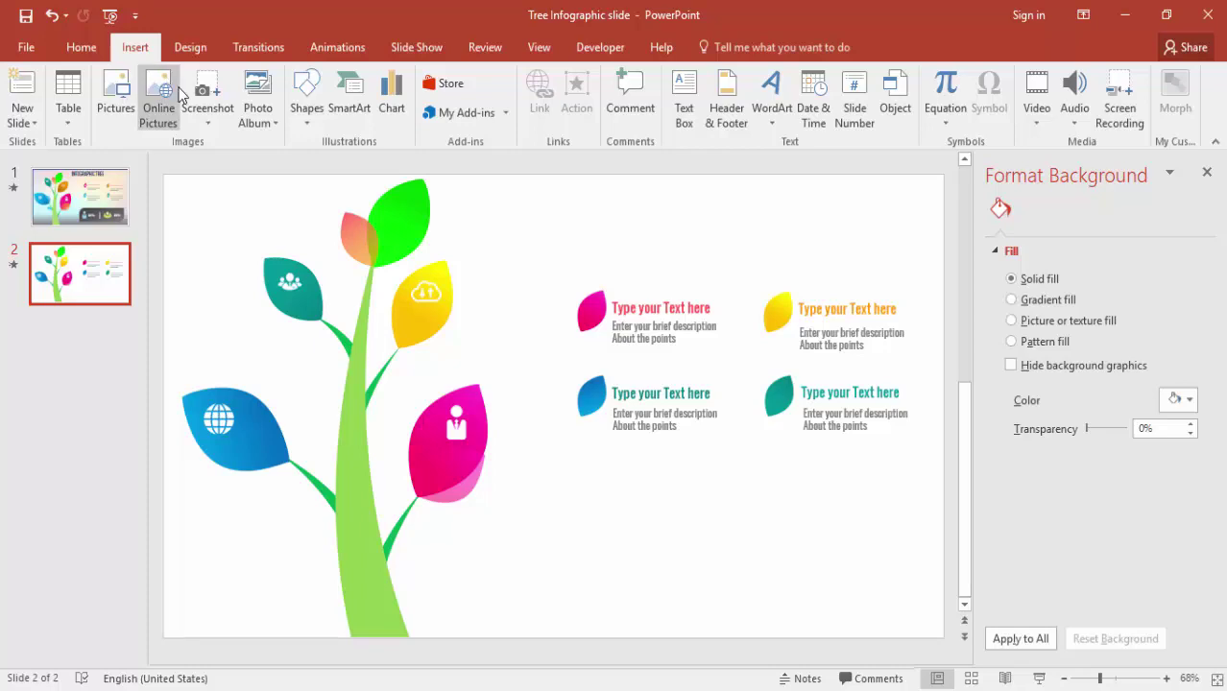
click(308, 113)
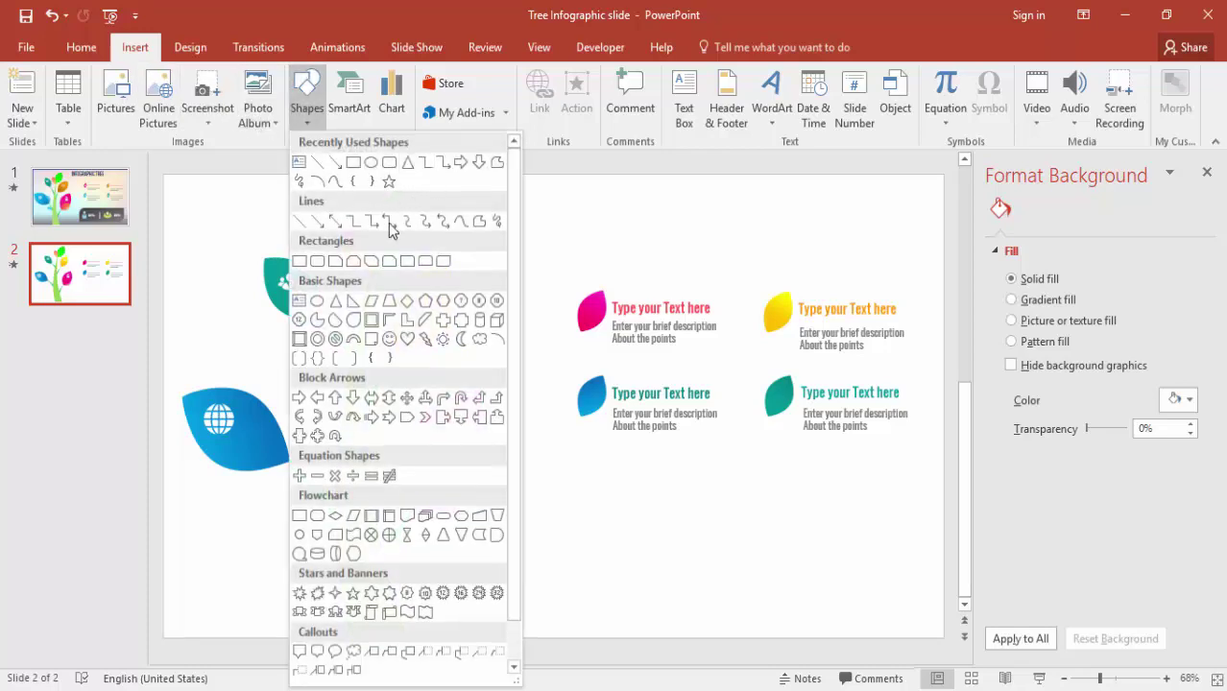
click(441, 261)
mouse_move(589, 589)
mouse_down()
mouse_move(789, 529)
mouse_move(868, 489)
mouse_up()
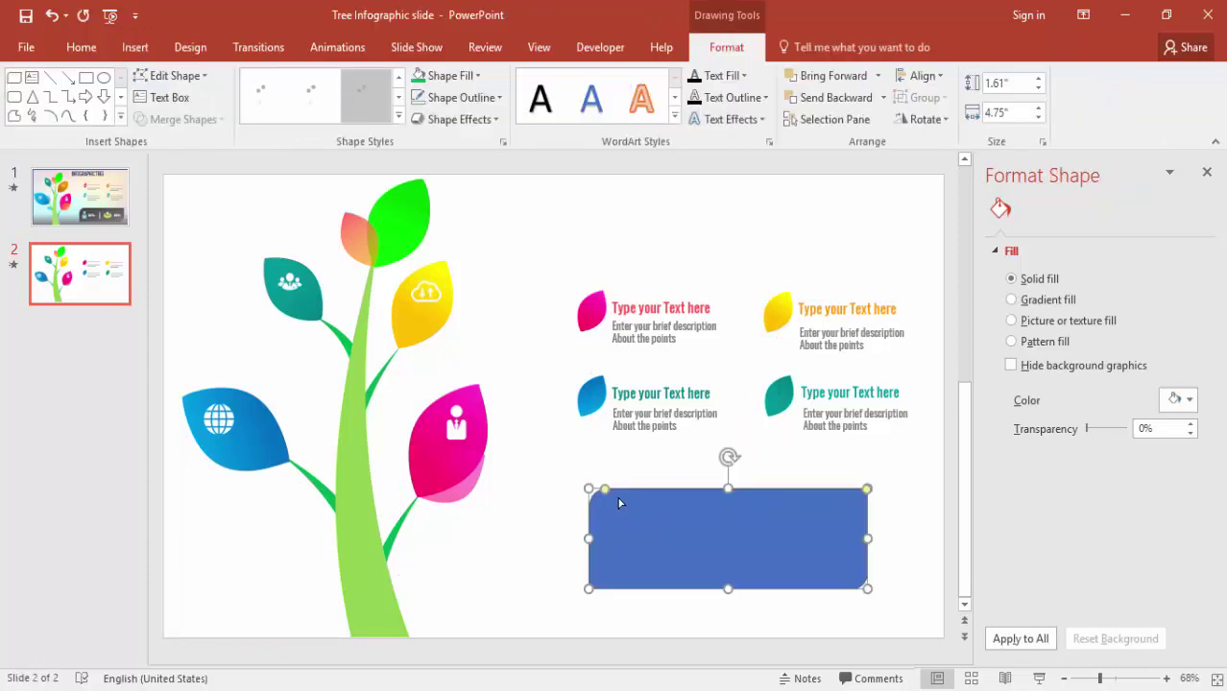
drag(605, 489, 706, 532)
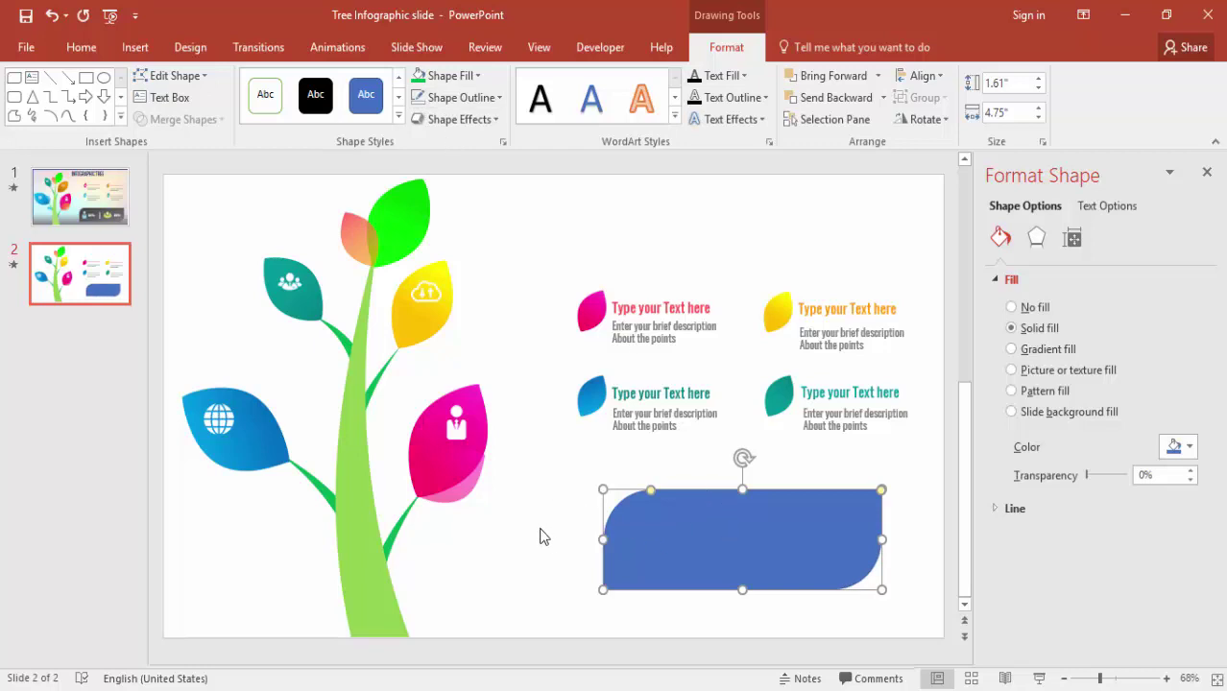
click(549, 552)
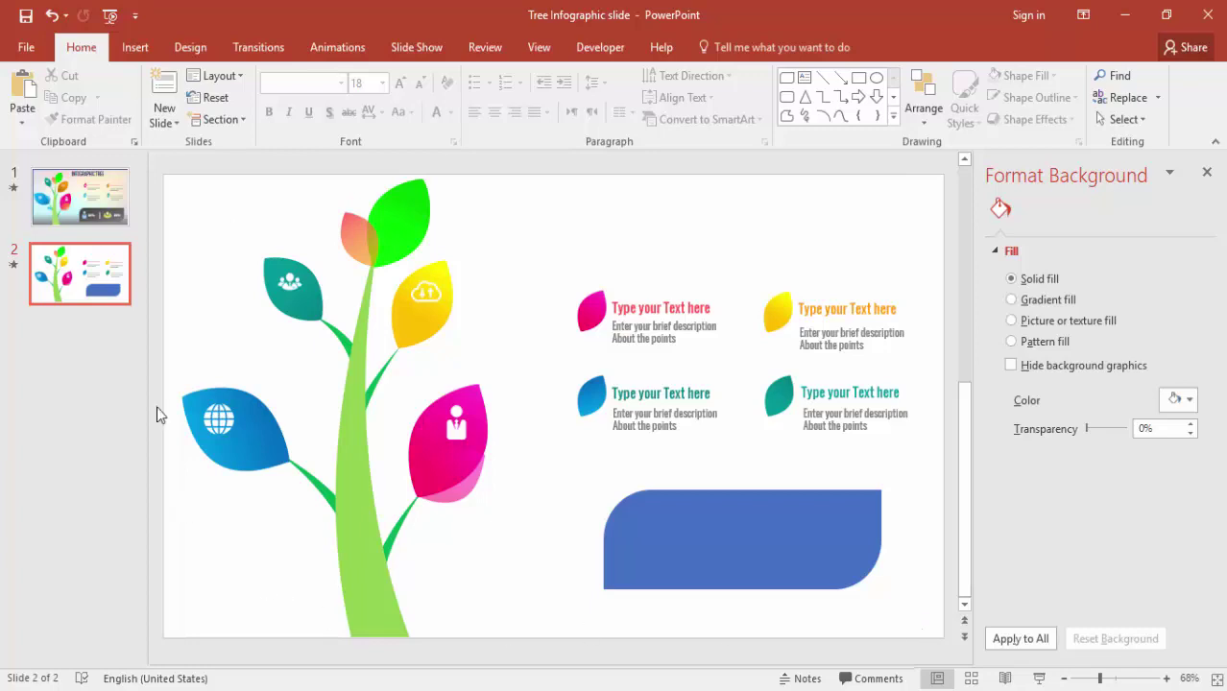
- Draw a plain rectangle covering the whole slide
click(136, 47)
click(304, 125)
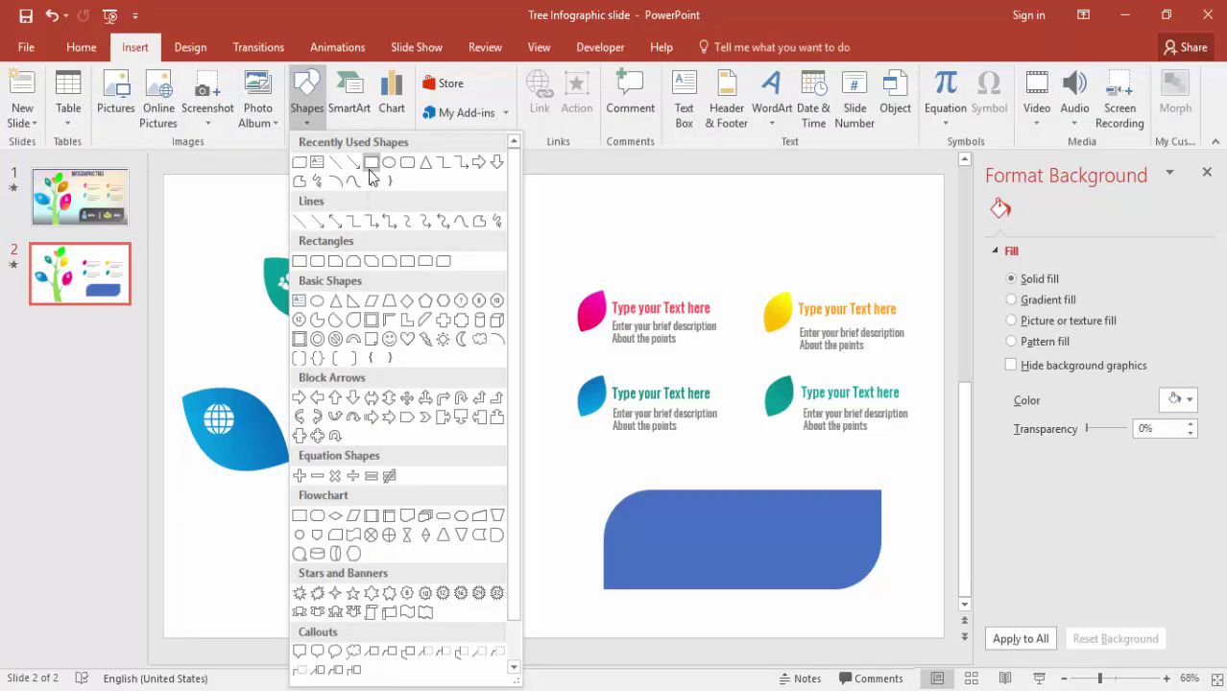
click(371, 164)
drag(165, 174, 944, 646)
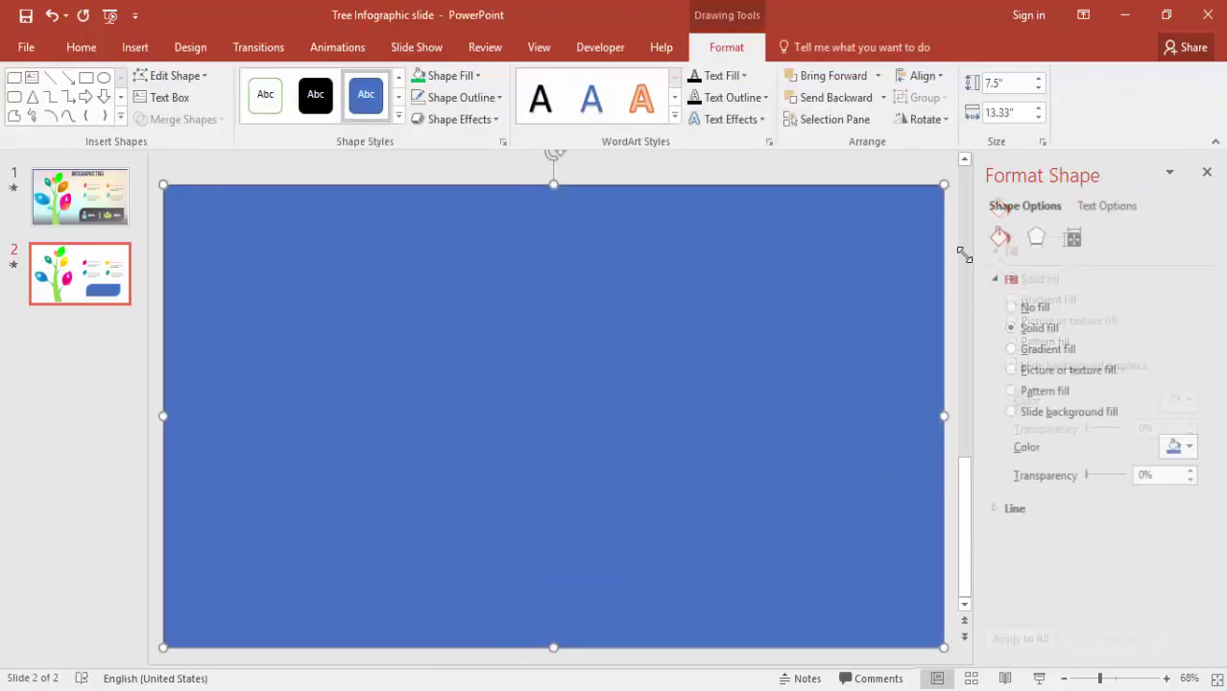
- Fill the rectangle with the abstract gradient picture at 66% transparency
click(1035, 373)
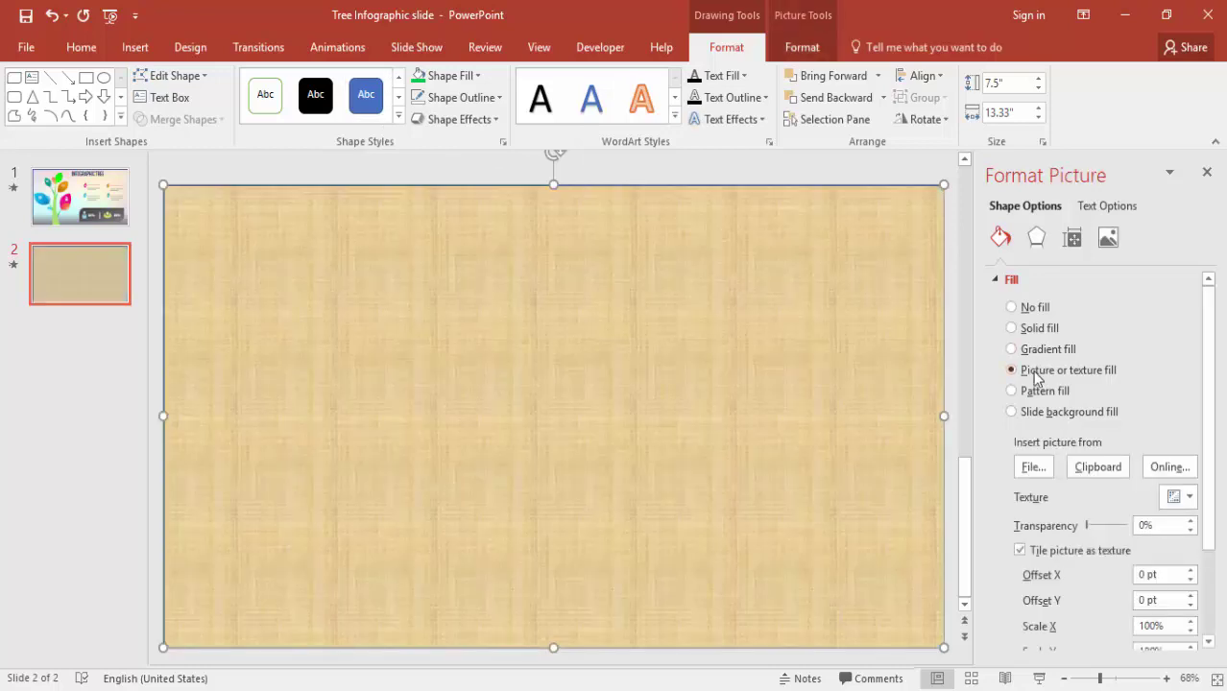
click(1033, 467)
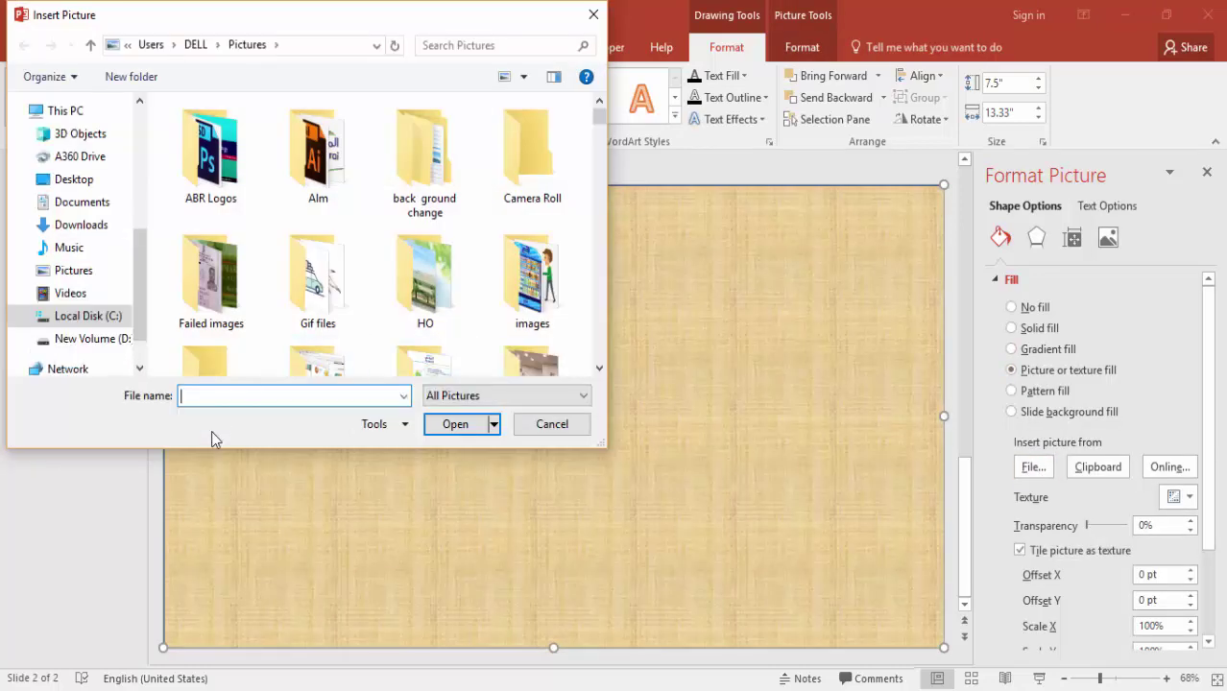
text(abs)
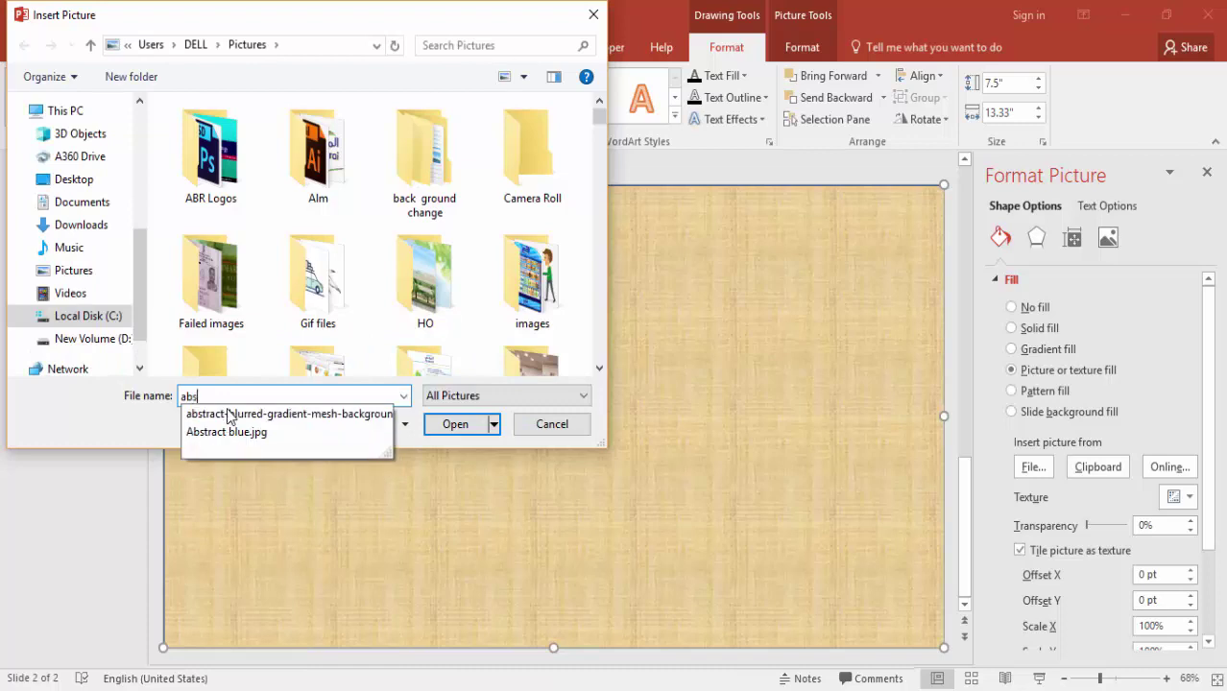
click(227, 415)
click(457, 425)
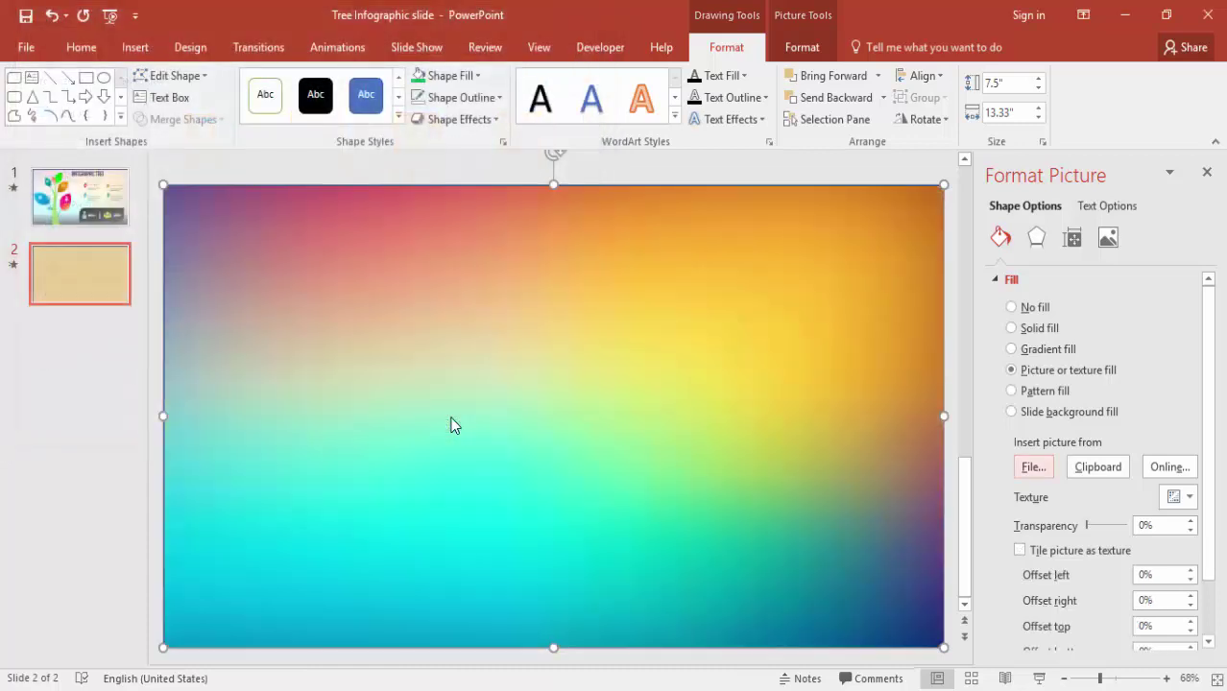
drag(1088, 528, 1114, 523)
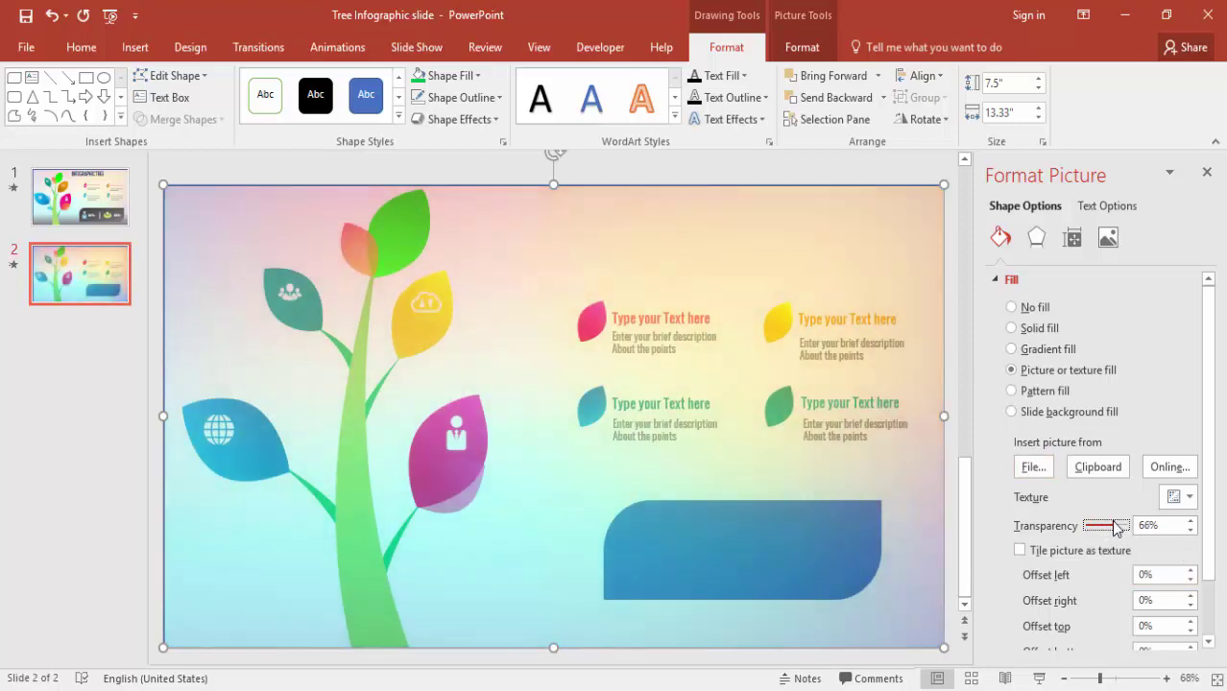
- Send the picture rectangle to the back, behind the tree infographic
click(884, 98)
click(865, 144)
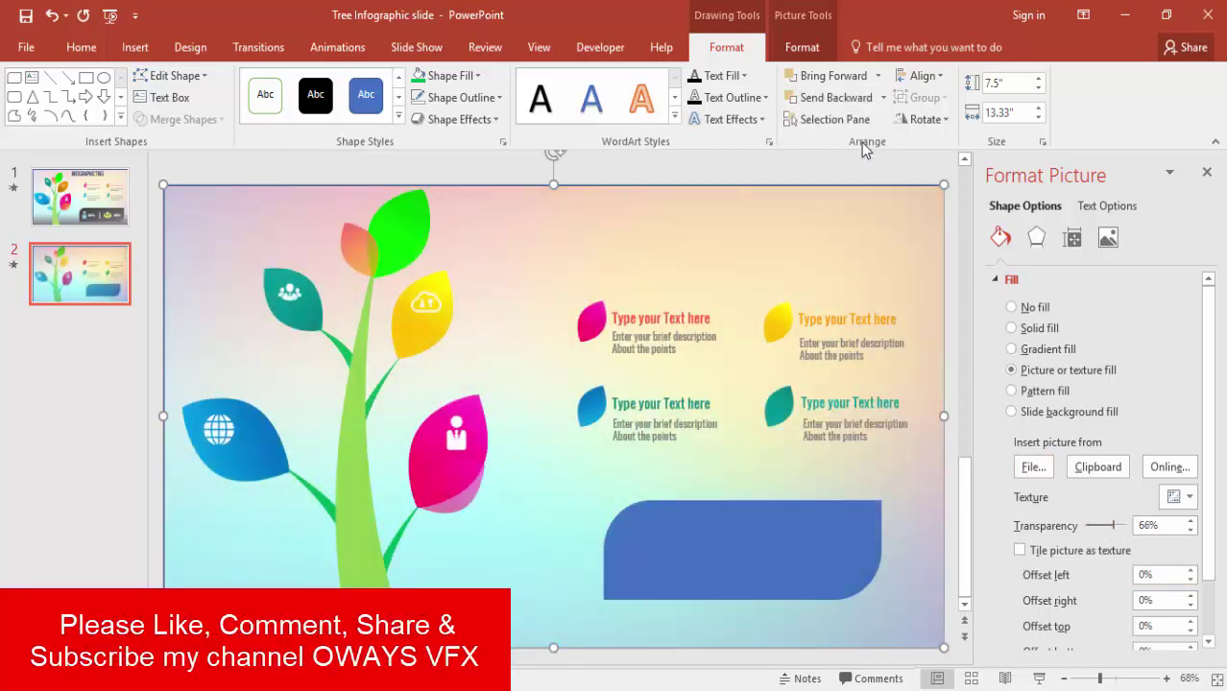
click(675, 172)
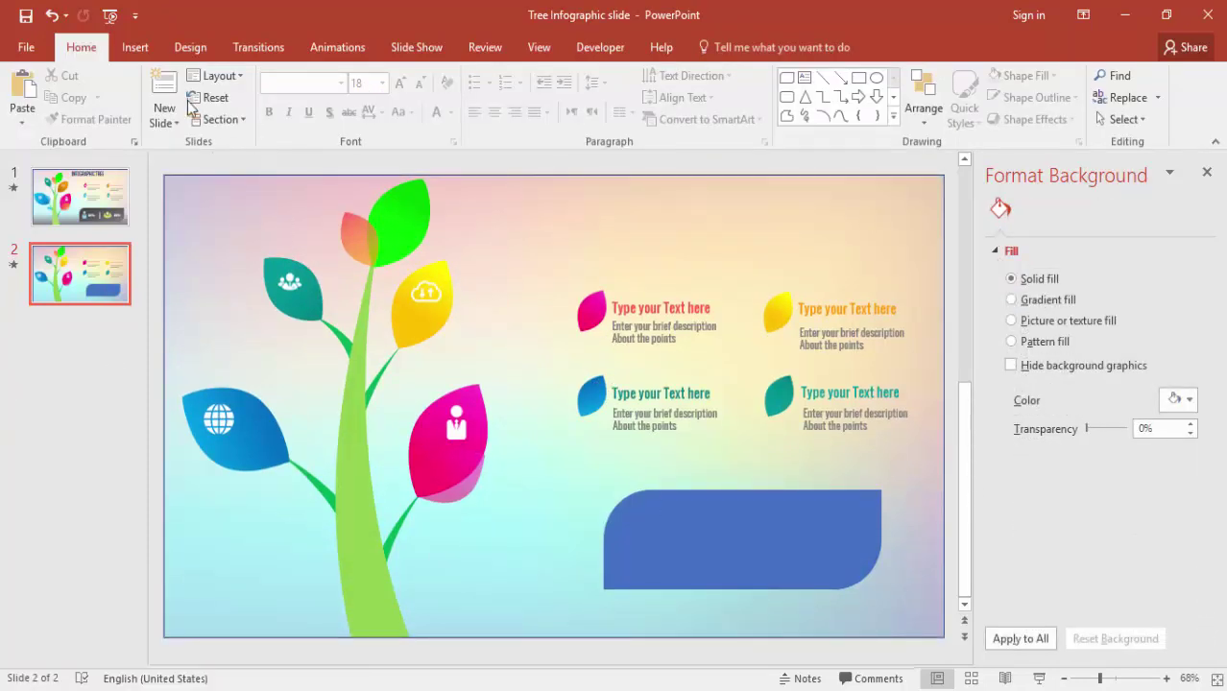
- Draw a rectangle across the slide bottom with no outline
click(134, 47)
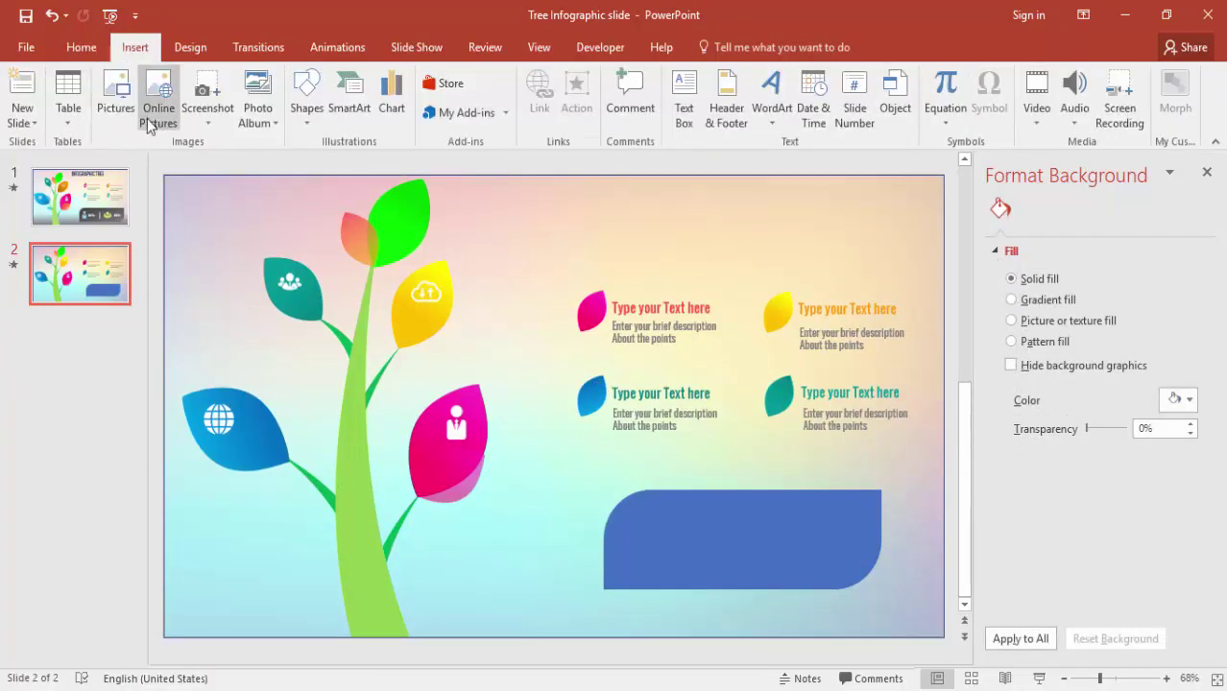
click(307, 96)
click(372, 167)
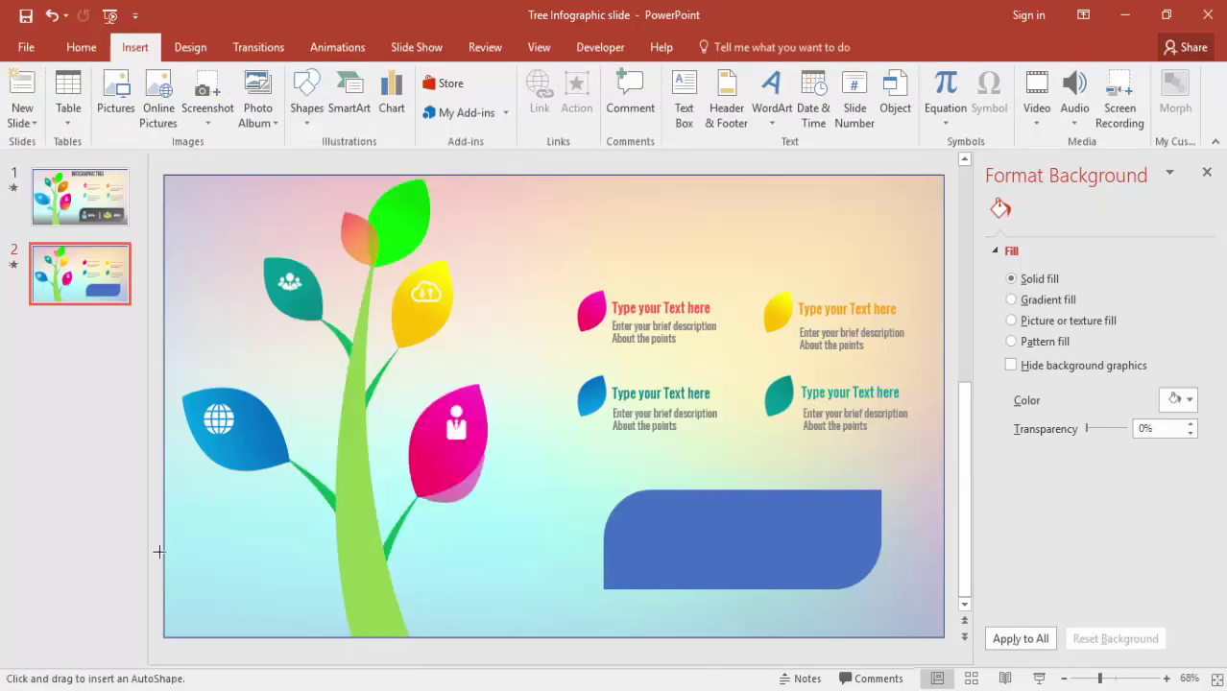
drag(163, 544, 944, 638)
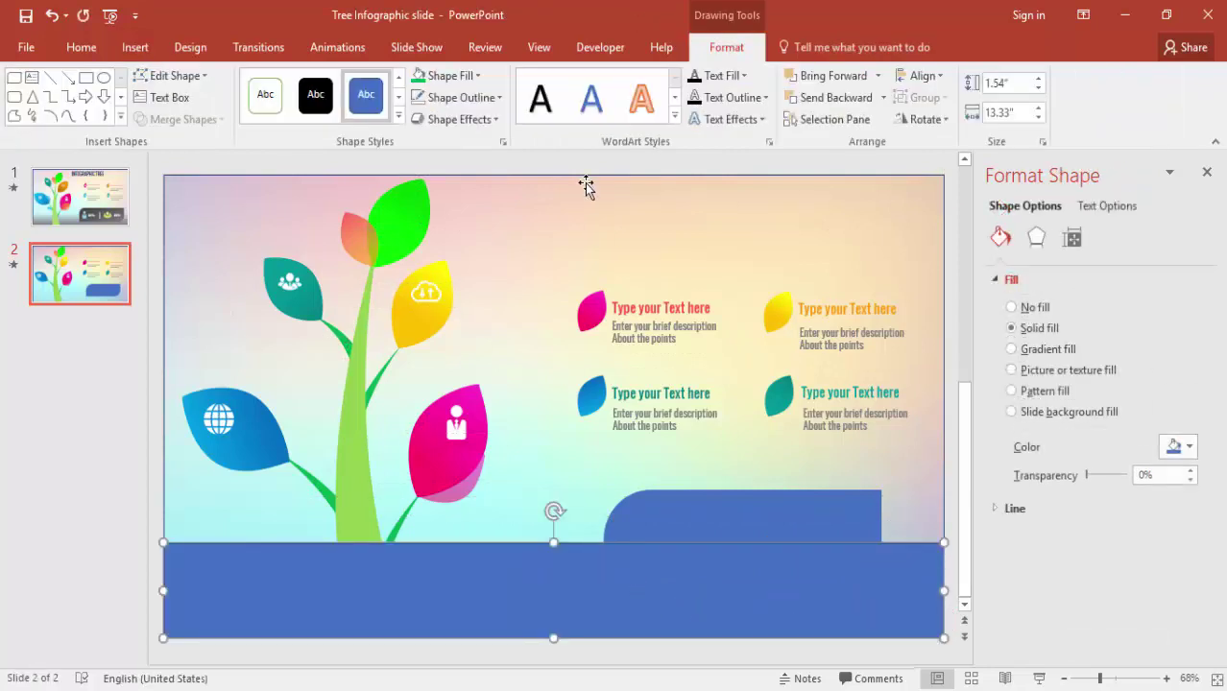
click(436, 100)
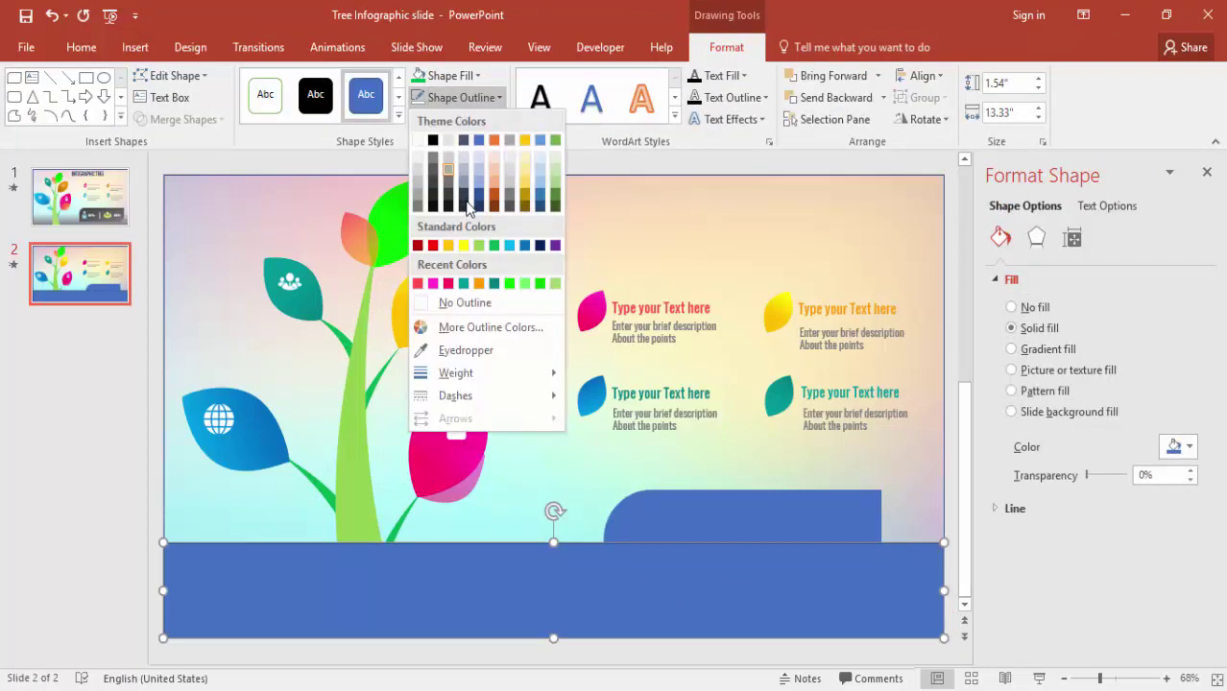
click(469, 302)
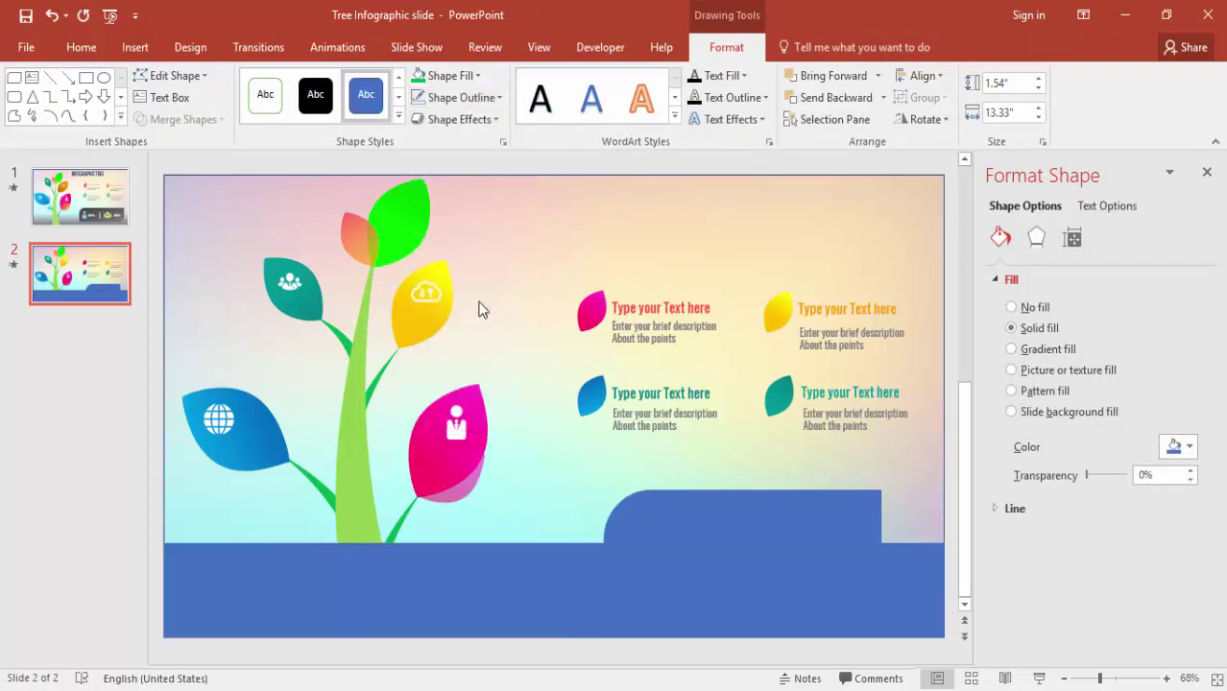
- Give the strip a gradient fill from a grey left stop to a white right stop
click(1052, 349)
click(1036, 586)
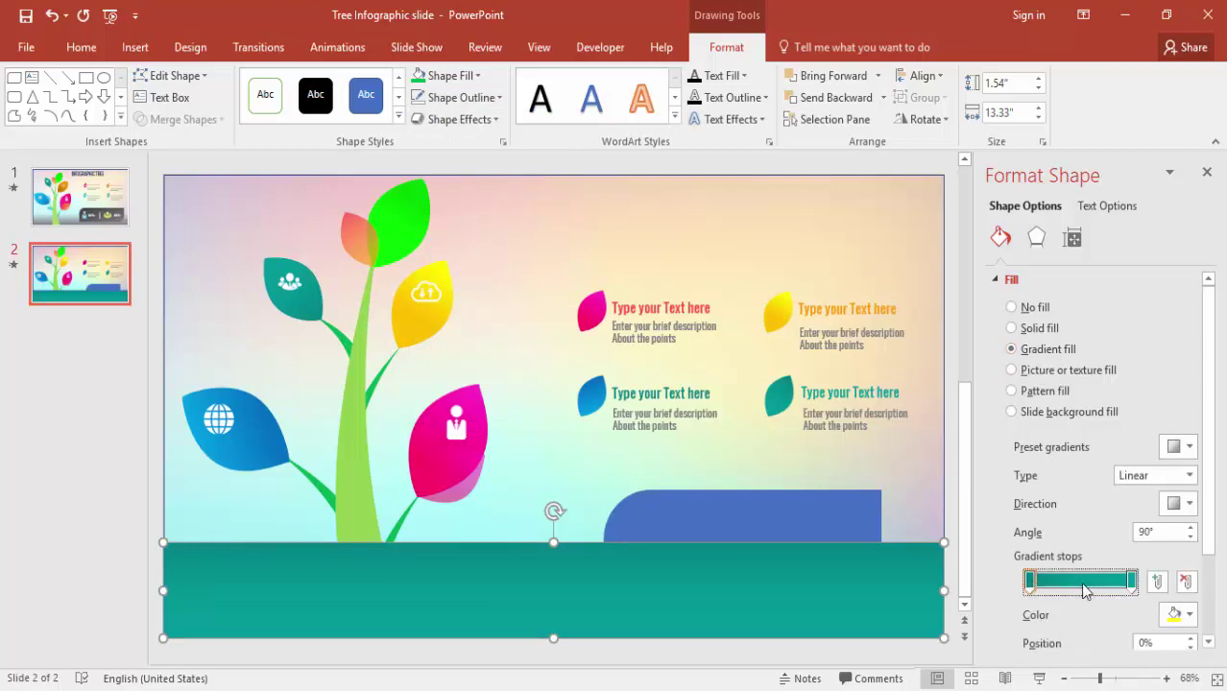
click(1187, 616)
click(1078, 479)
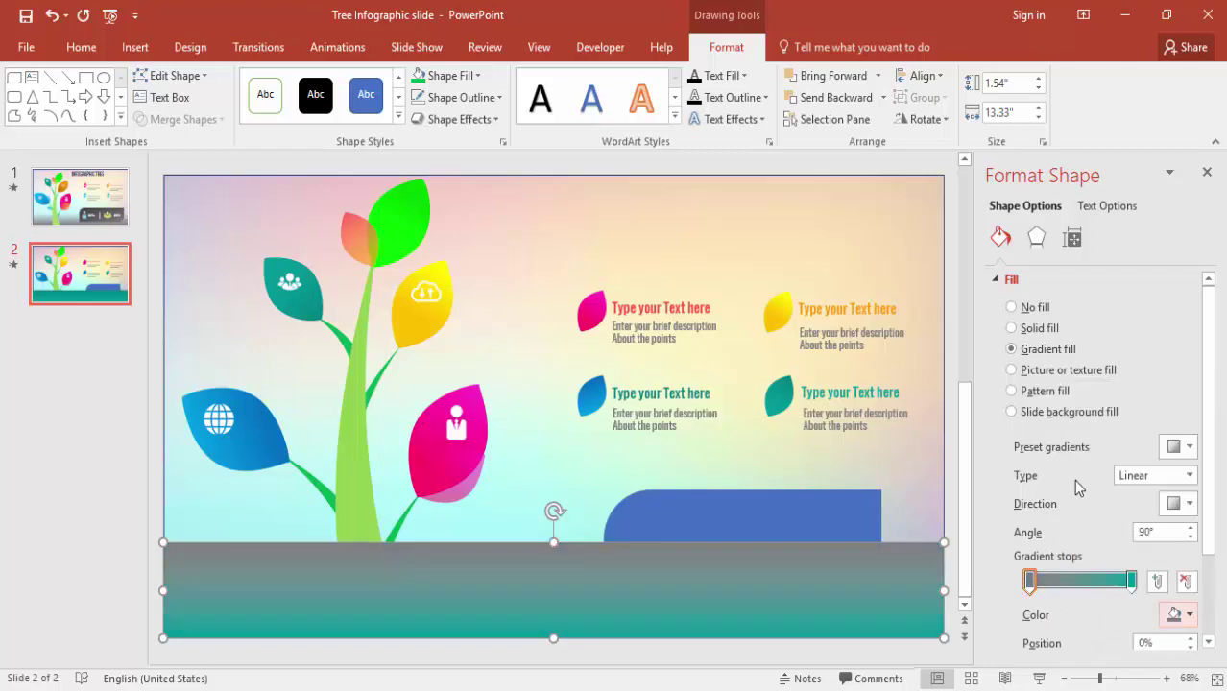
click(1135, 582)
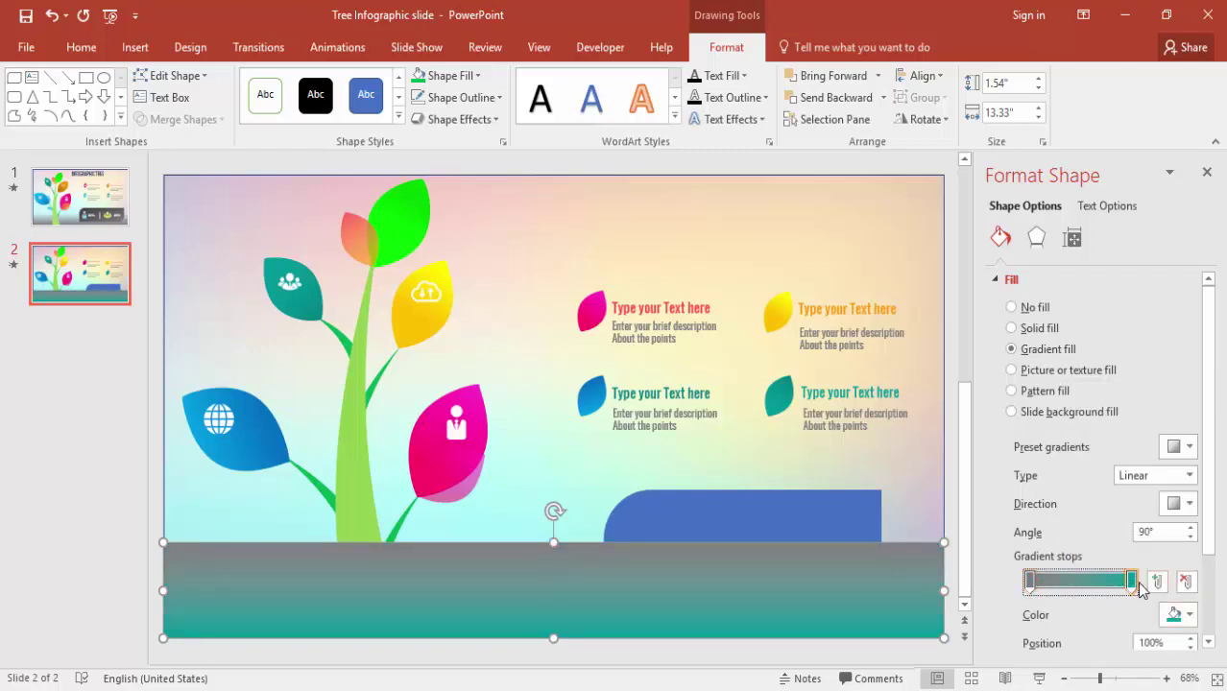
click(1189, 616)
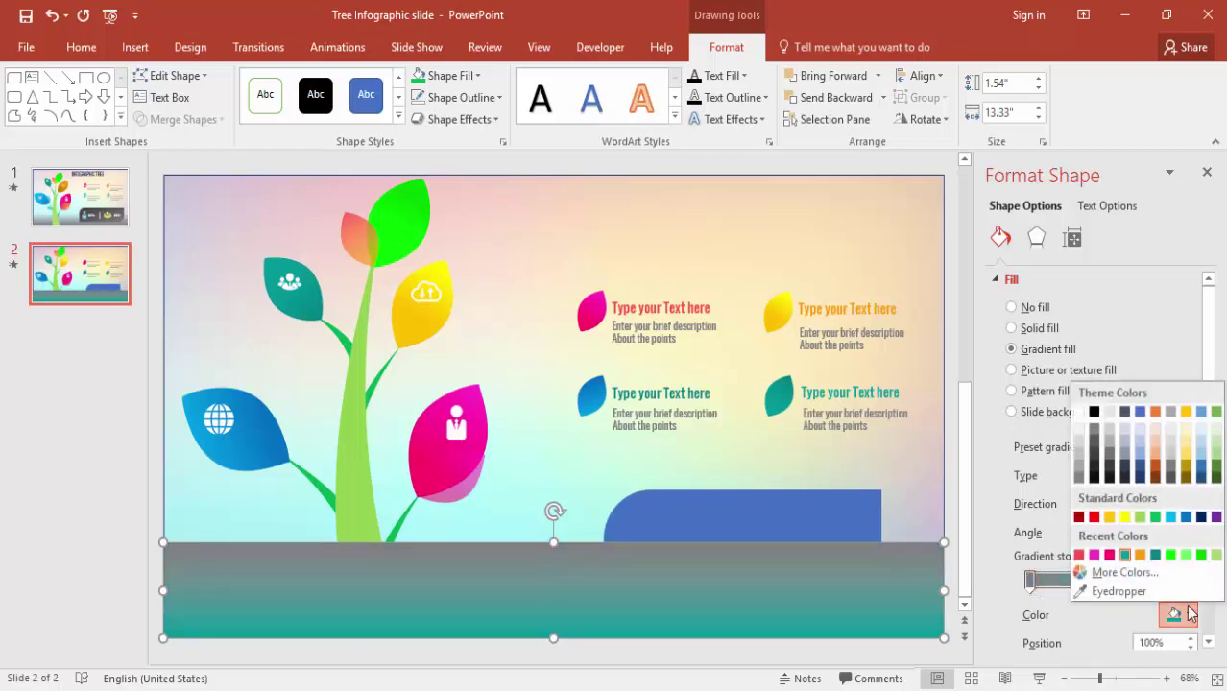
click(1080, 417)
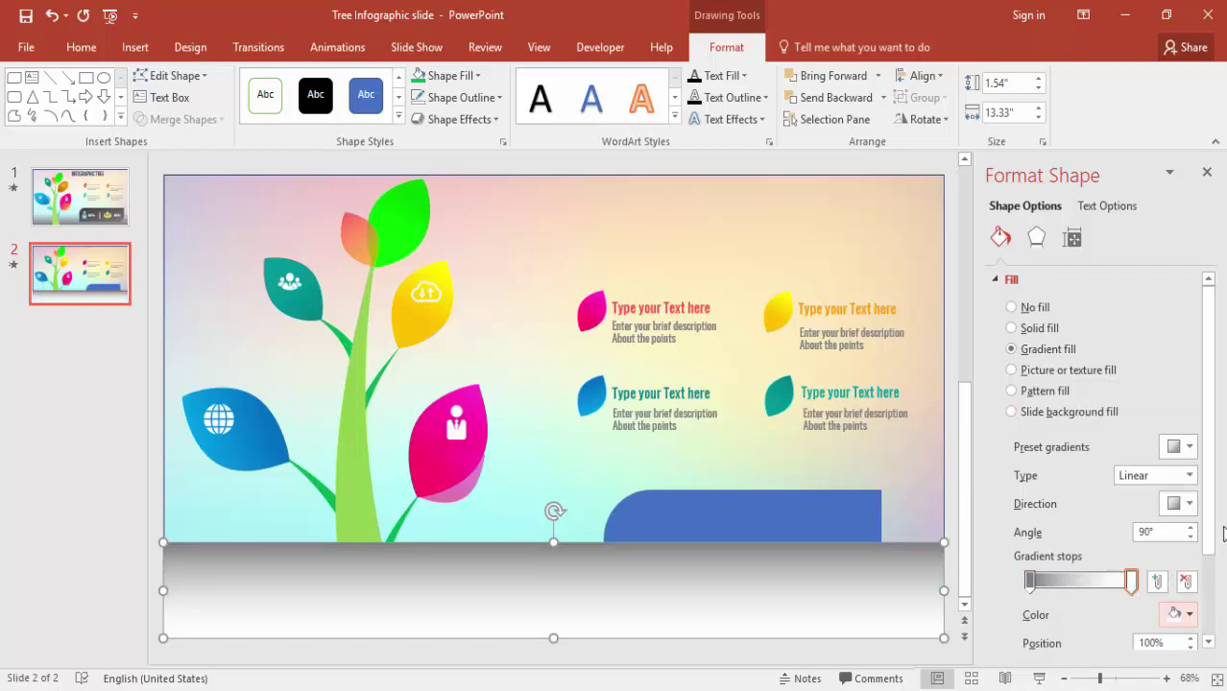
- Set the gradient direction to Linear Up and make the right stop 100% transparent
click(1191, 506)
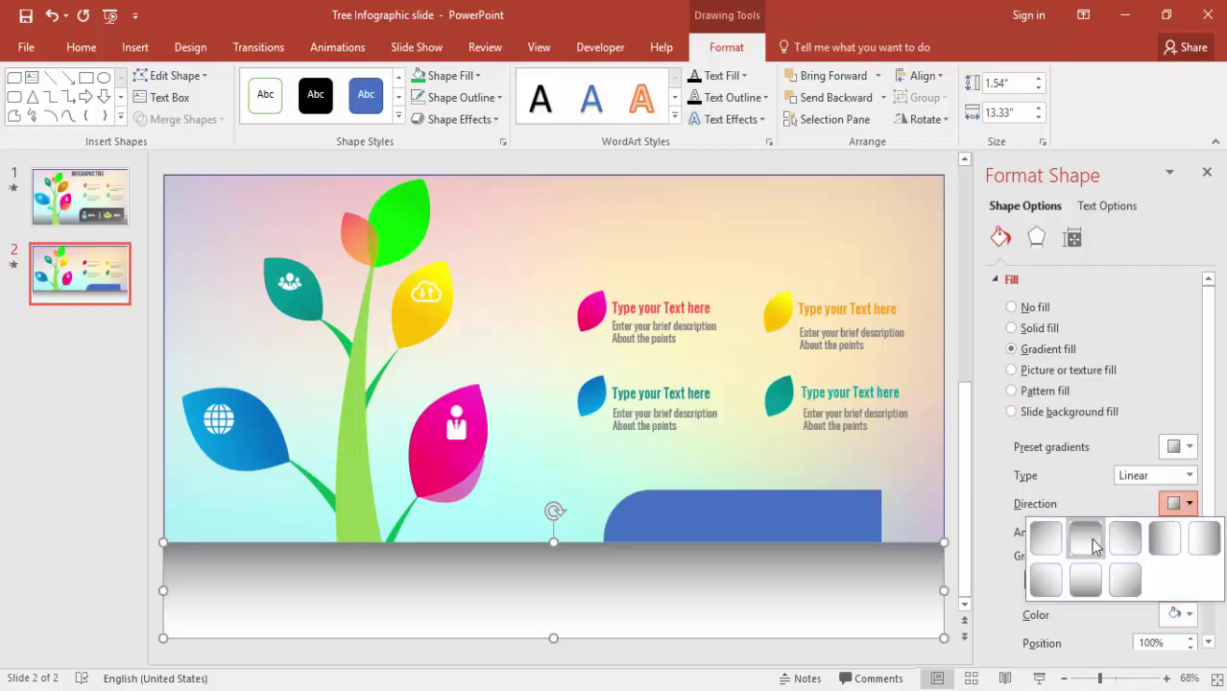
click(1091, 545)
click(1176, 505)
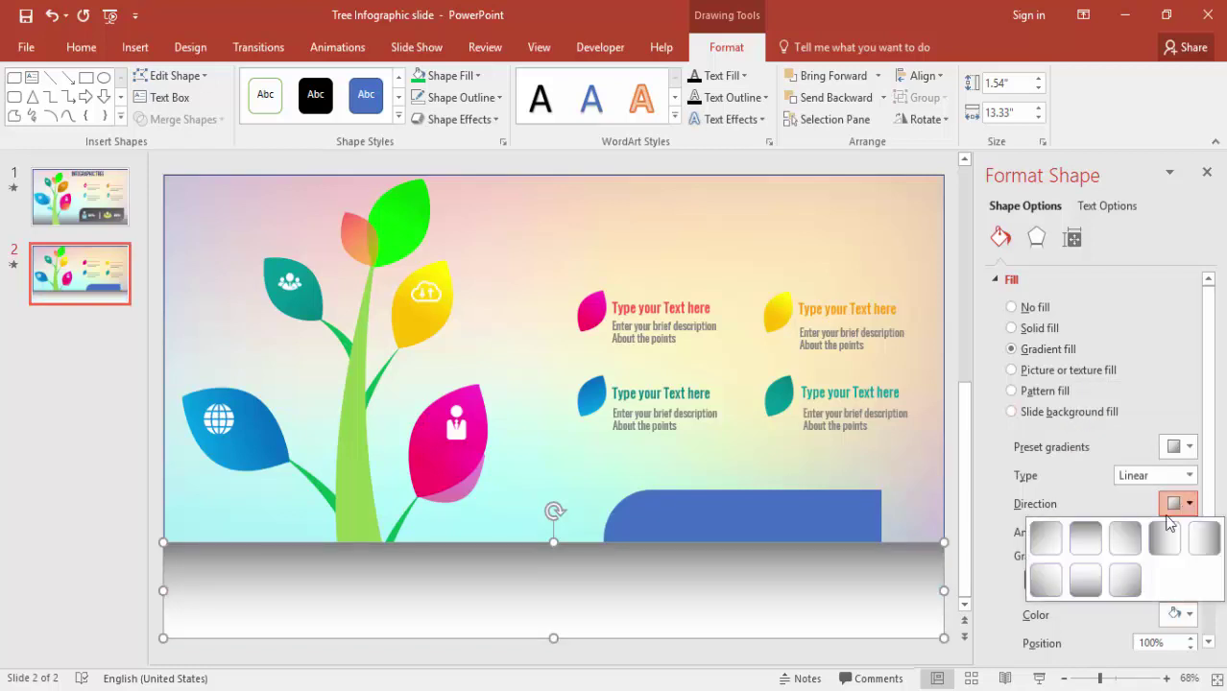
click(1087, 584)
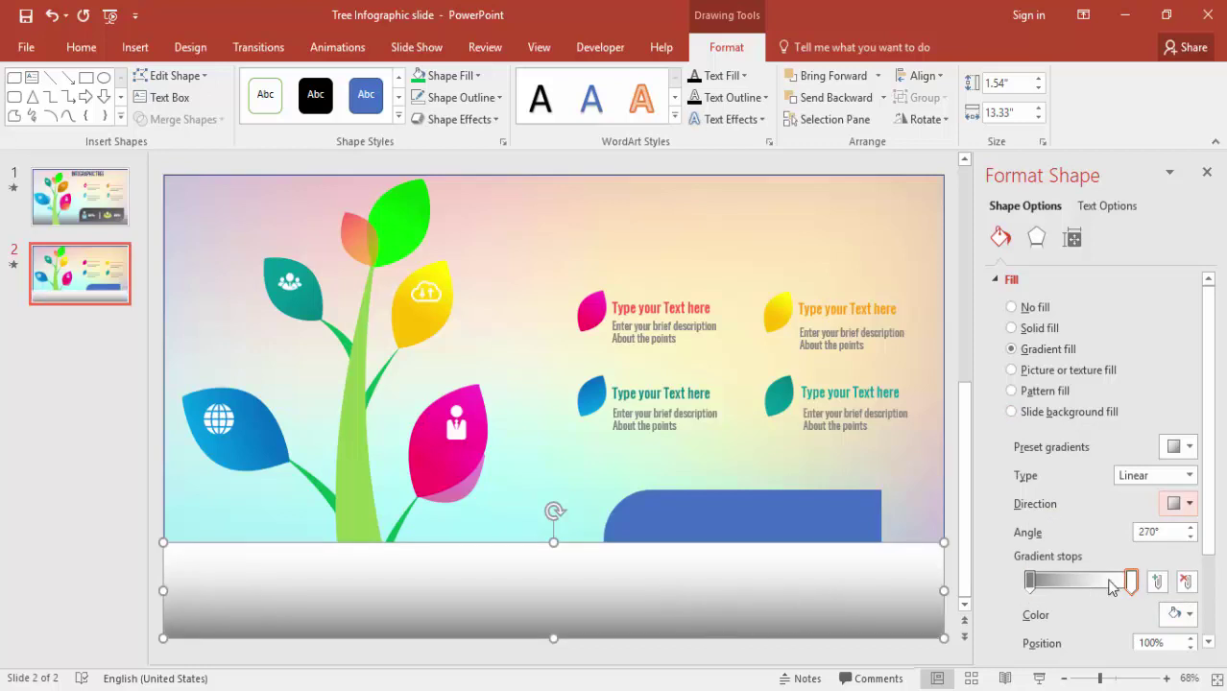
click(1133, 582)
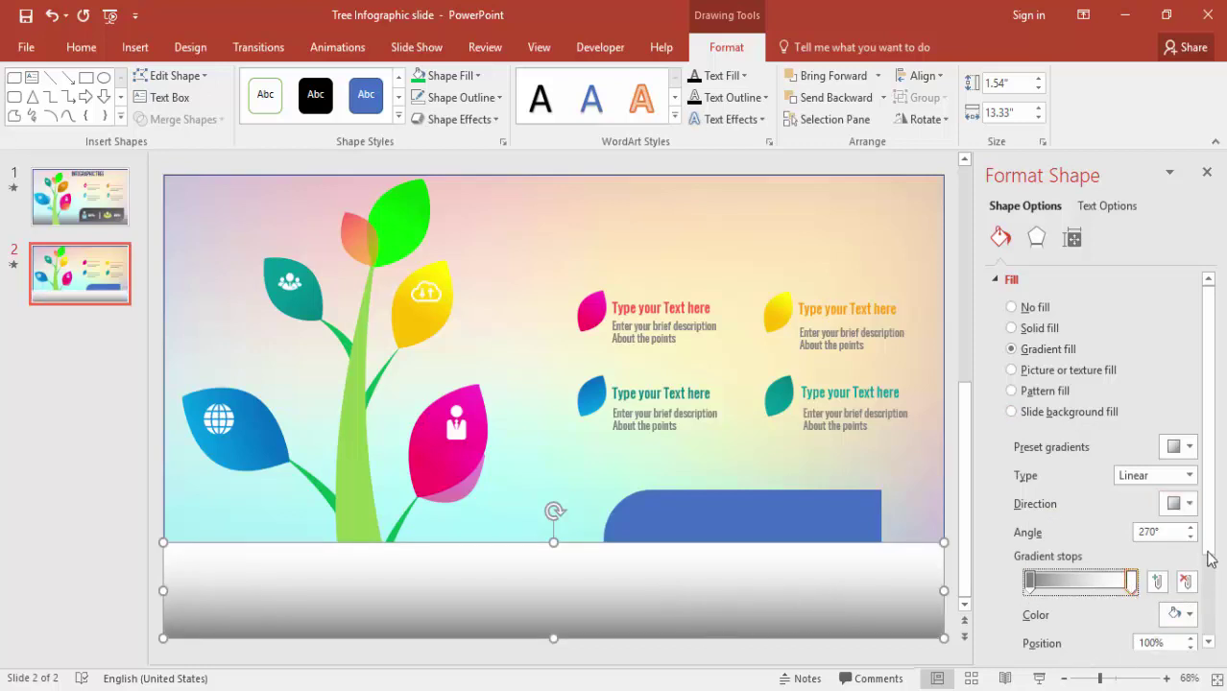
scroll(1208, 559, down, 2)
drag(1095, 602, 1135, 602)
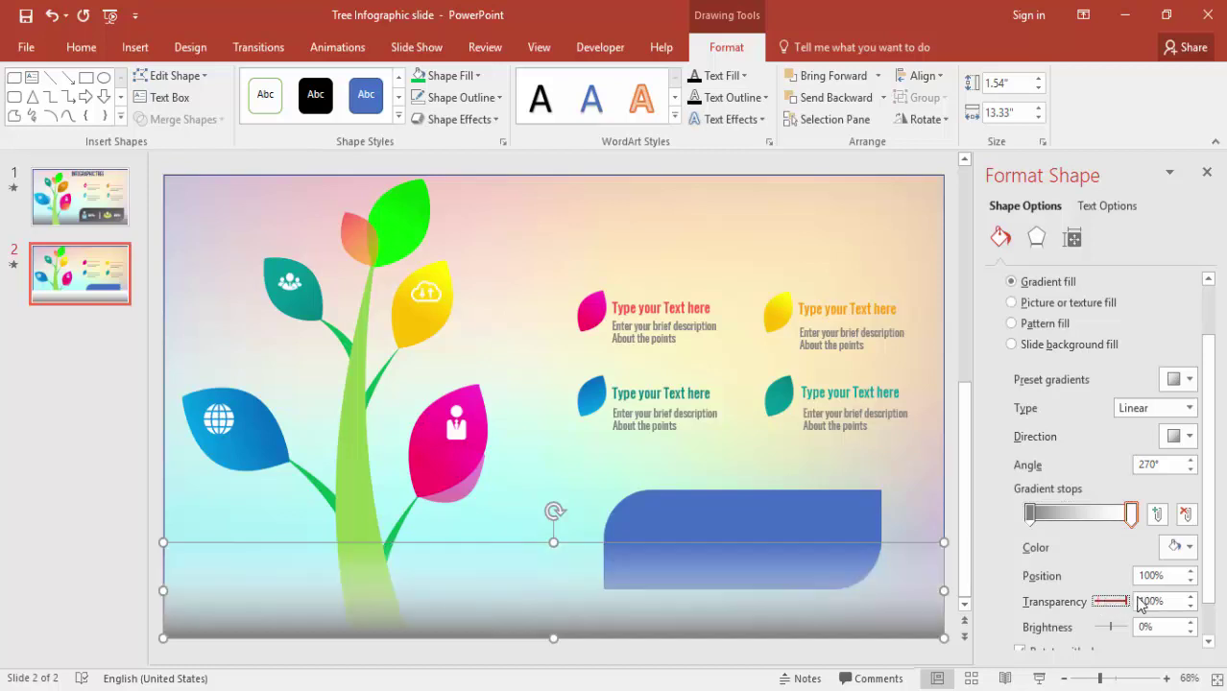
- Make the strip taller and layer it just above the background picture at the back
drag(553, 540, 554, 516)
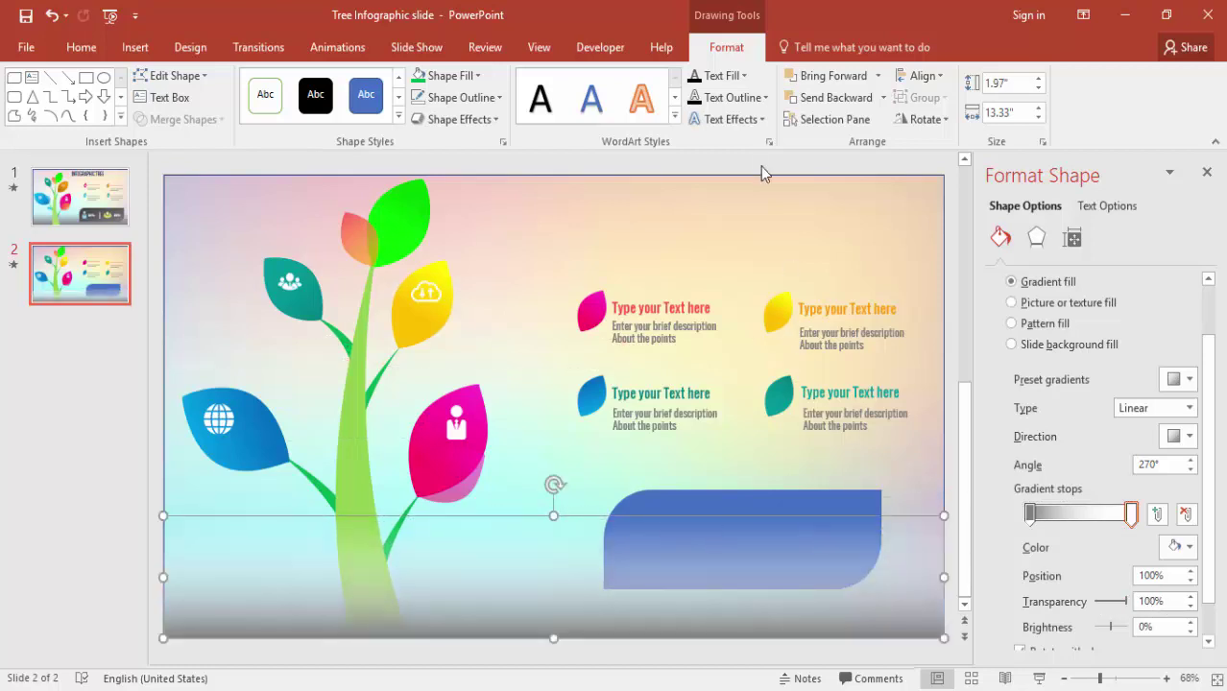
click(831, 98)
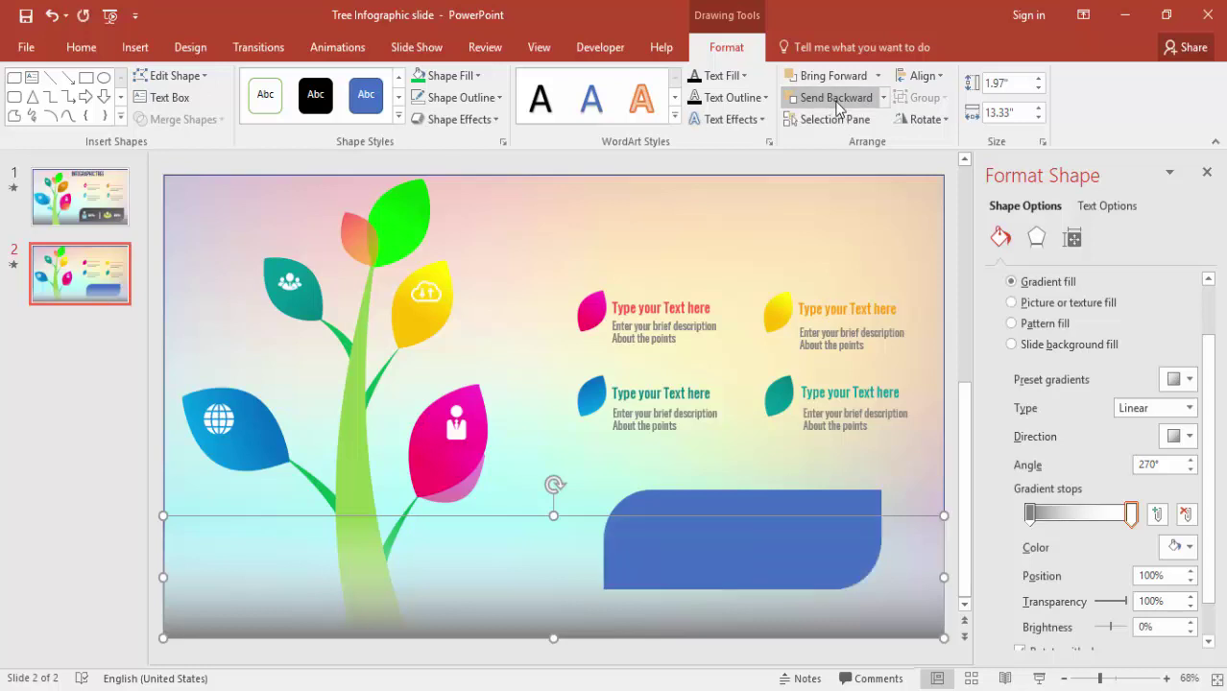
click(882, 98)
click(849, 146)
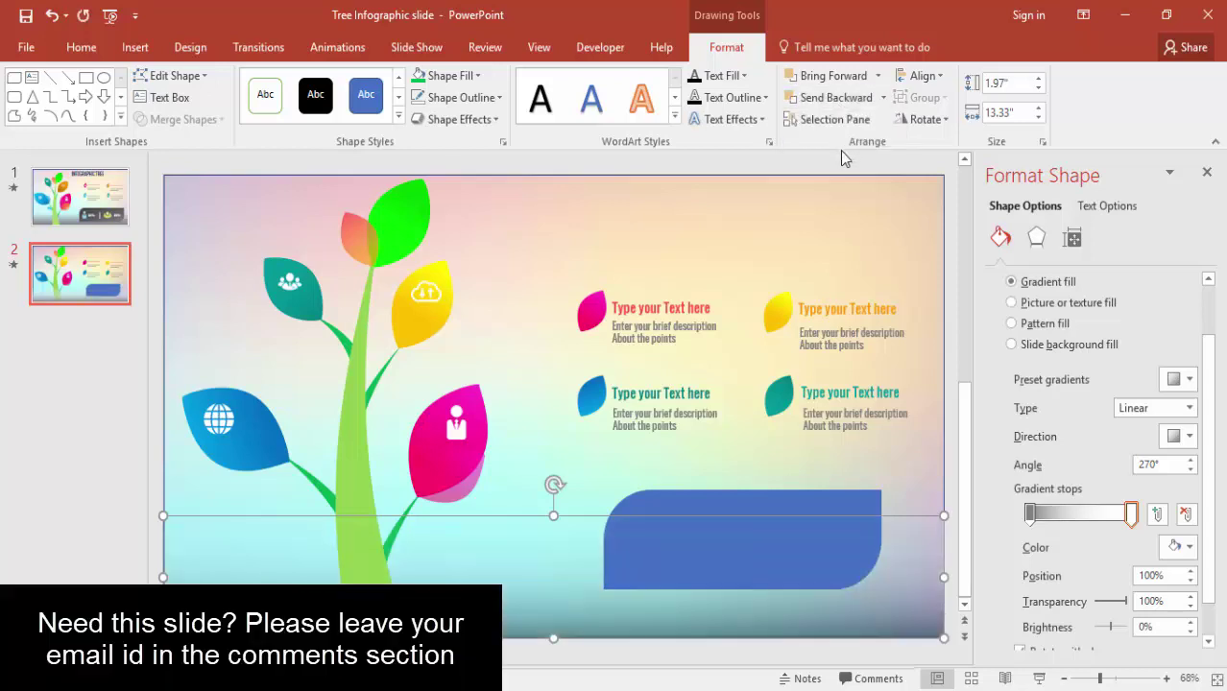
click(765, 240)
click(883, 97)
click(860, 154)
click(560, 538)
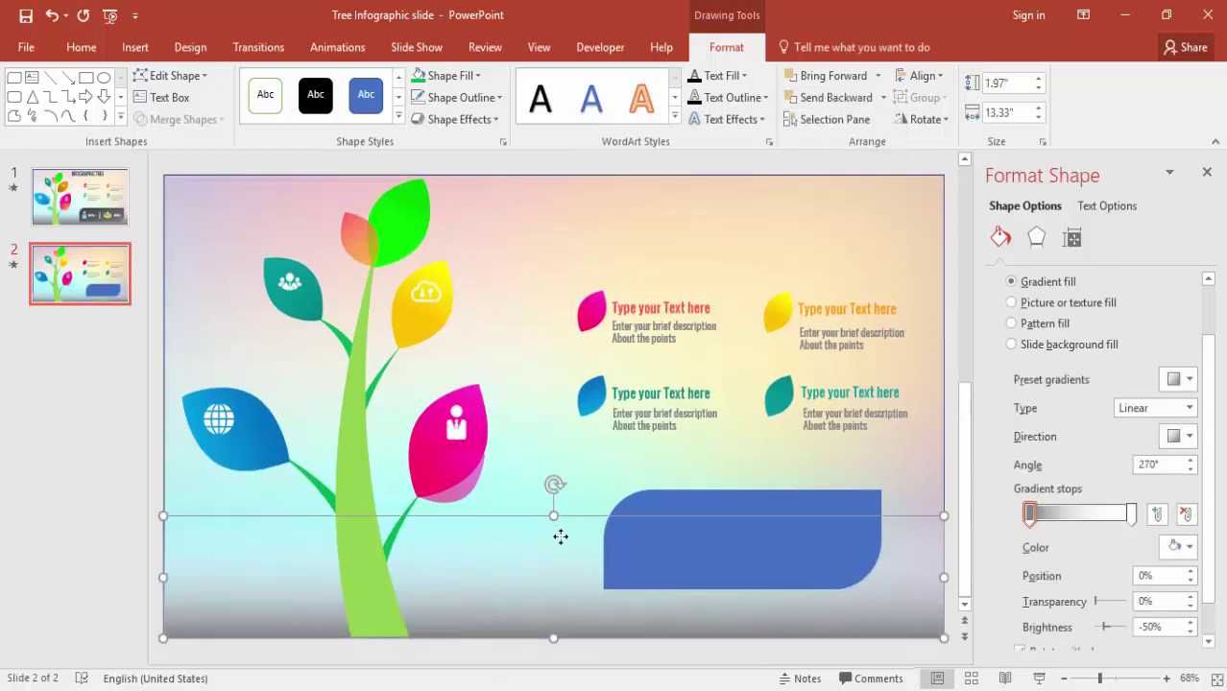
drag(554, 516, 554, 501)
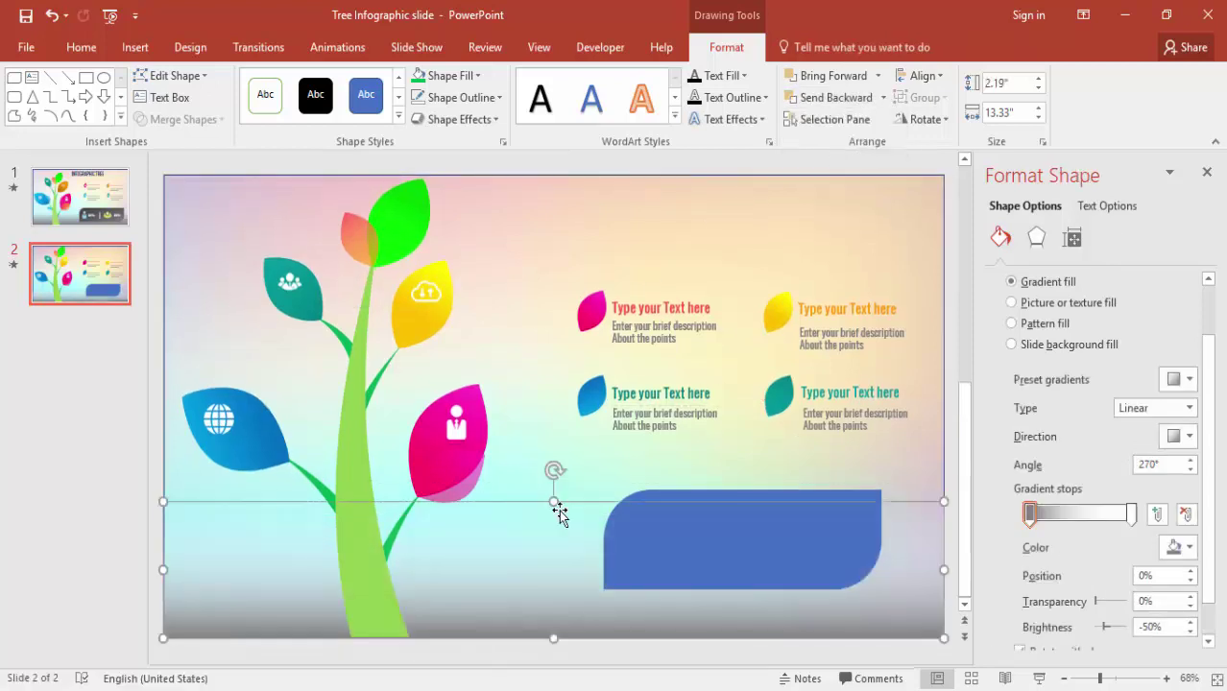